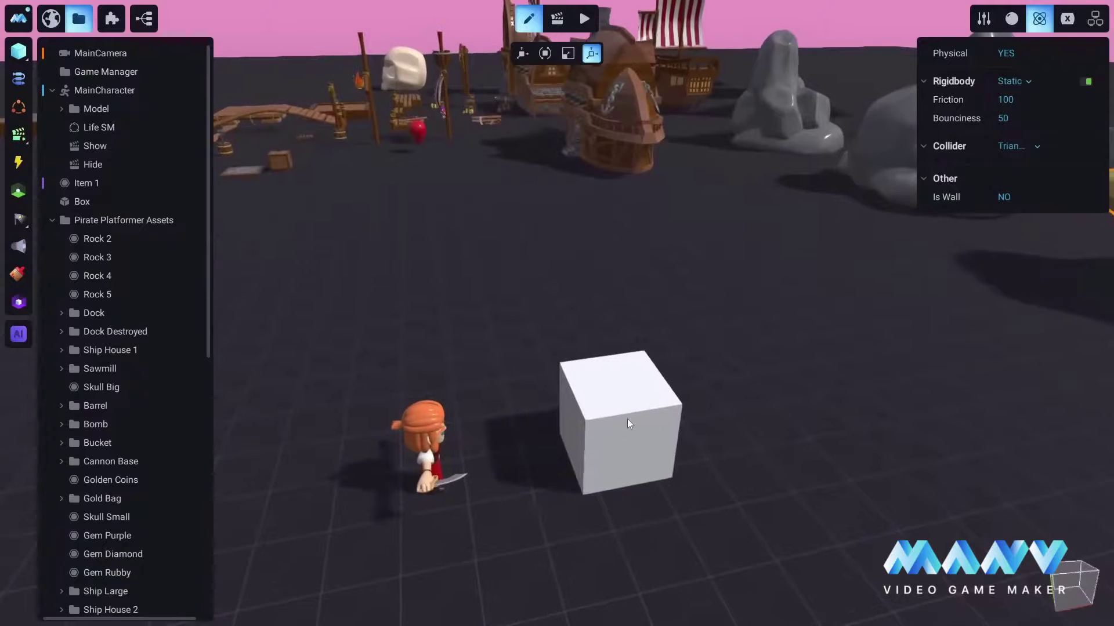
- Create a new material for the white box and name it Cube
left_click(628, 419)
left_click(521, 56)
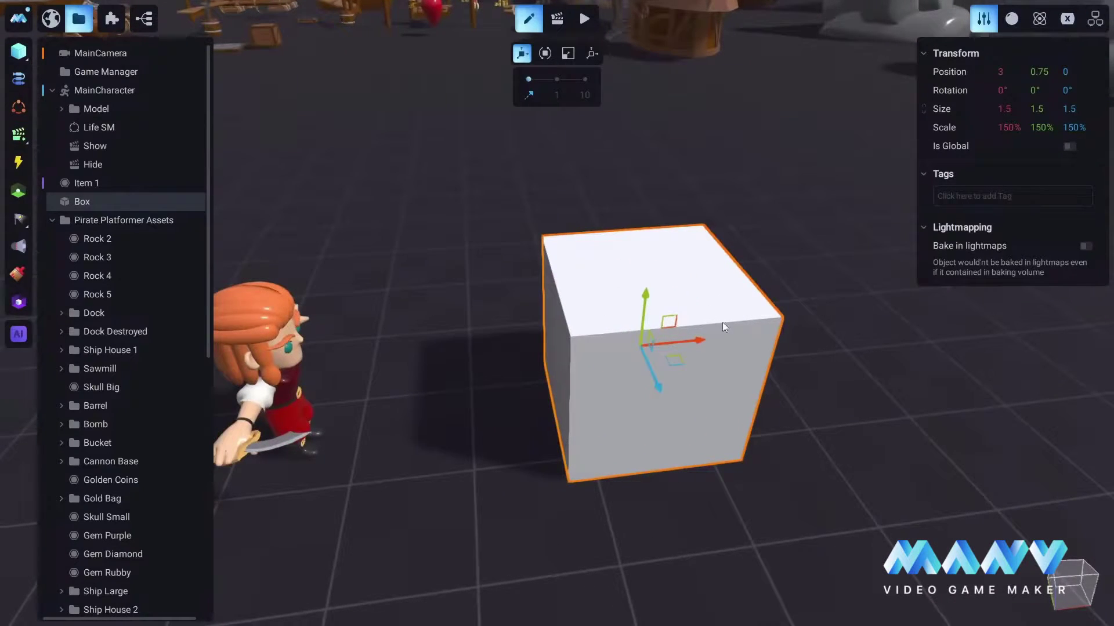
left_click(1011, 19)
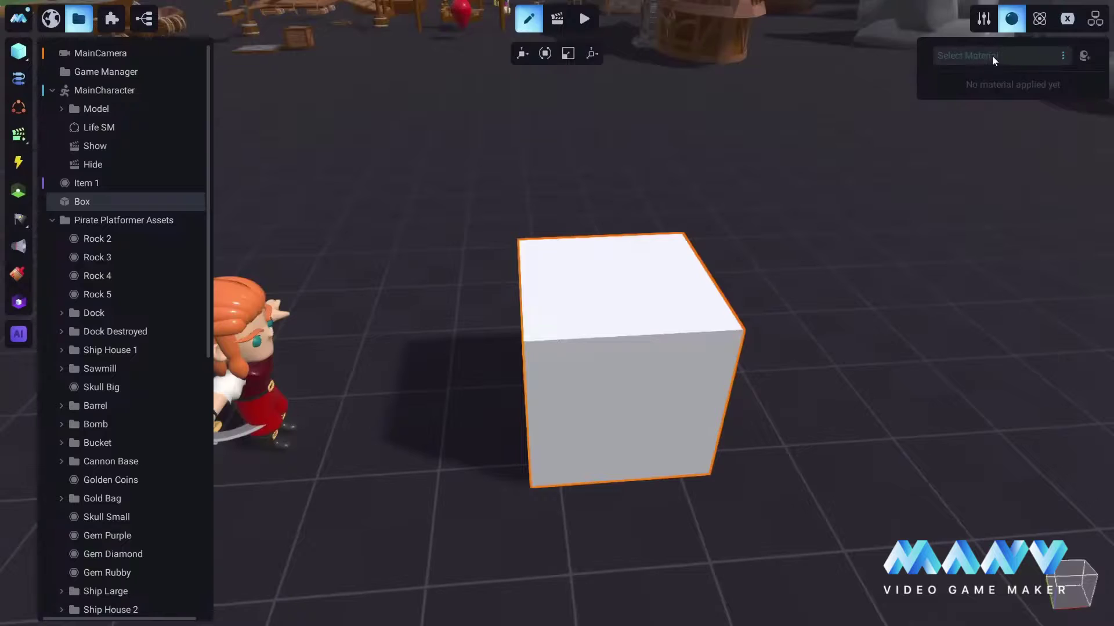
left_click(1043, 55)
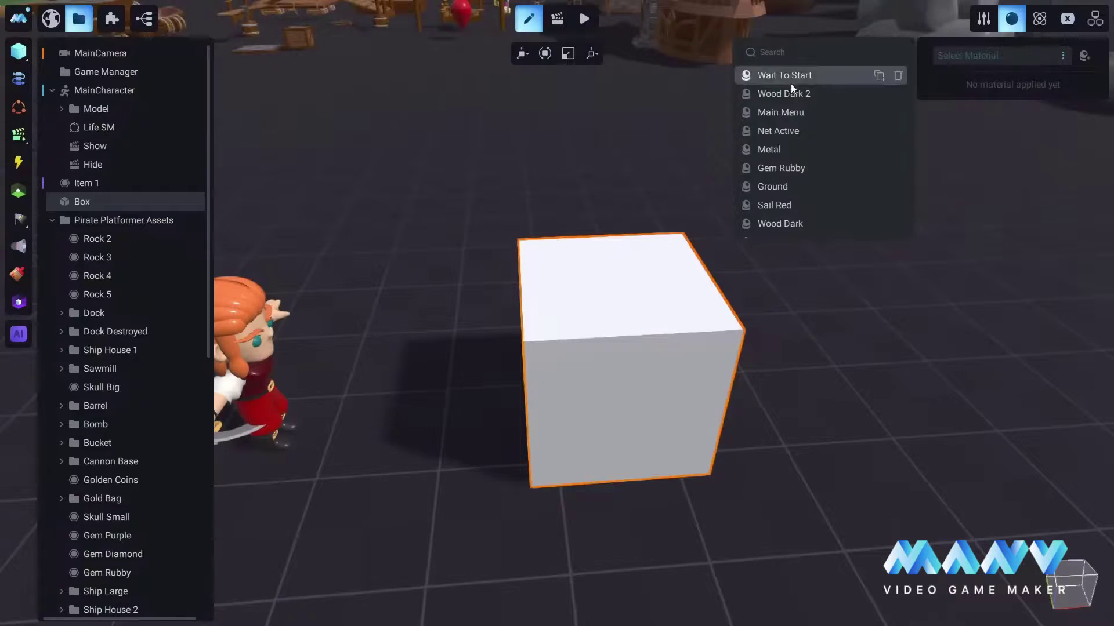
scroll(806, 145, "down", 2)
scroll(808, 149, "up", 4)
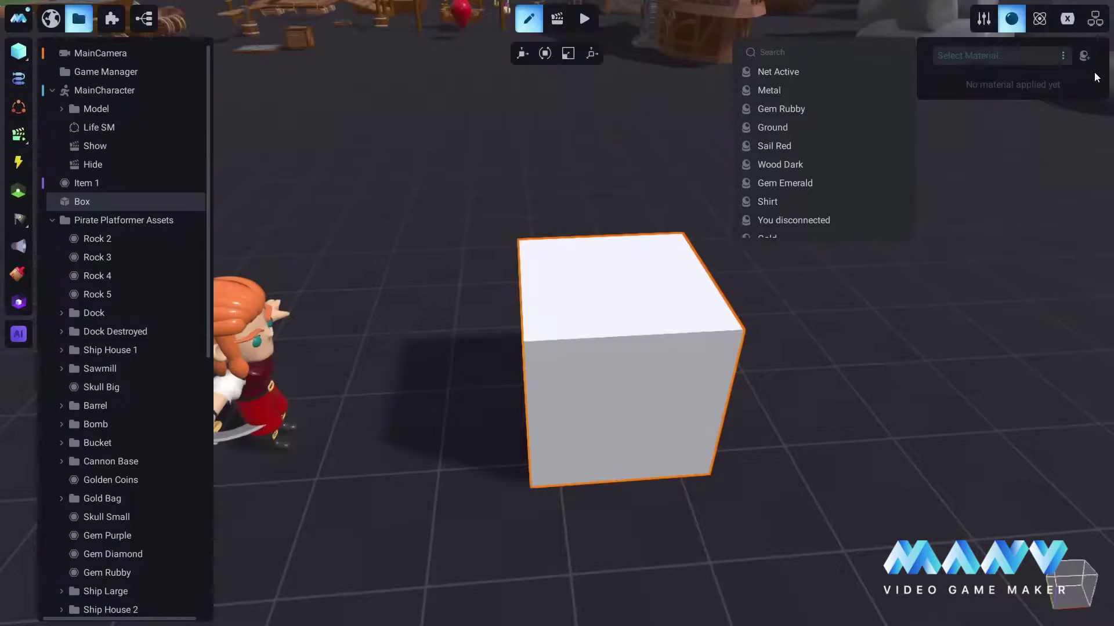
left_click(1085, 55)
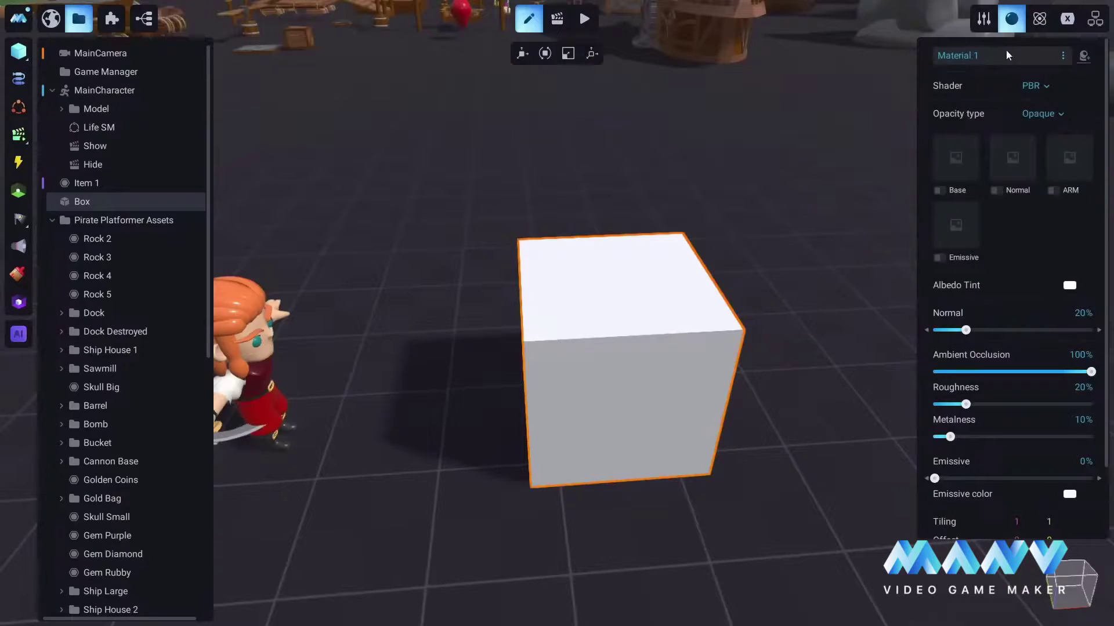
left_click(1001, 56)
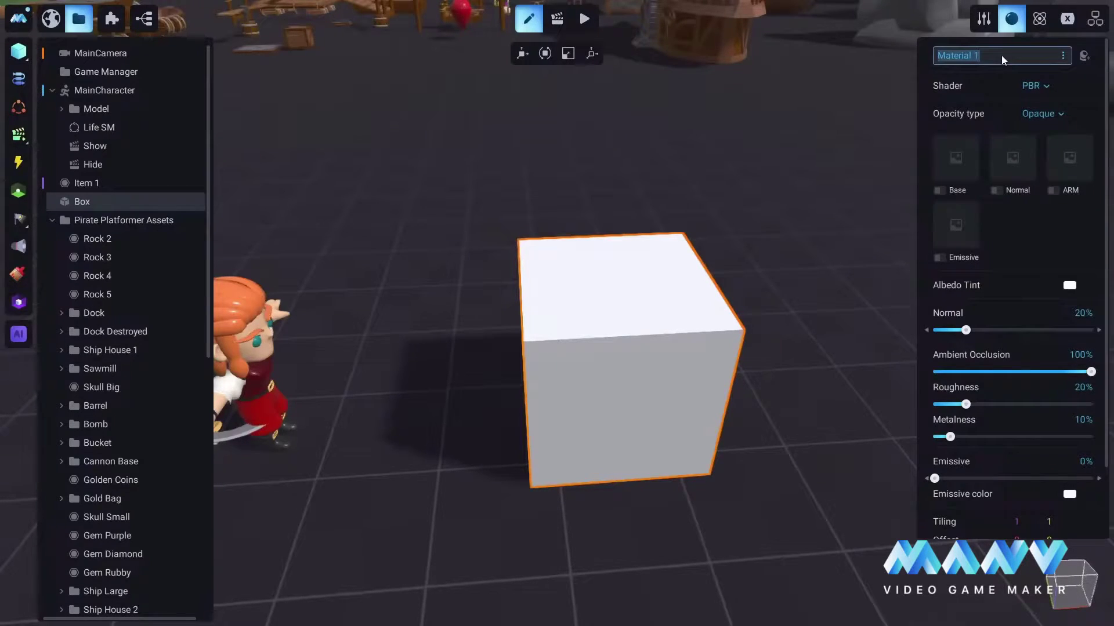
type("Cube")
key("Return")
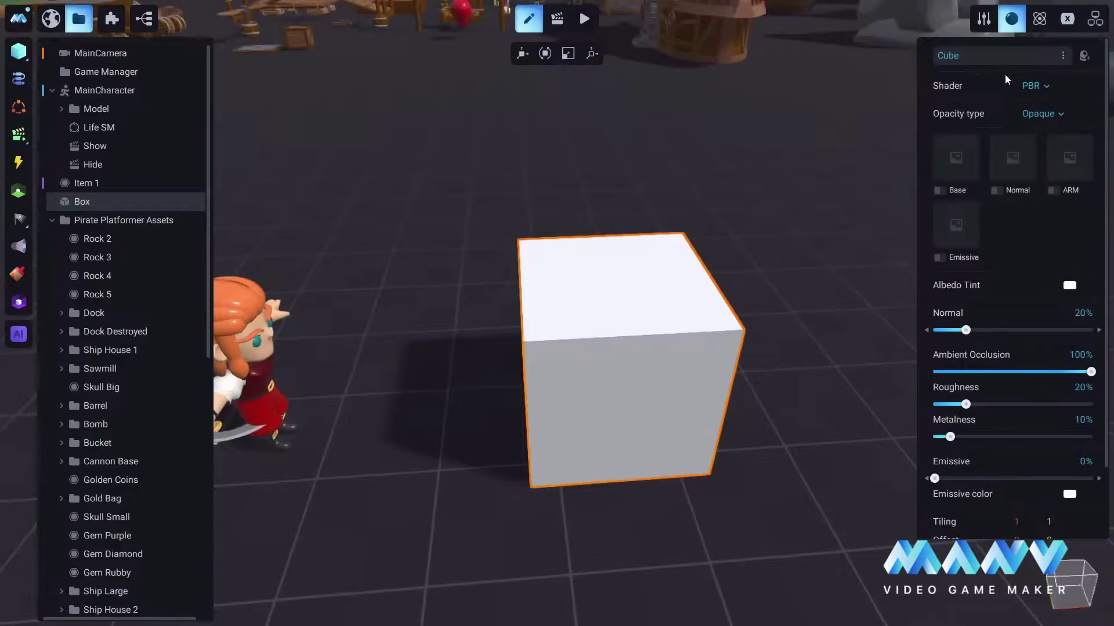
- Try the Basic shader on the Cube material and inspect the box up close
left_click(1046, 87)
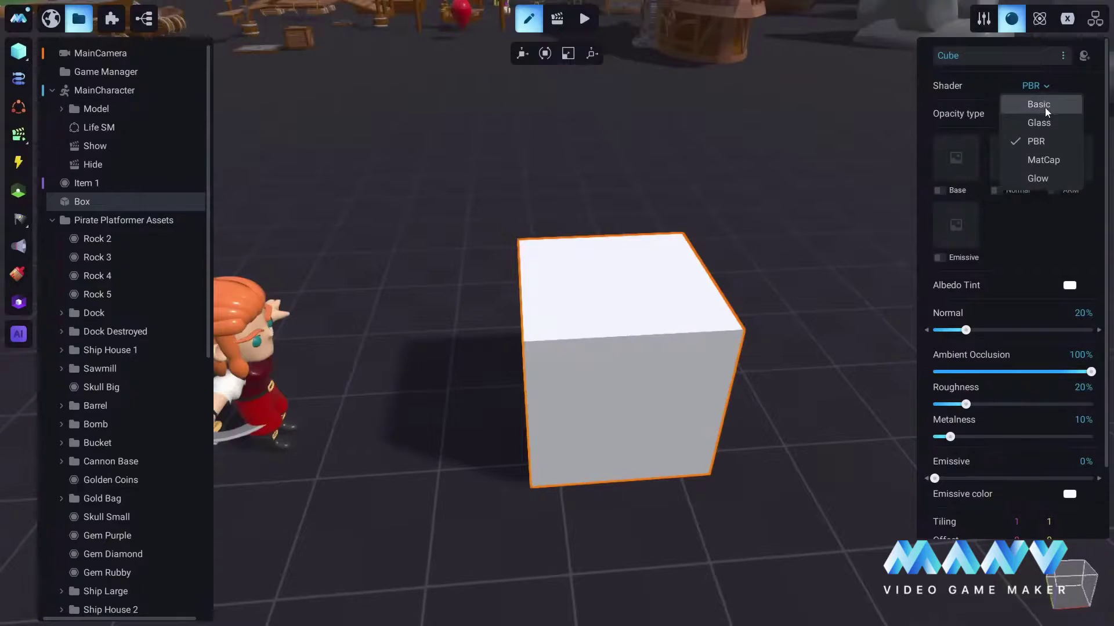
left_click(1039, 104)
scroll(667, 398, "up", 4)
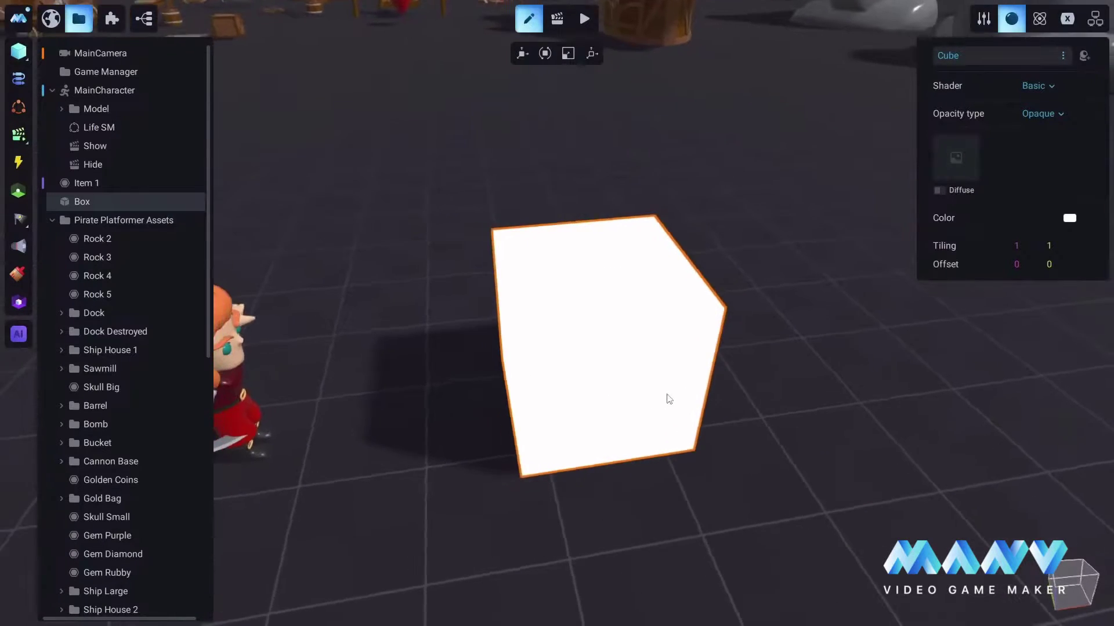
scroll(764, 402, "down", 2)
scroll(656, 405, "down", 3)
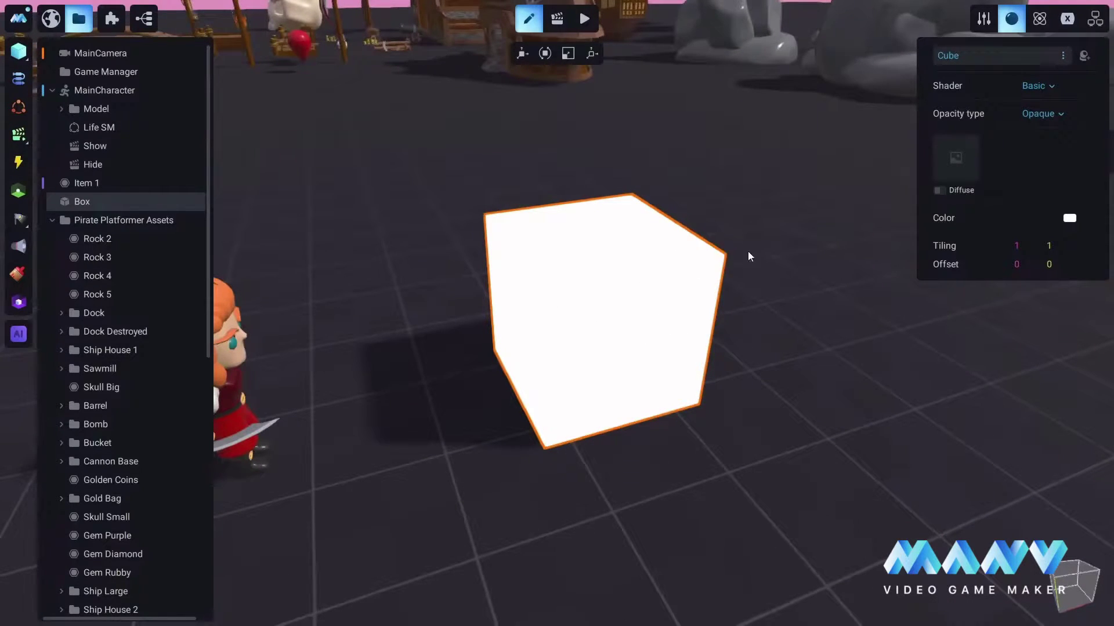
scroll(754, 327, "up", 3)
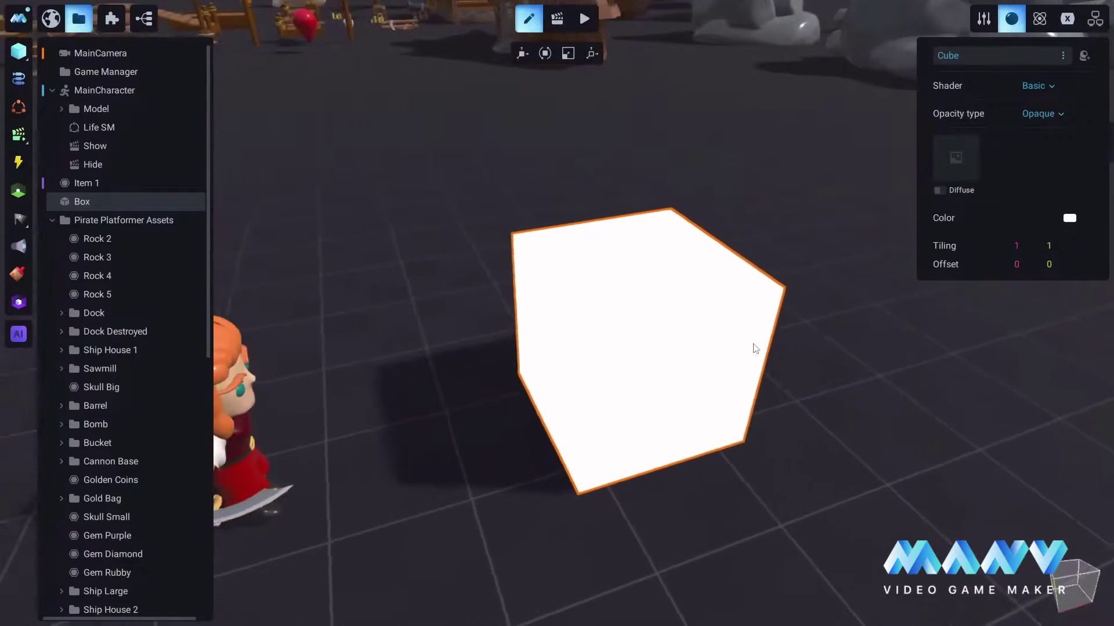
scroll(805, 339, "down", 1)
scroll(763, 313, "up", 3)
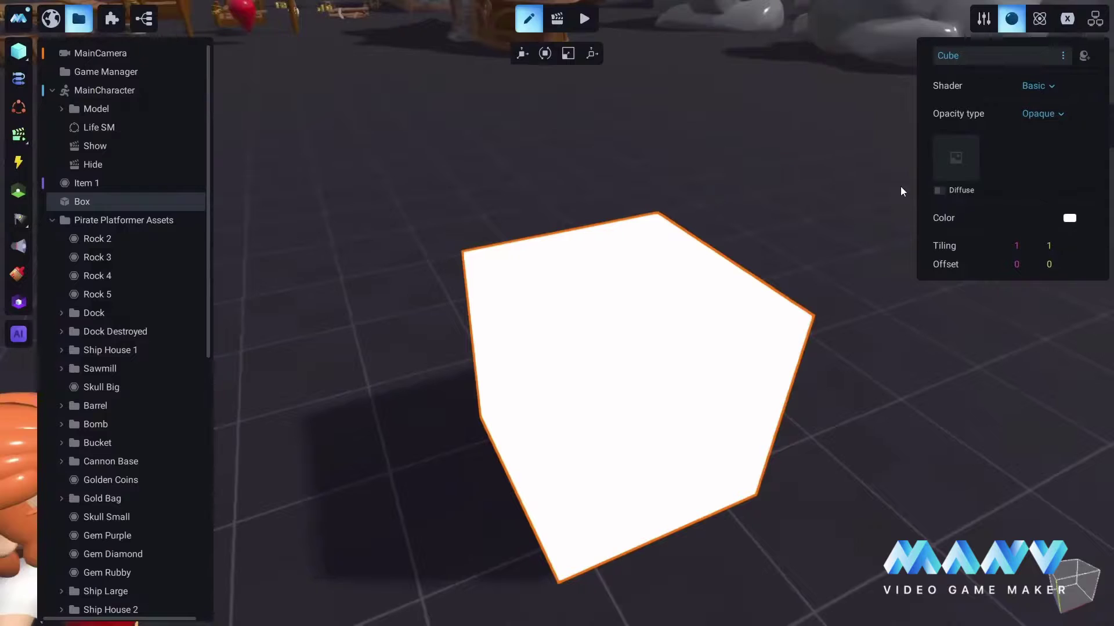
- Apply the grey ManekenBas texture as the Cube material's diffuse map and set its color to light blue from the default palette
left_click(959, 157)
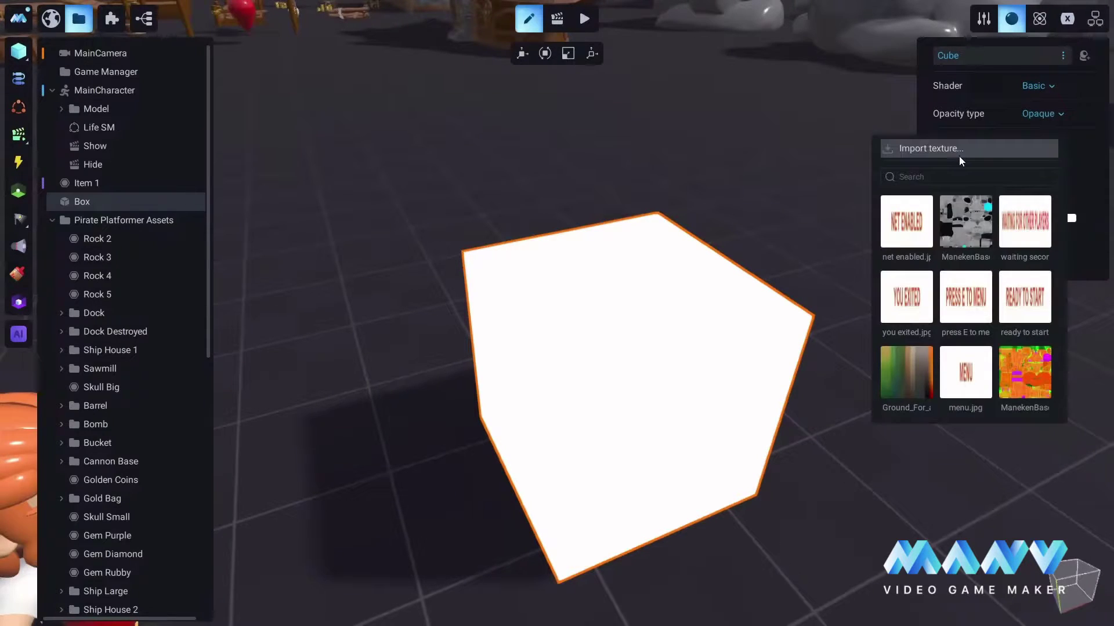
left_click(969, 217)
middle_click_drag(543, 377, 788, 253)
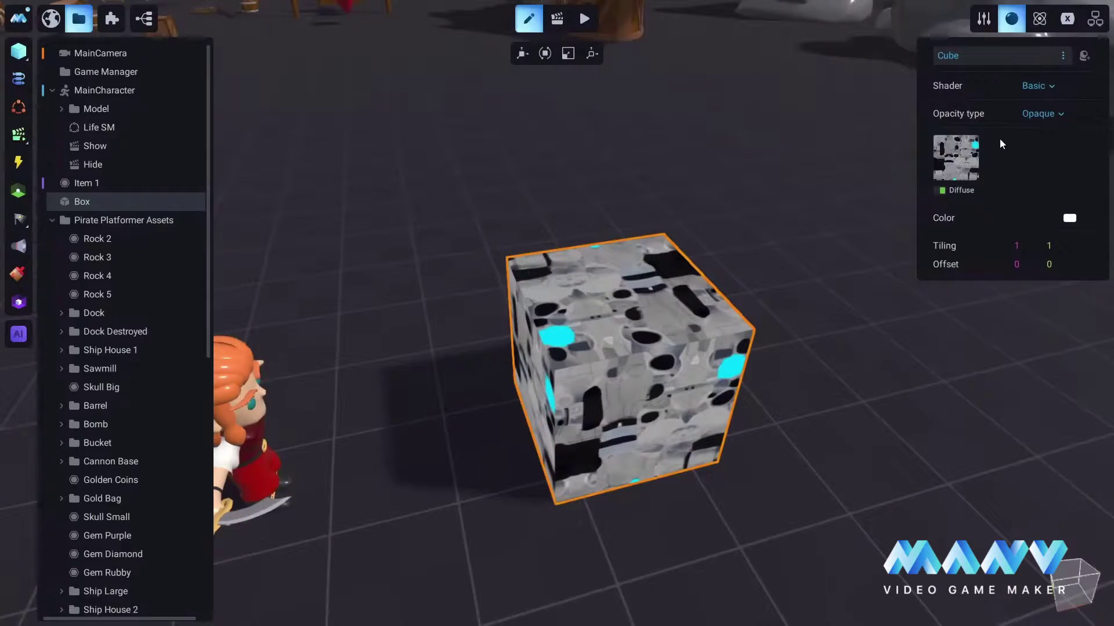
left_click(1070, 219)
left_click(1029, 265)
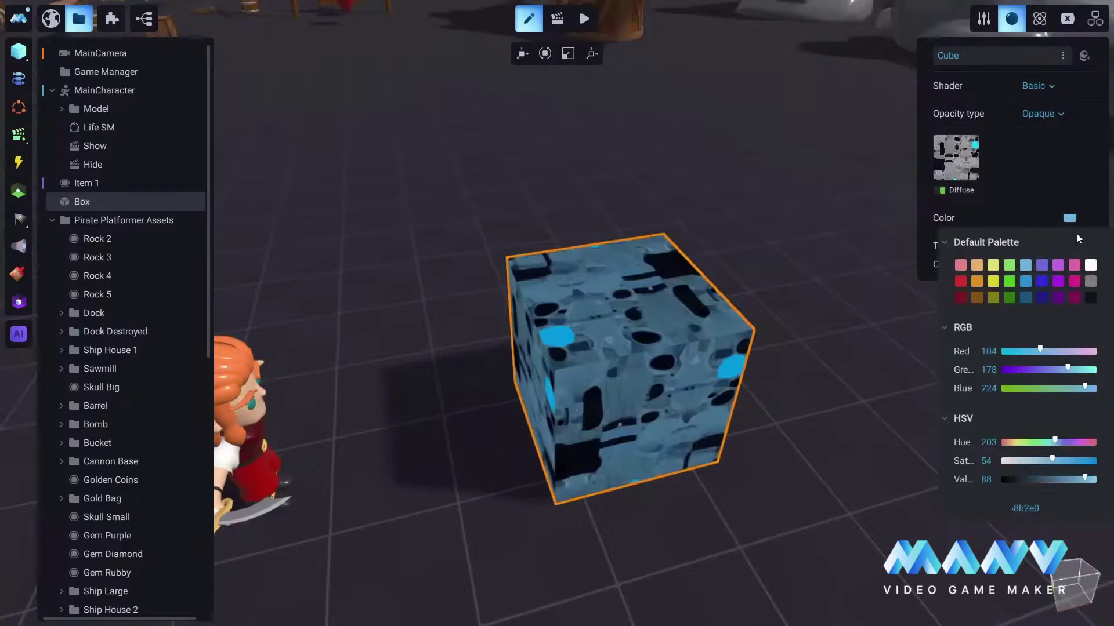
- Remove the diffuse texture from the Cube material and reset its color to white
left_click(1047, 158)
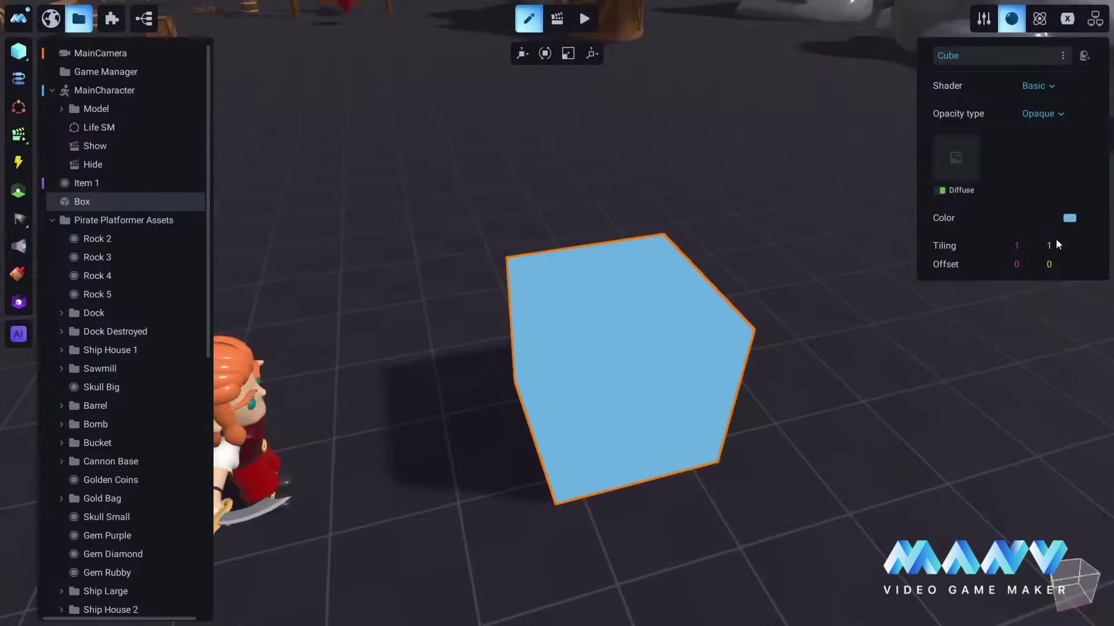
left_click(1069, 218)
left_click(1090, 265)
left_click(1066, 190)
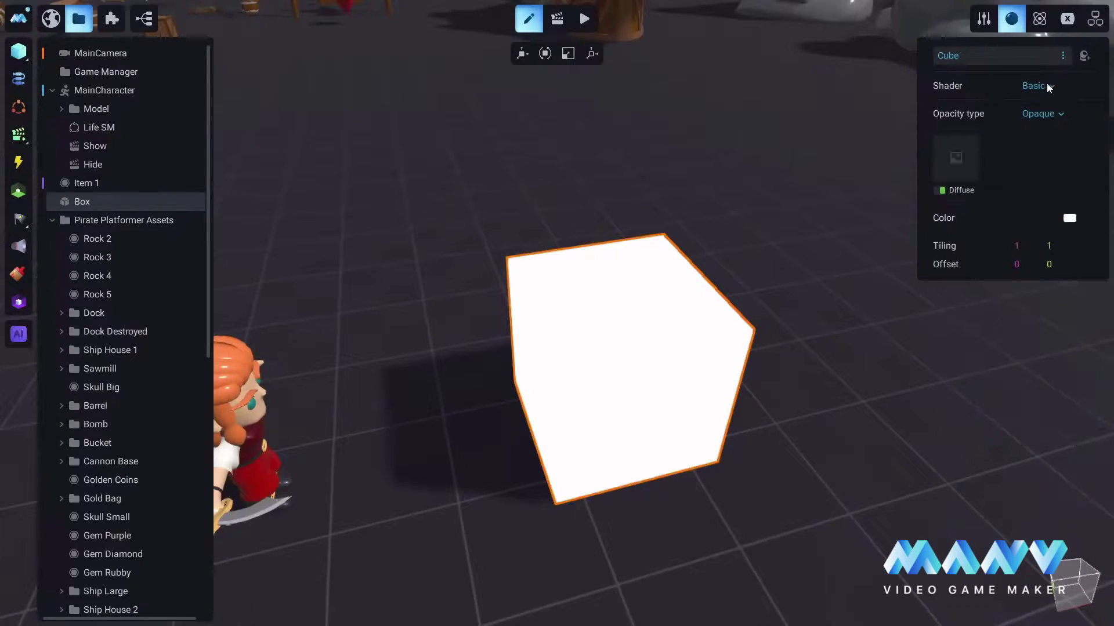
- Change the Cube material's shader to Glass and inspect the box from another angle
left_click(1037, 86)
left_click(1046, 123)
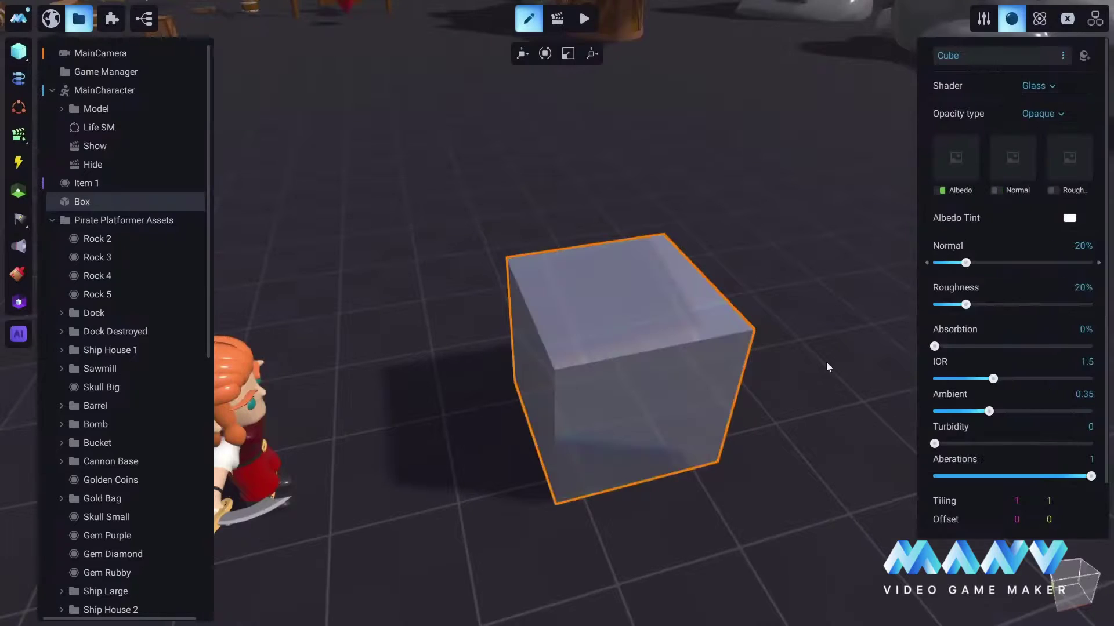
middle_click_drag(642, 469, 562, 442)
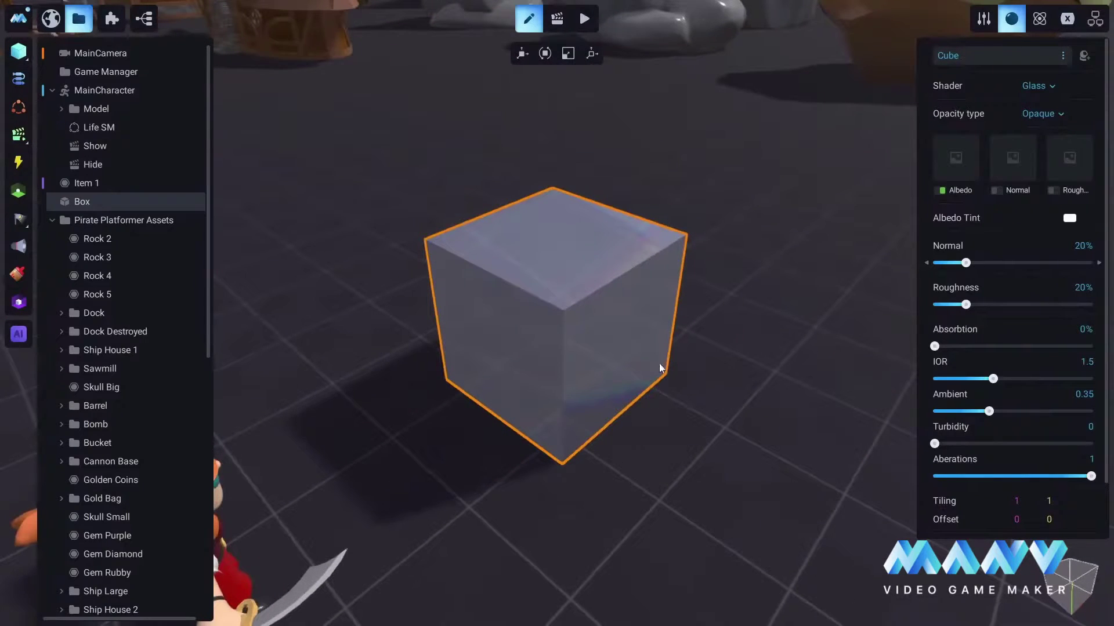
middle_click_drag(660, 366, 687, 397)
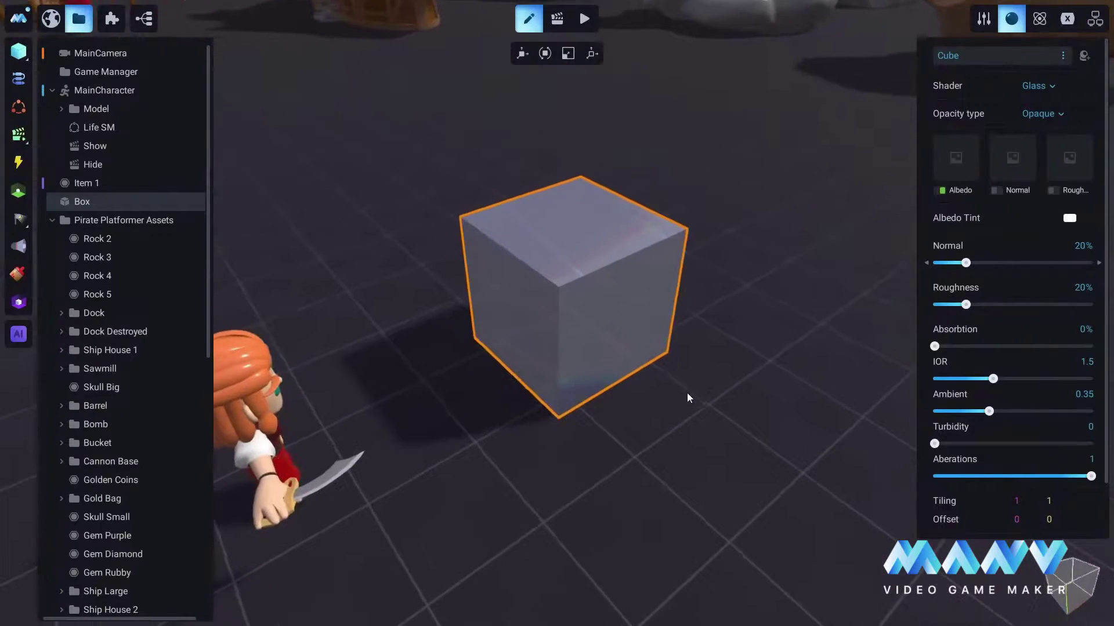
scroll(638, 373, "up", 3)
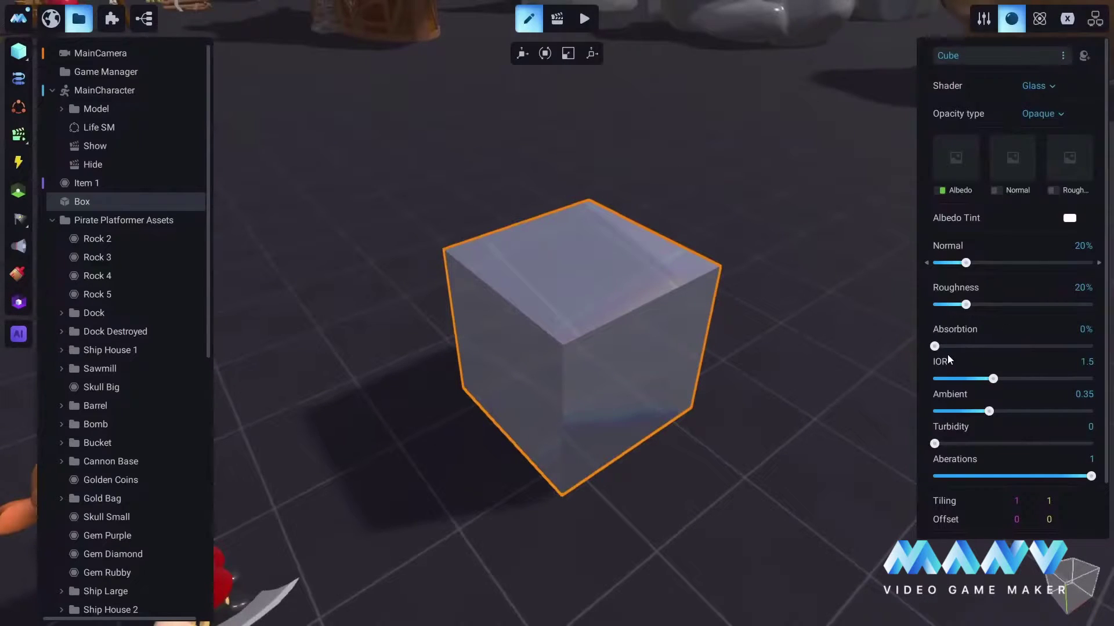
- Set the glass material's absorption to 9%, IOR to 0.99 and ambient to 0.42
mouse_move(934, 346)
left_mouse_down()
mouse_move(986, 347)
mouse_move(948, 347)
left_mouse_up()
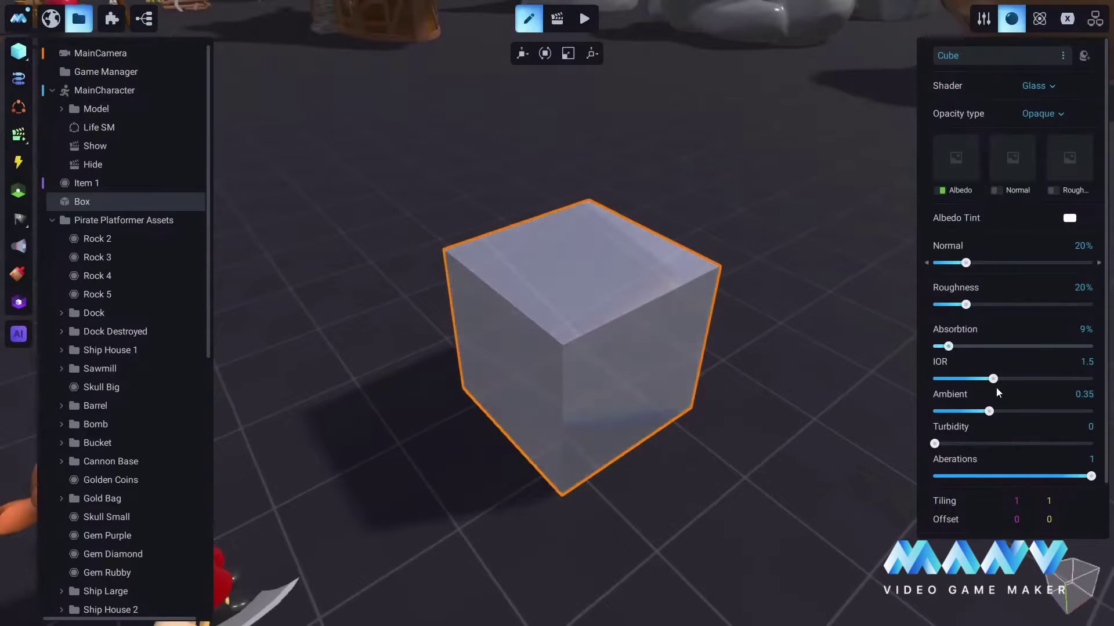
left_click_drag(993, 379, 1000, 412)
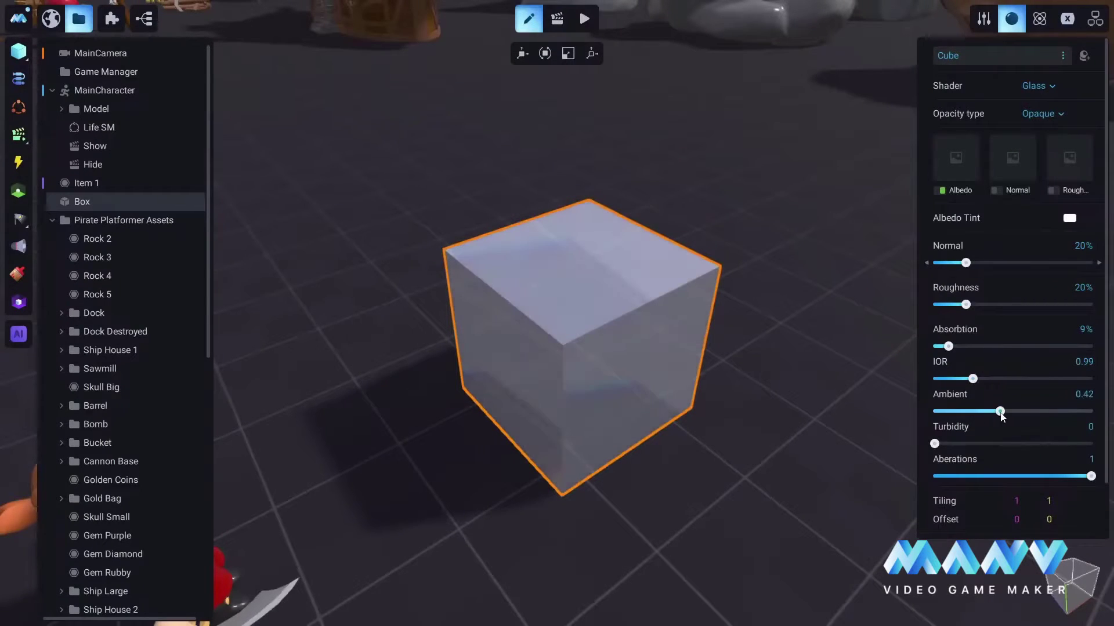
scroll(701, 371, "up", 4)
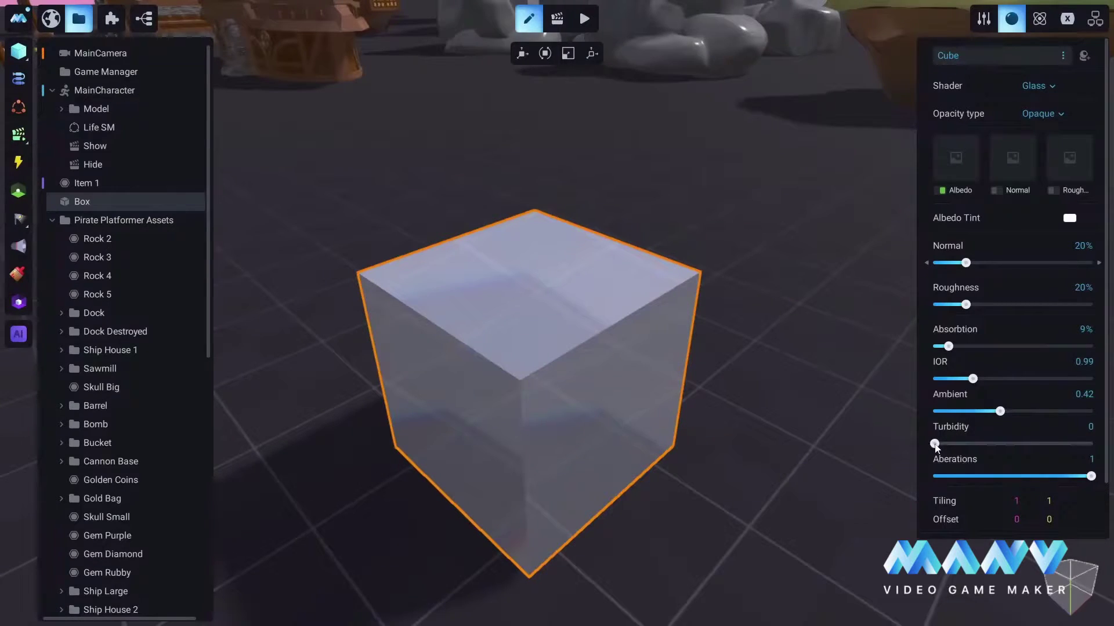
- Try higher turbidity on the glass box, starting at 8 and ending at 0.3
mouse_move(935, 444)
left_mouse_down()
mouse_move(965, 444)
mouse_move(947, 444)
left_mouse_up()
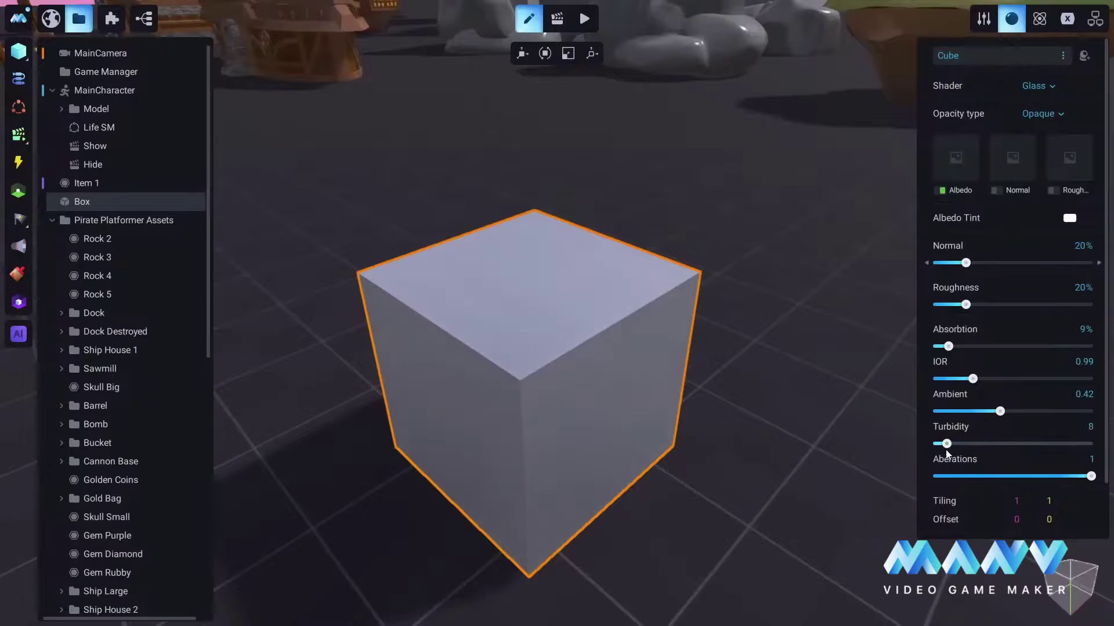
scroll(698, 403, "down", 5)
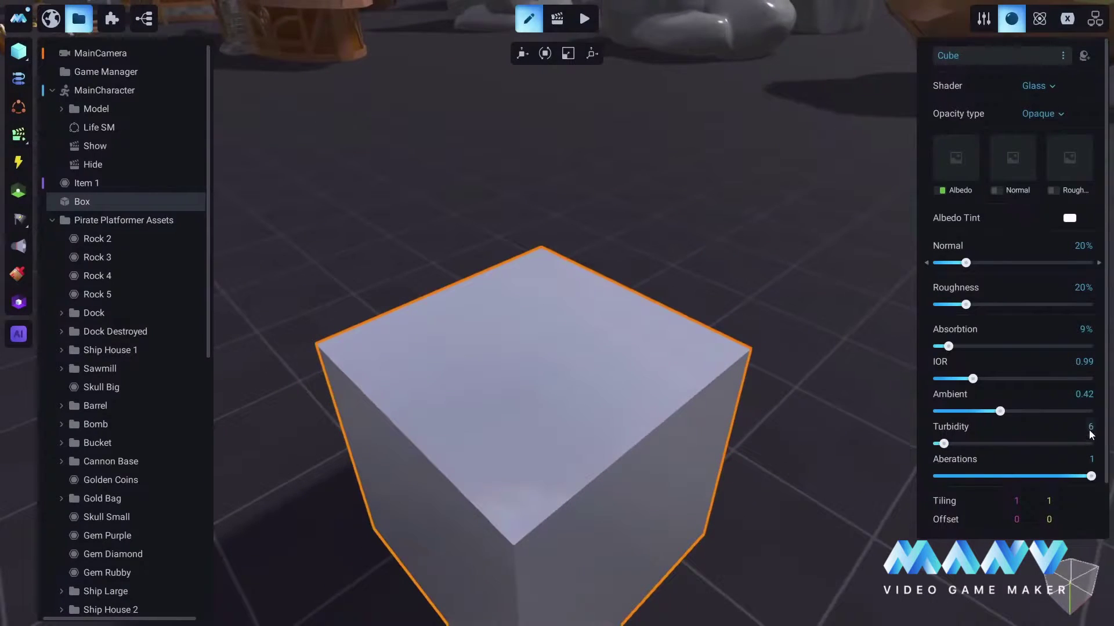
type("0.3")
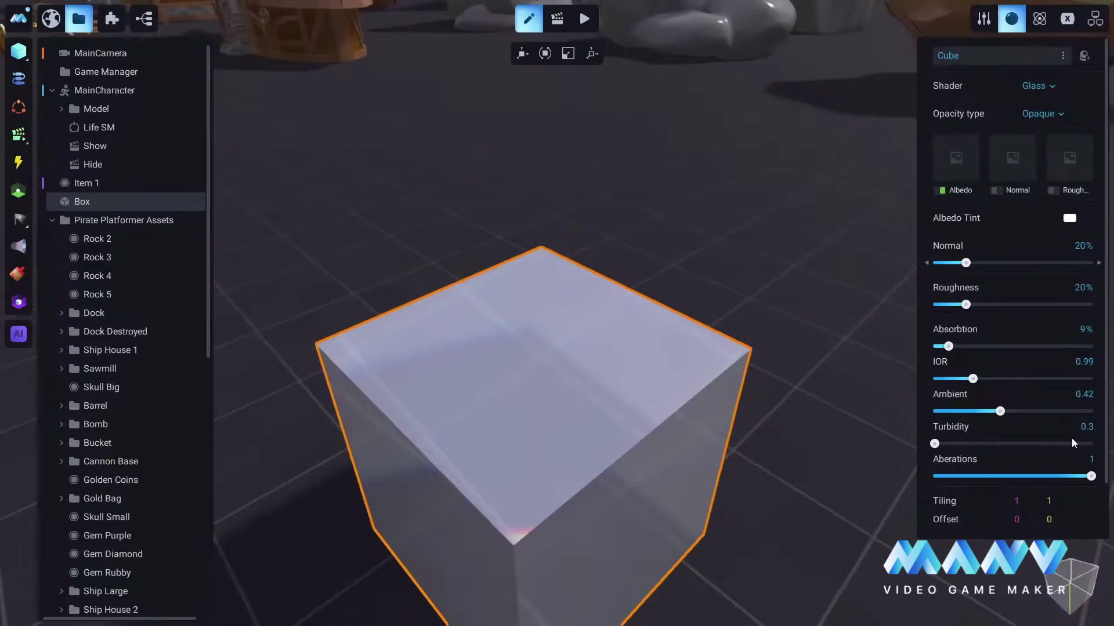
middle_click_drag(567, 395, 653, 361)
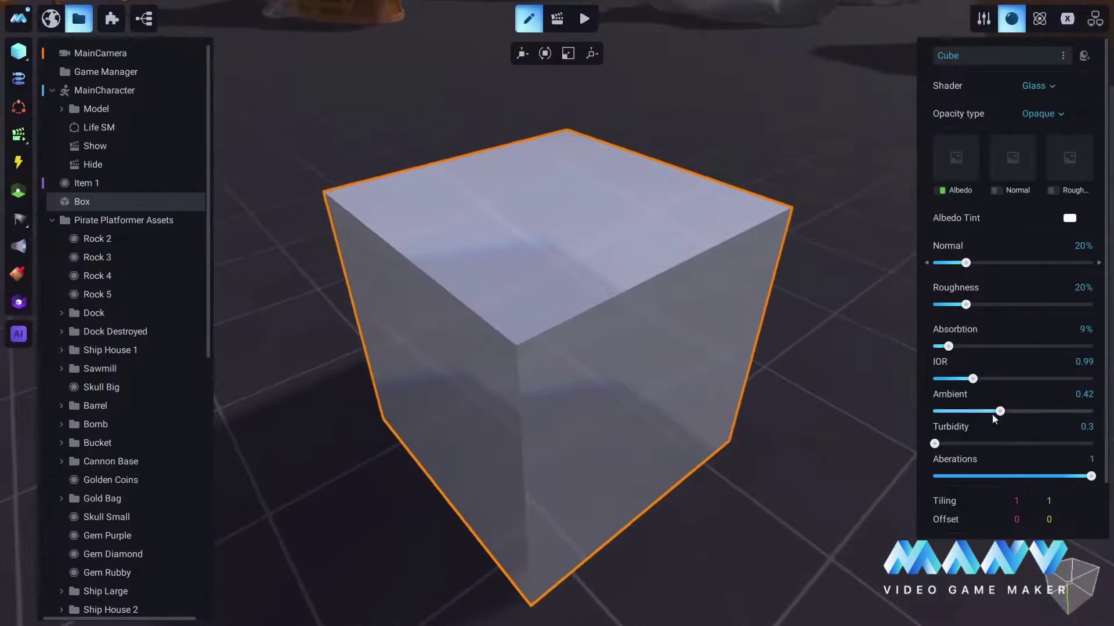
- Set the glass material's turbidity to 0 and adjust its Aberations value
left_click_drag(934, 443, 920, 444)
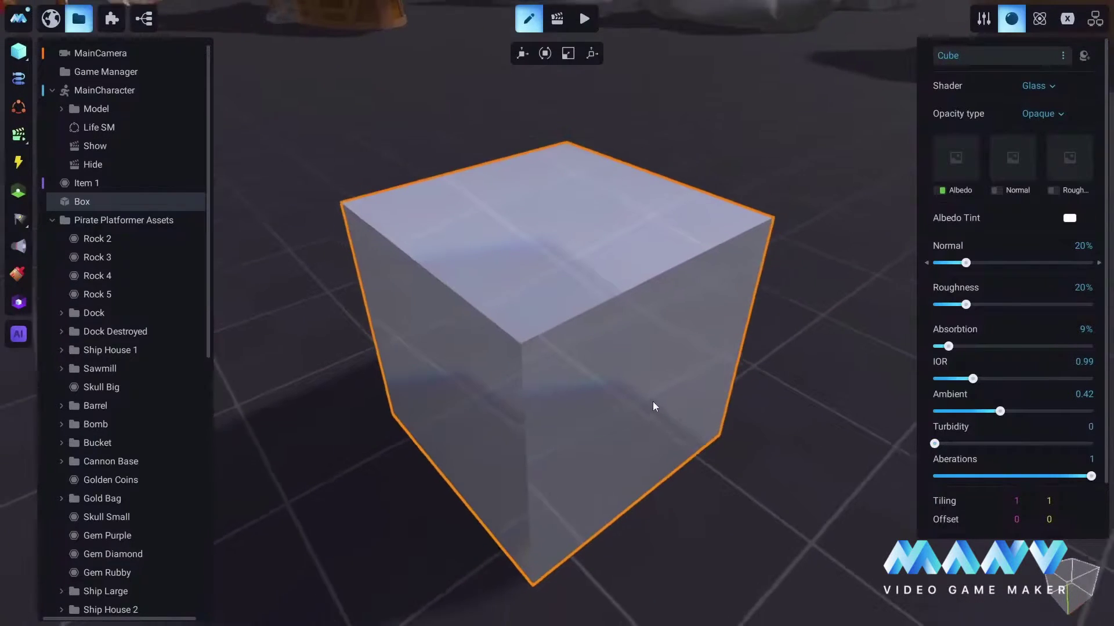
middle_click_drag(652, 402, 700, 460)
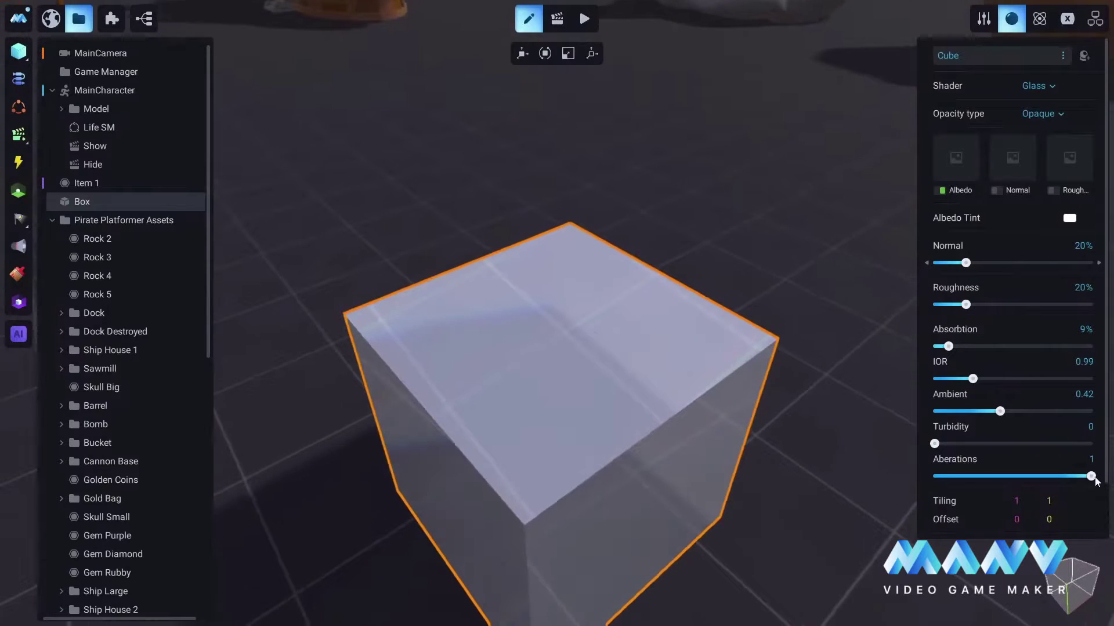
mouse_move(1091, 476)
left_mouse_down()
mouse_move(973, 476)
mouse_move(1094, 482)
left_mouse_up()
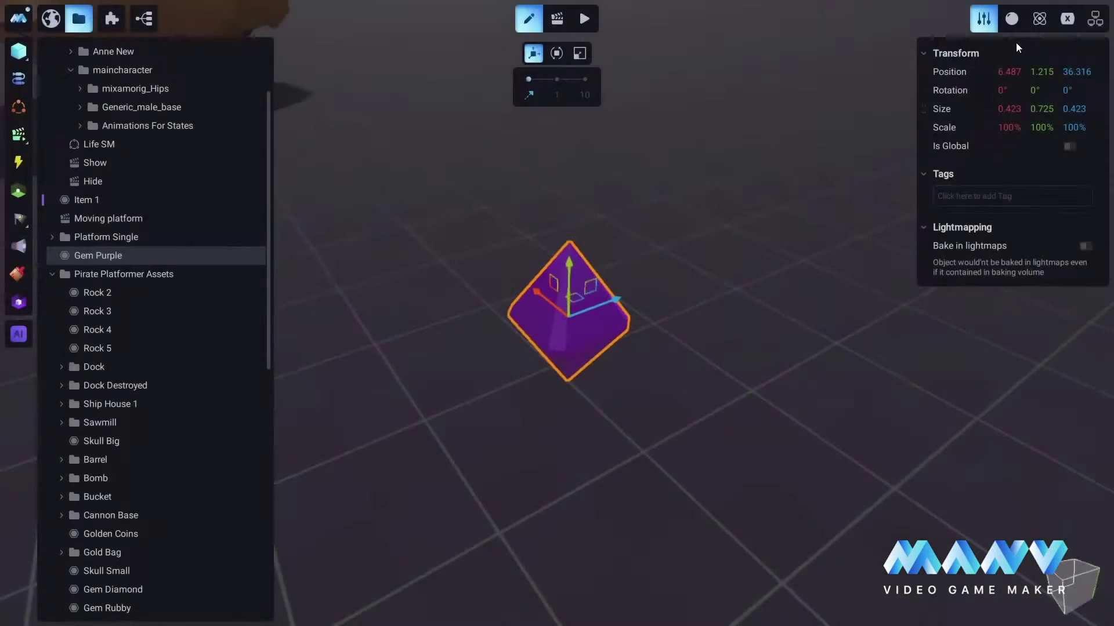
- Change the Gem Purple material's shader to Glass
left_click(1012, 19)
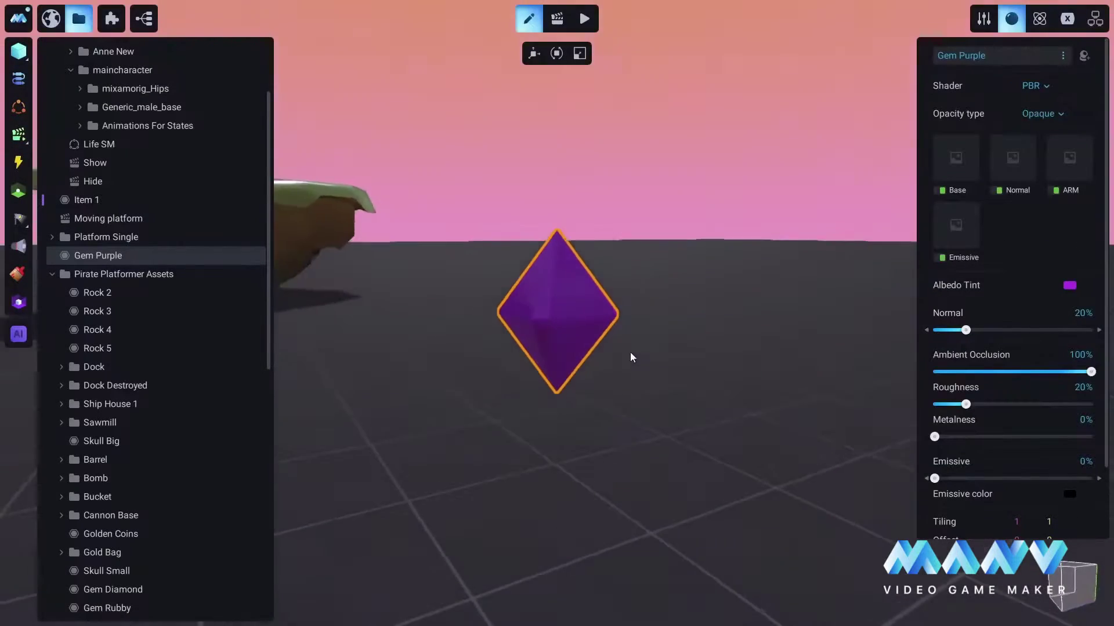
middle_click_drag(573, 308, 611, 373)
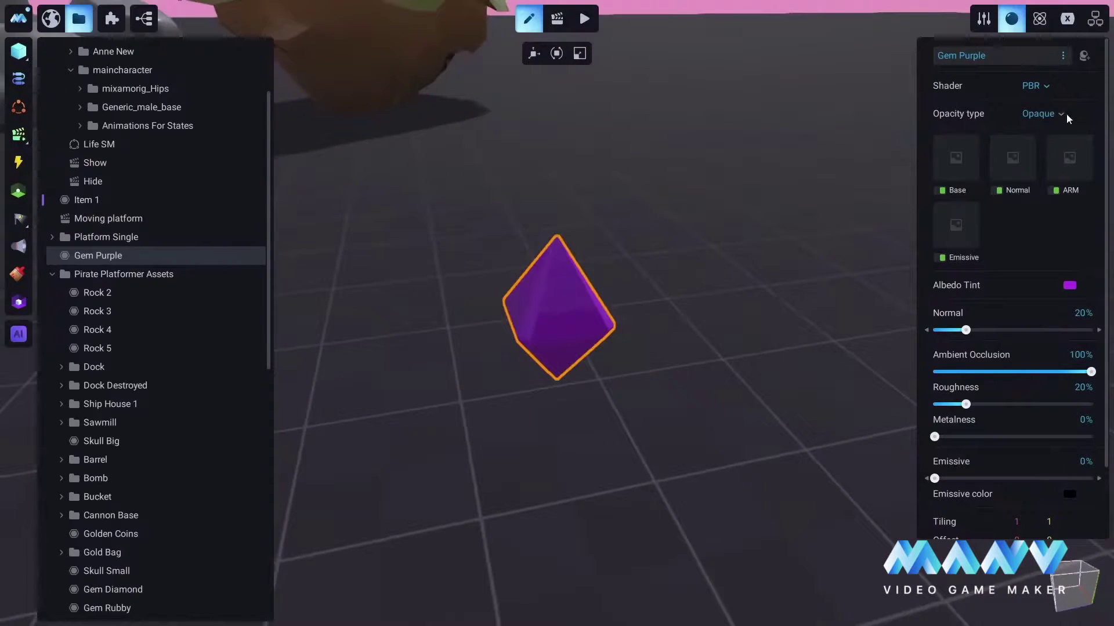
left_click(1034, 86)
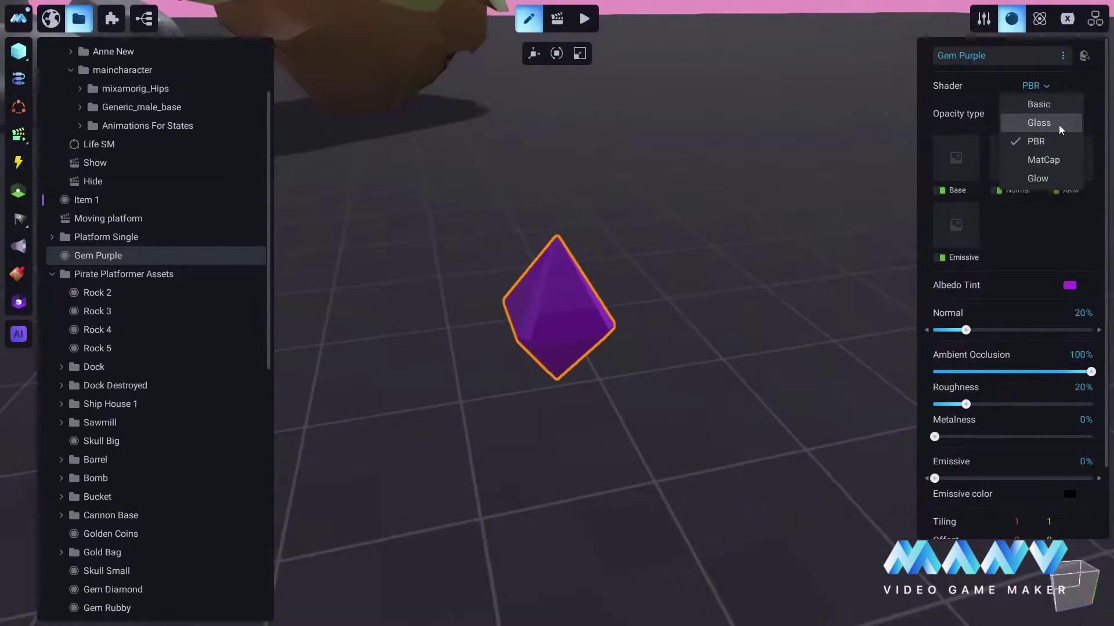
left_click(1039, 123)
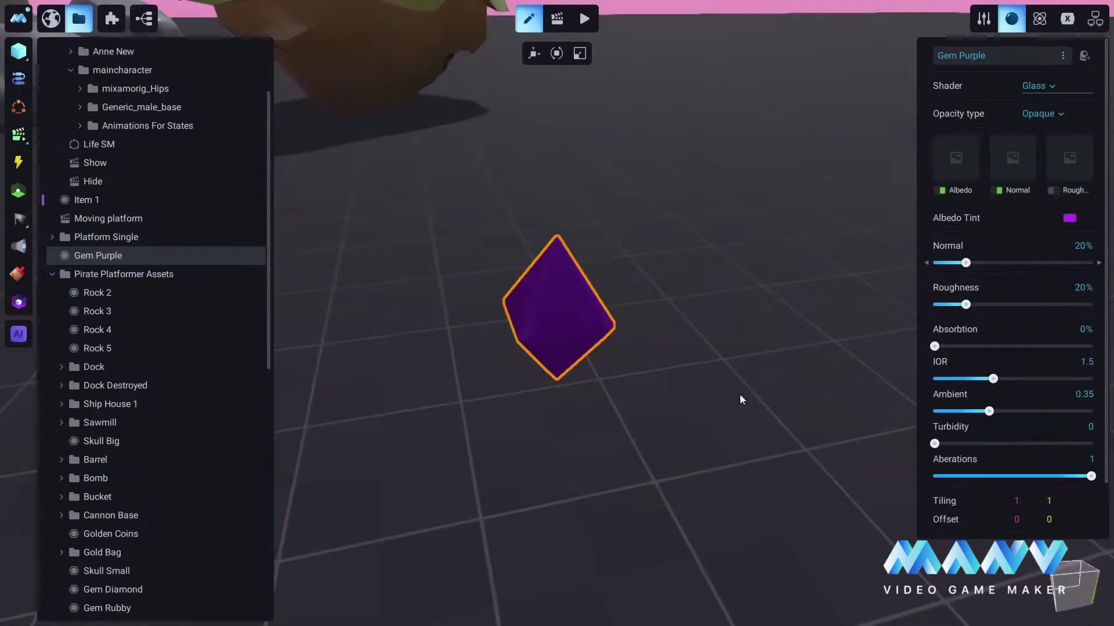
middle_click_drag(740, 395, 526, 316)
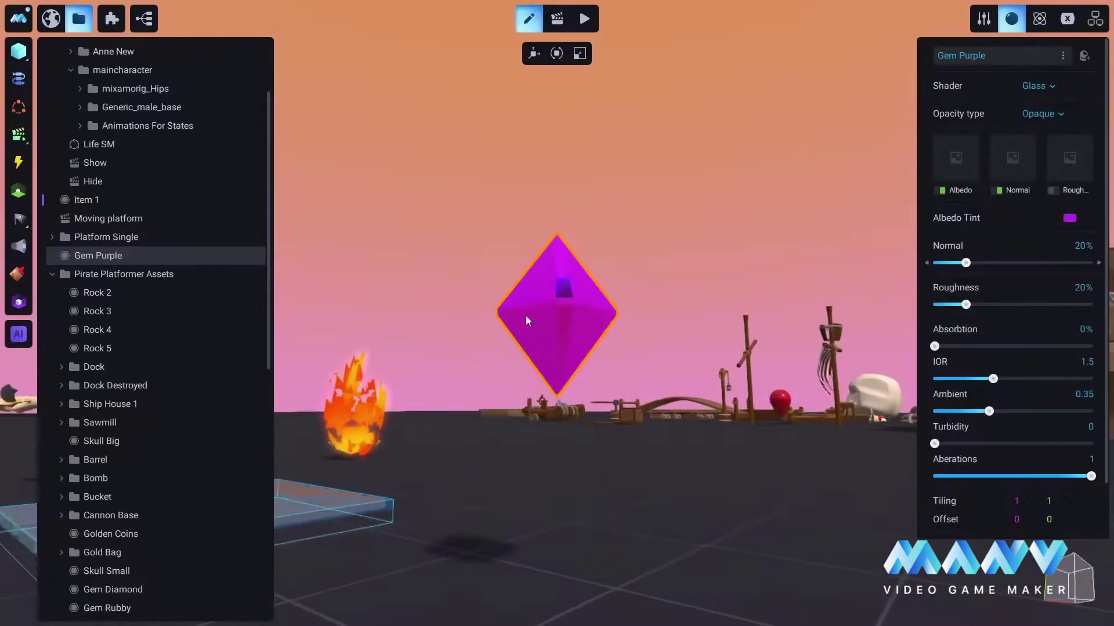
middle_click_drag(520, 408, 638, 413)
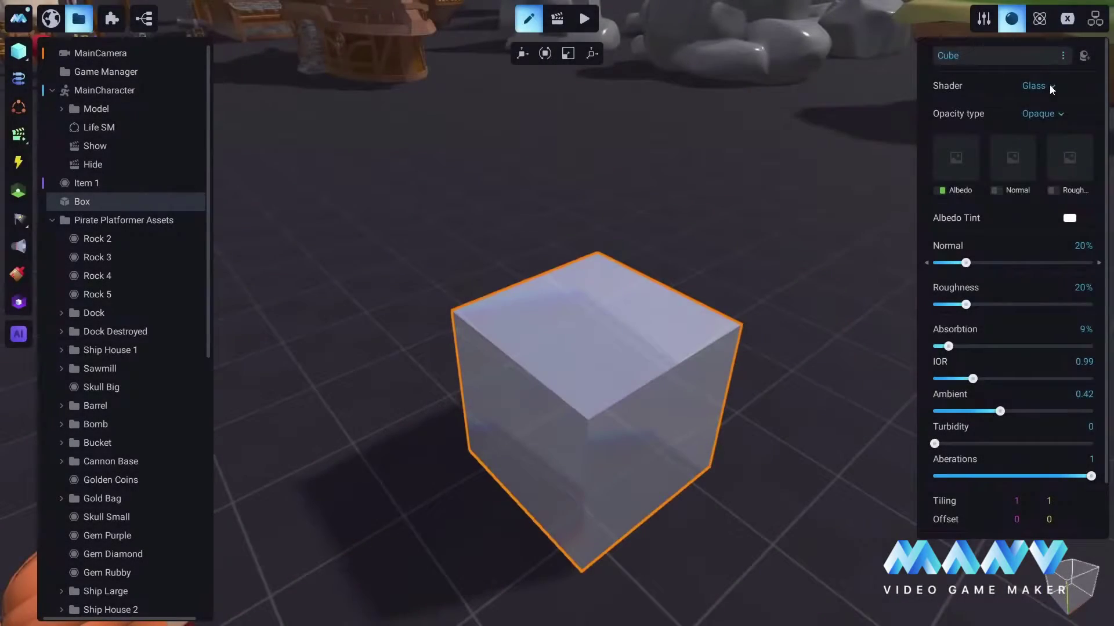
- Change the box material's shader to MatCap and import matcap1.png from the Textures folder as its MatCap texture
left_click(1050, 85)
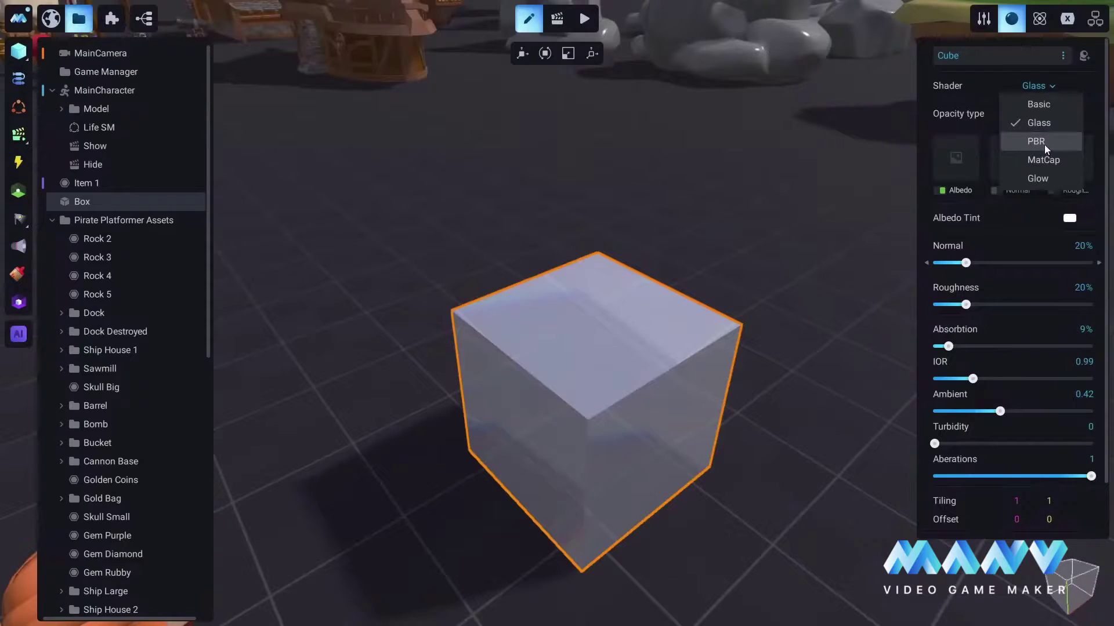
left_click(1053, 161)
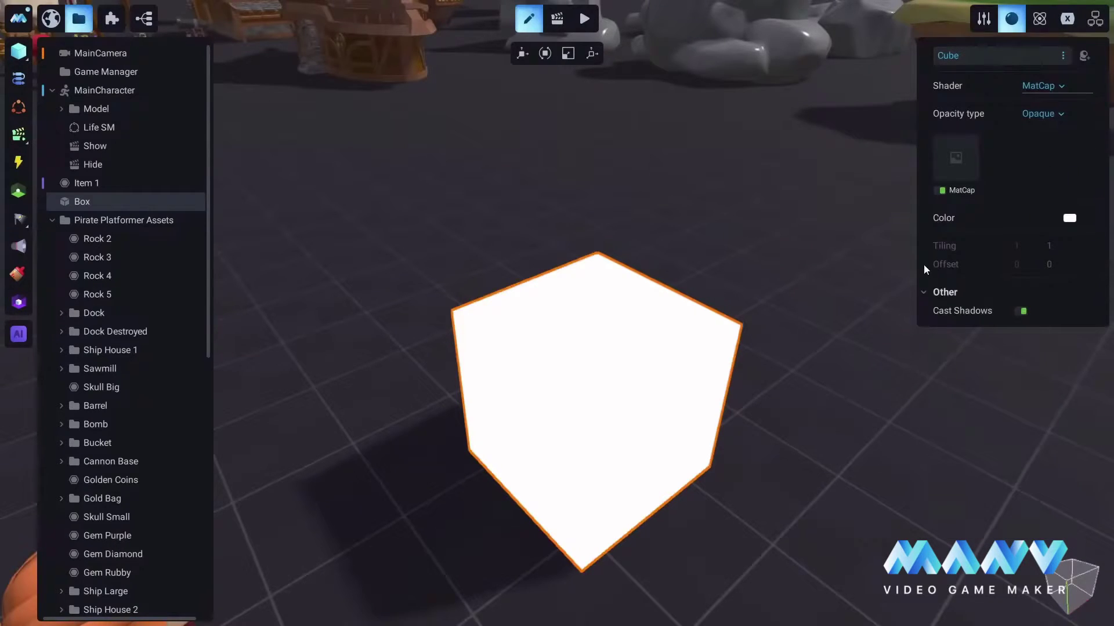
left_click(958, 158)
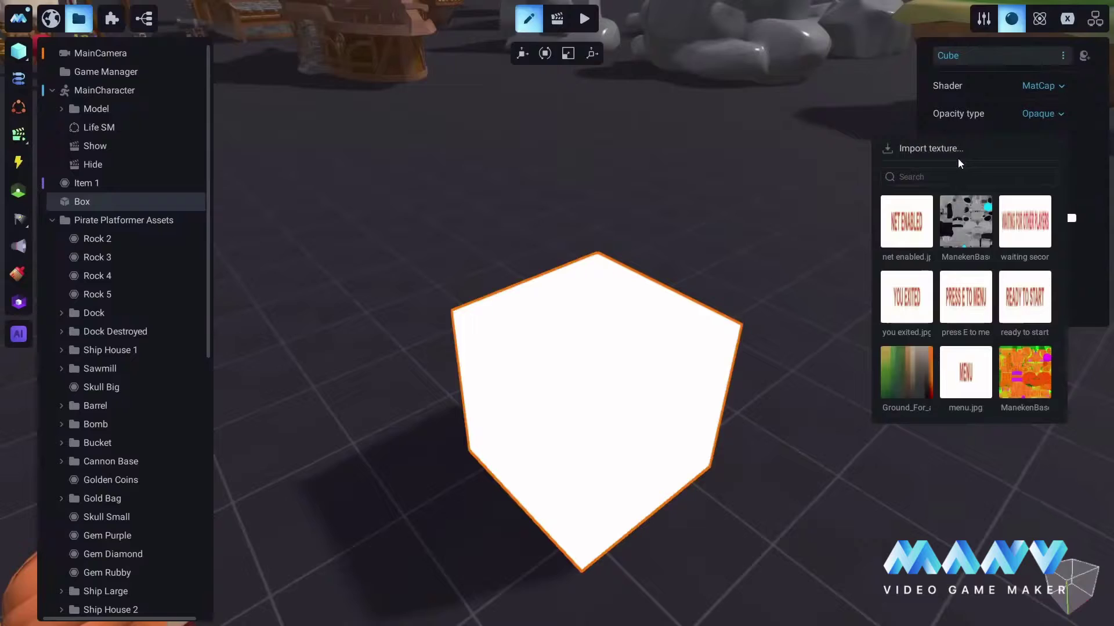
left_click(925, 147)
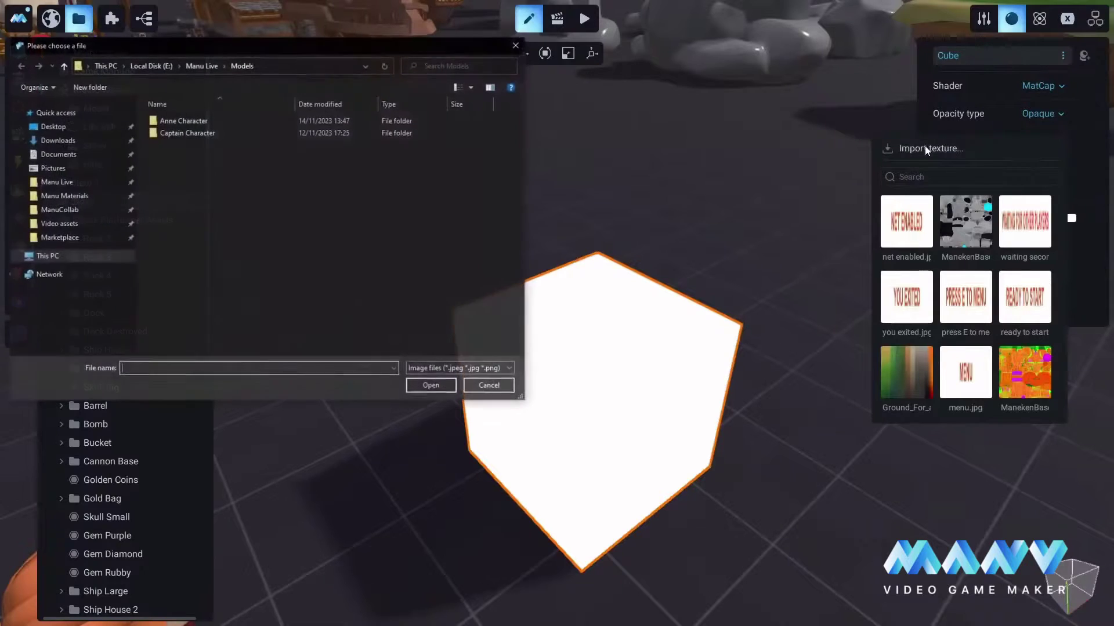
left_click(204, 66)
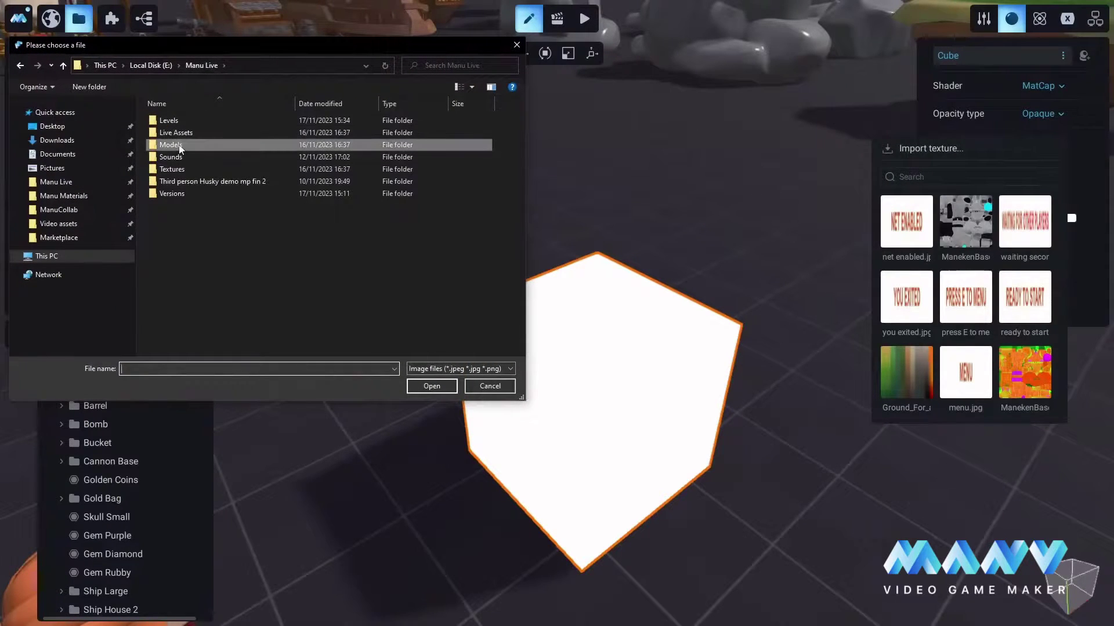
double_click(172, 168)
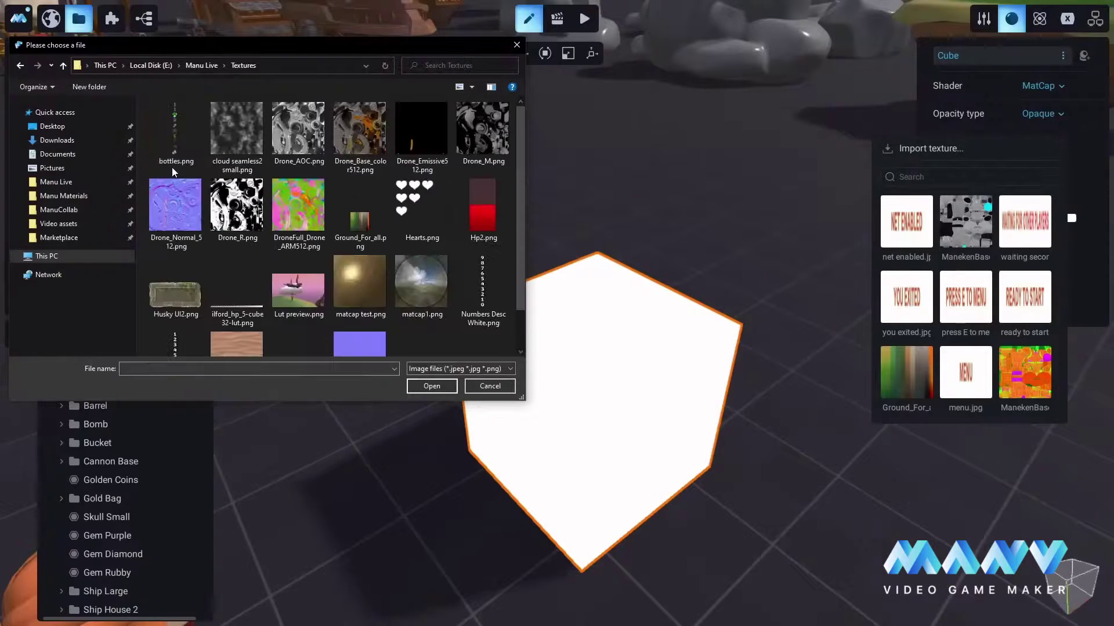
left_click(433, 281)
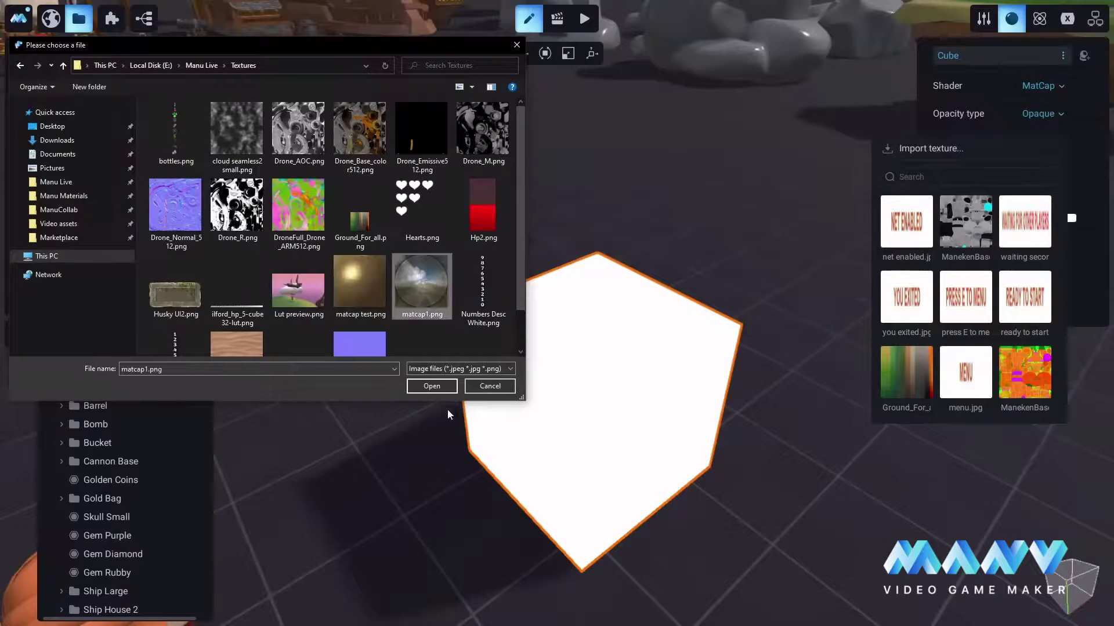
left_click(432, 386)
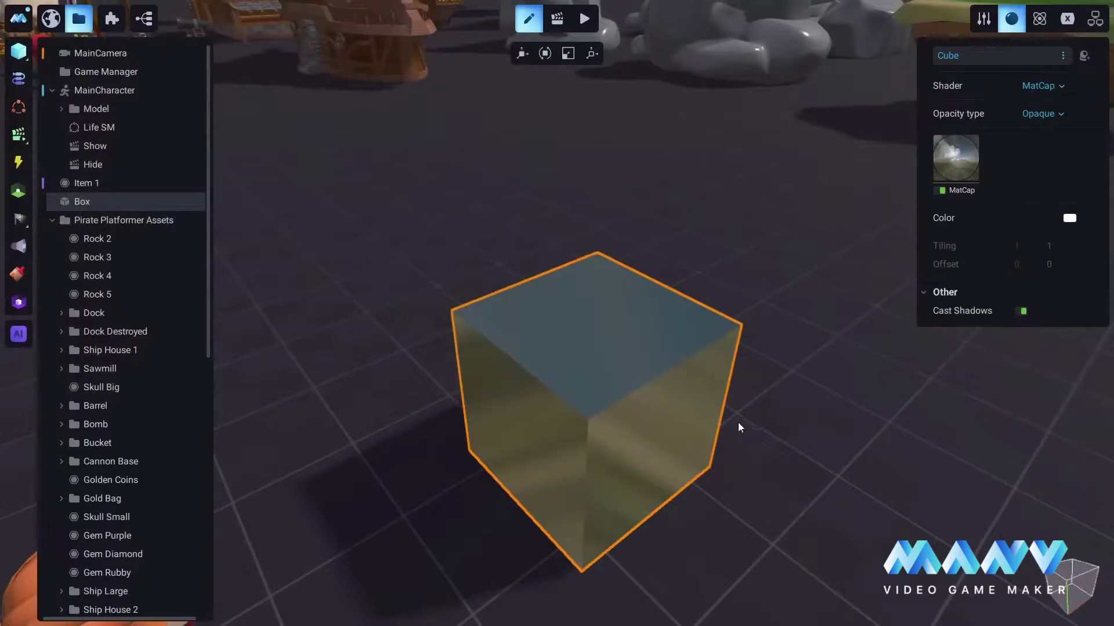
- Replace the box's MatCap texture by importing "matcap test.png"
middle_click_drag(738, 428, 1074, 140)
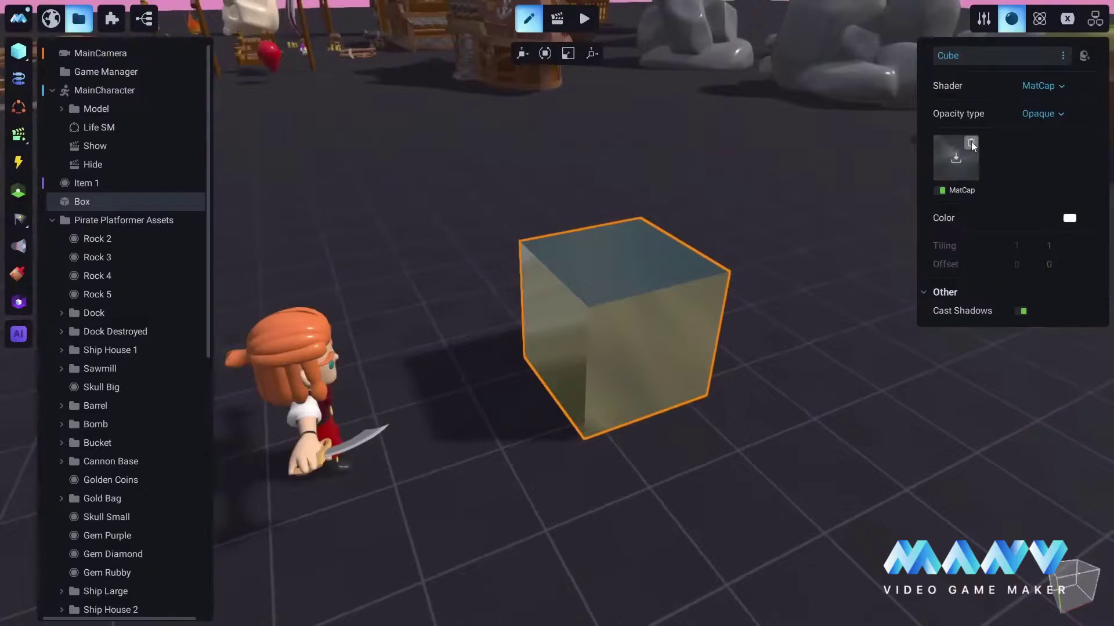
left_click(971, 141)
left_click(957, 159)
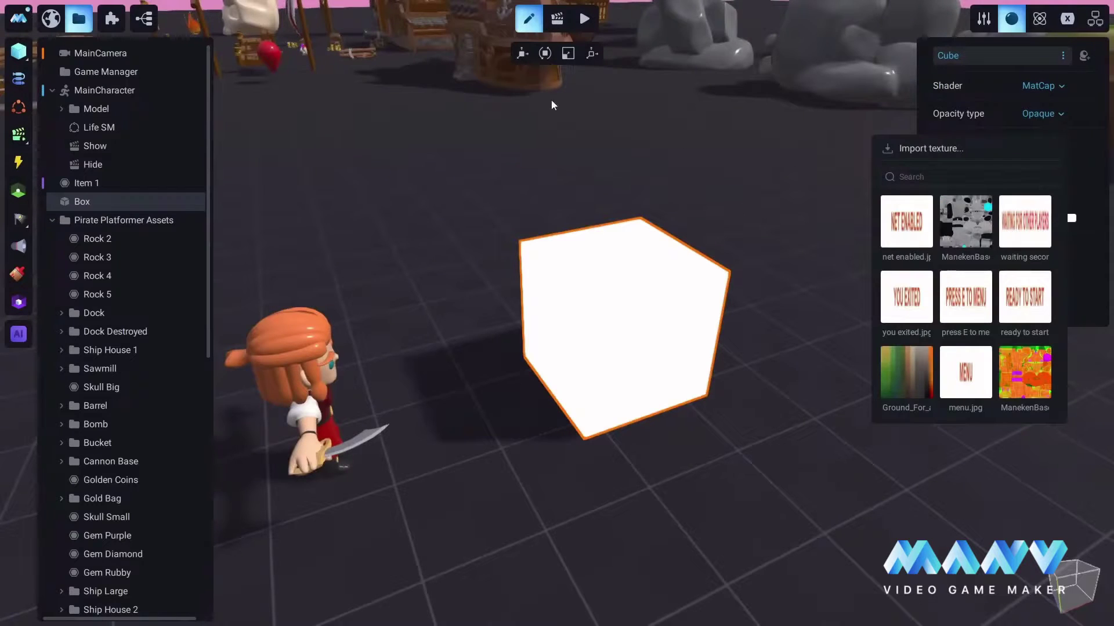
left_click(876, 150)
left_click(360, 287)
left_click(432, 386)
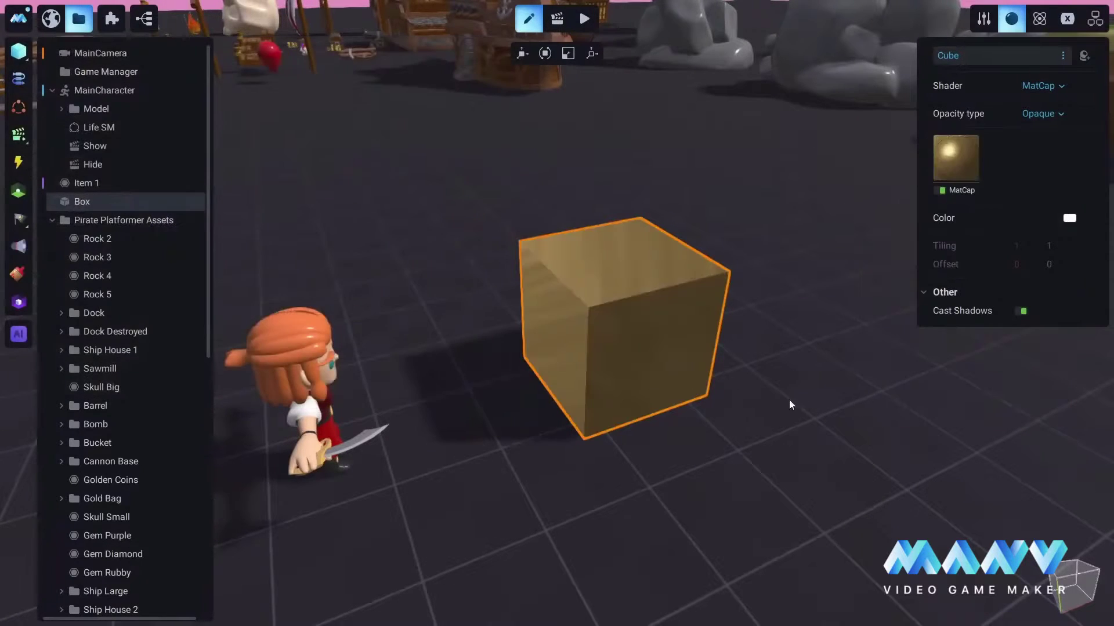
- Clear the MatCap texture and reassign "matcap test.png" from the textures already in the project
middle_click_drag(789, 399, 599, 406)
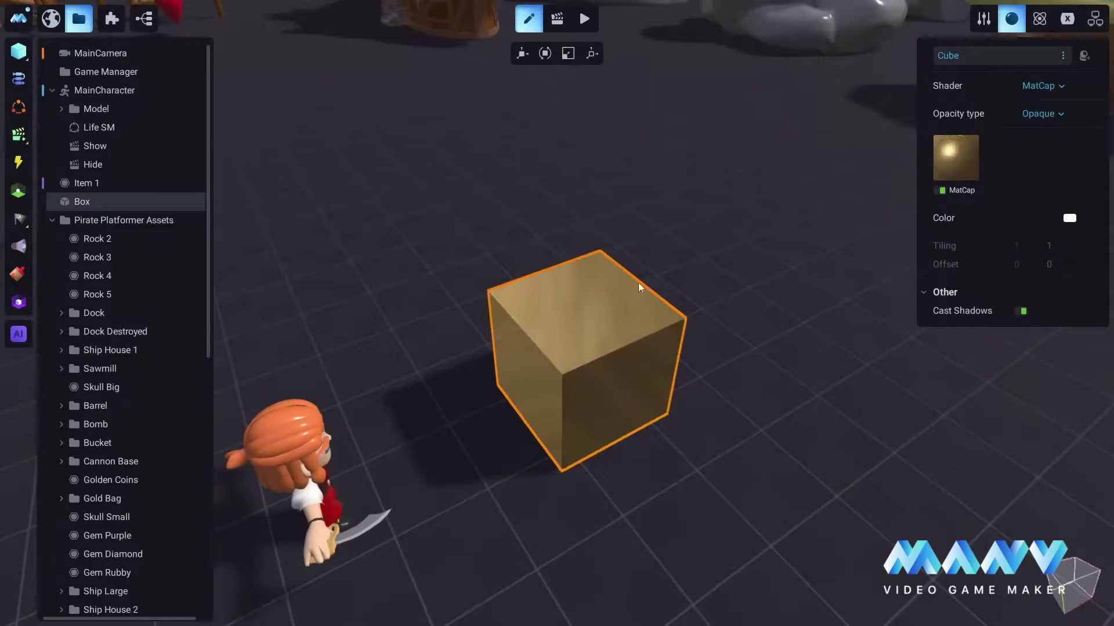
left_click(972, 143)
left_click(955, 162)
scroll(956, 288, "down", 5)
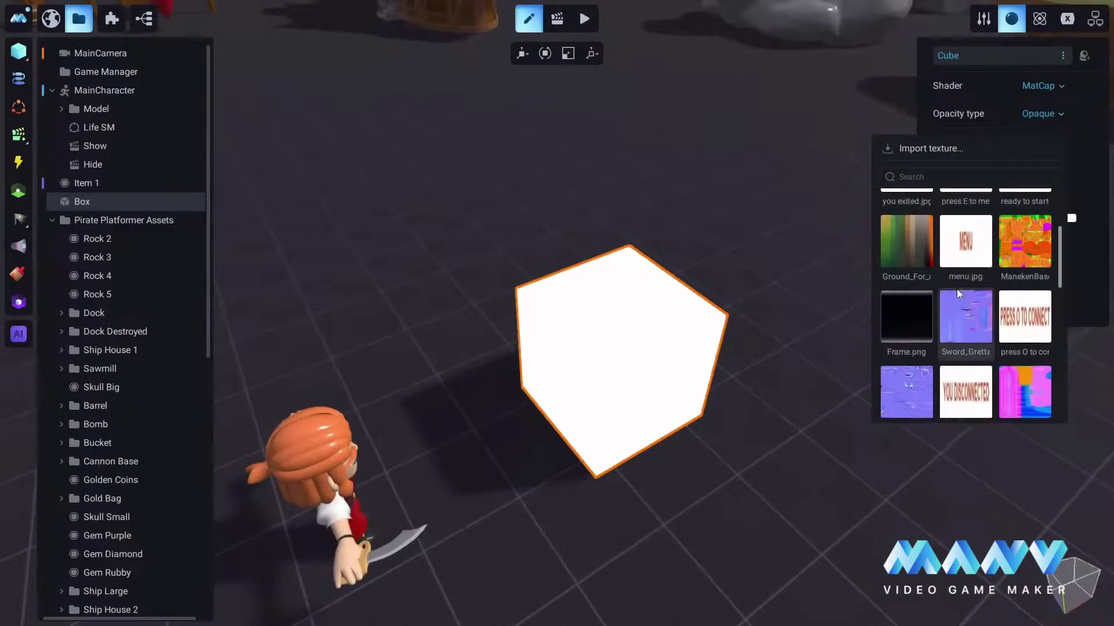
left_click(1030, 379)
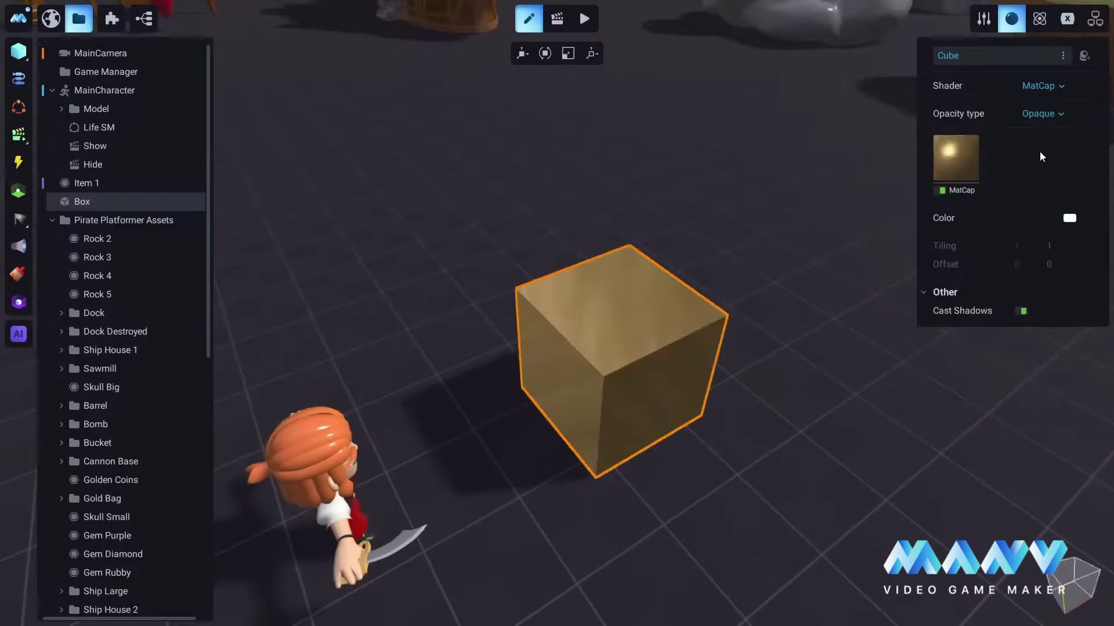
- Change the box material's shader to Glow and set its Glow Threshold to 15%
left_click(1051, 87)
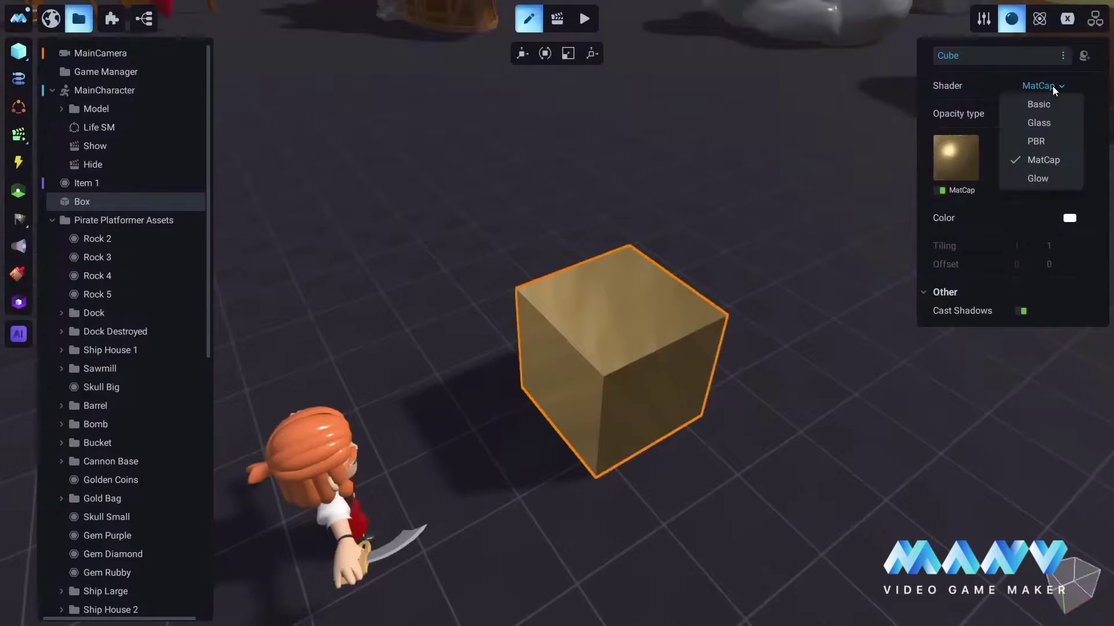
left_click(1042, 178)
right_click_drag(729, 436, 740, 340)
middle_click_drag(680, 368, 725, 332)
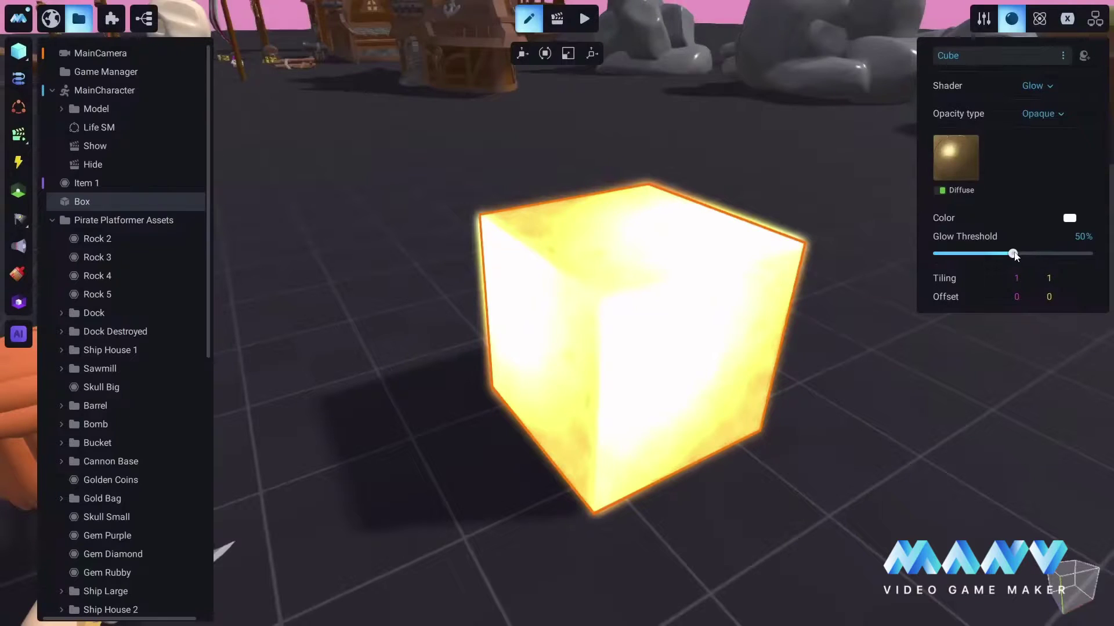
left_click_drag(1012, 253, 958, 259)
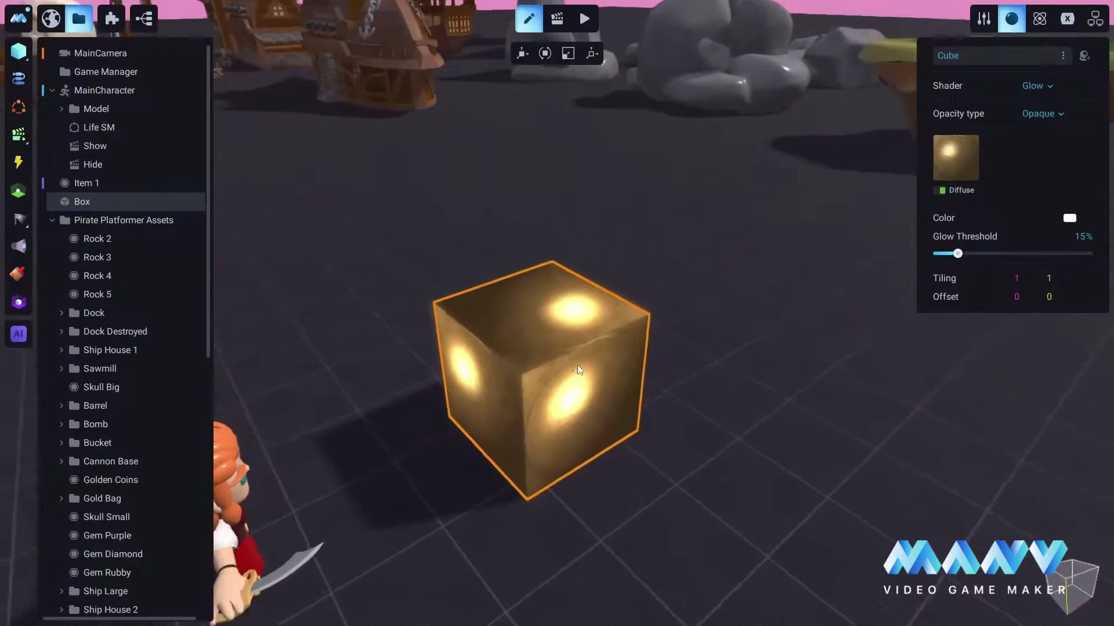
- Try orange and red as the glow color on the box, and restore it to white
left_click(1069, 219)
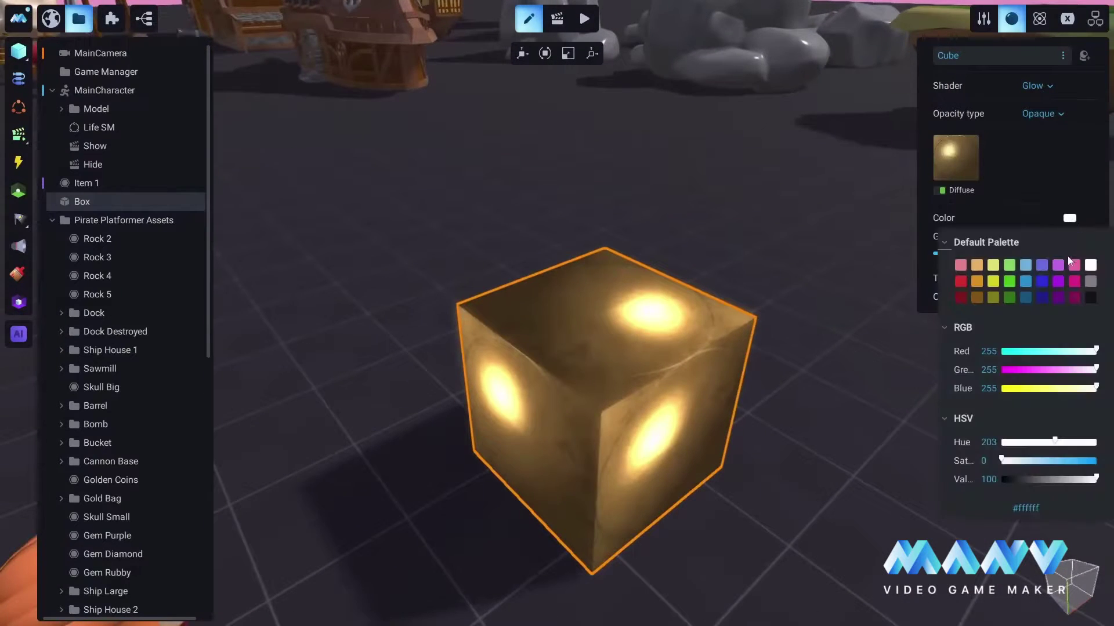
left_click(978, 282)
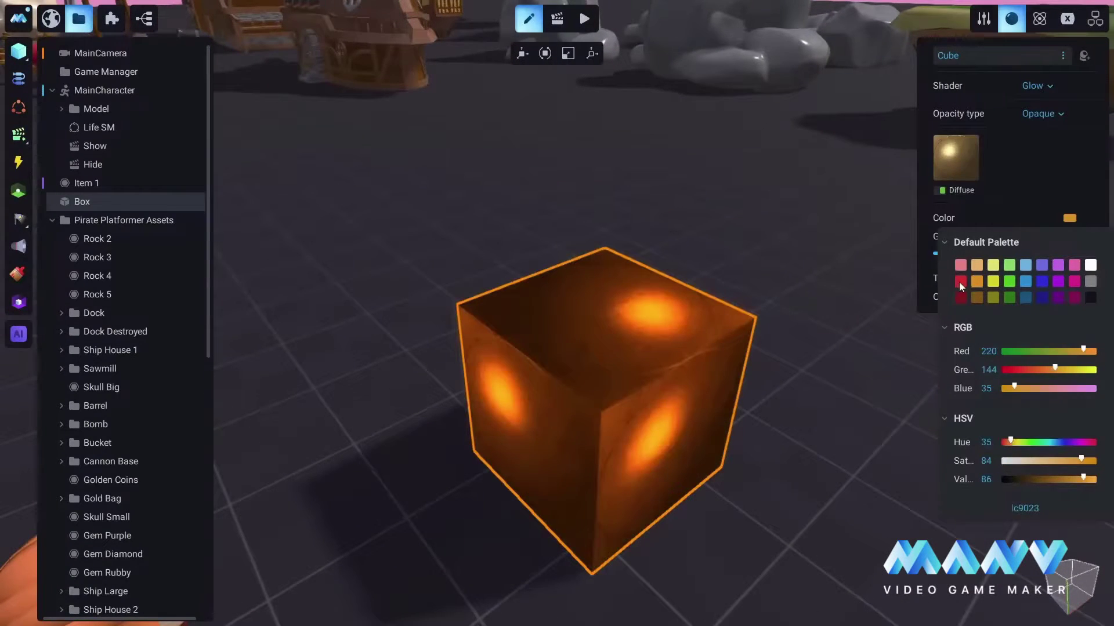
left_click(960, 282)
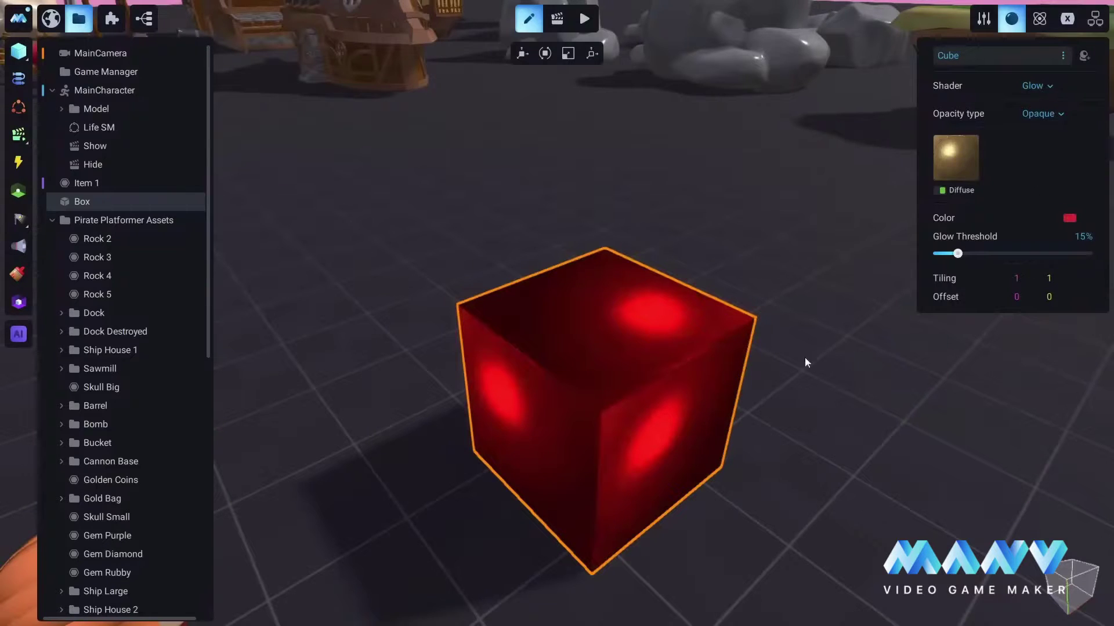
left_click(1069, 218)
left_click(1091, 265)
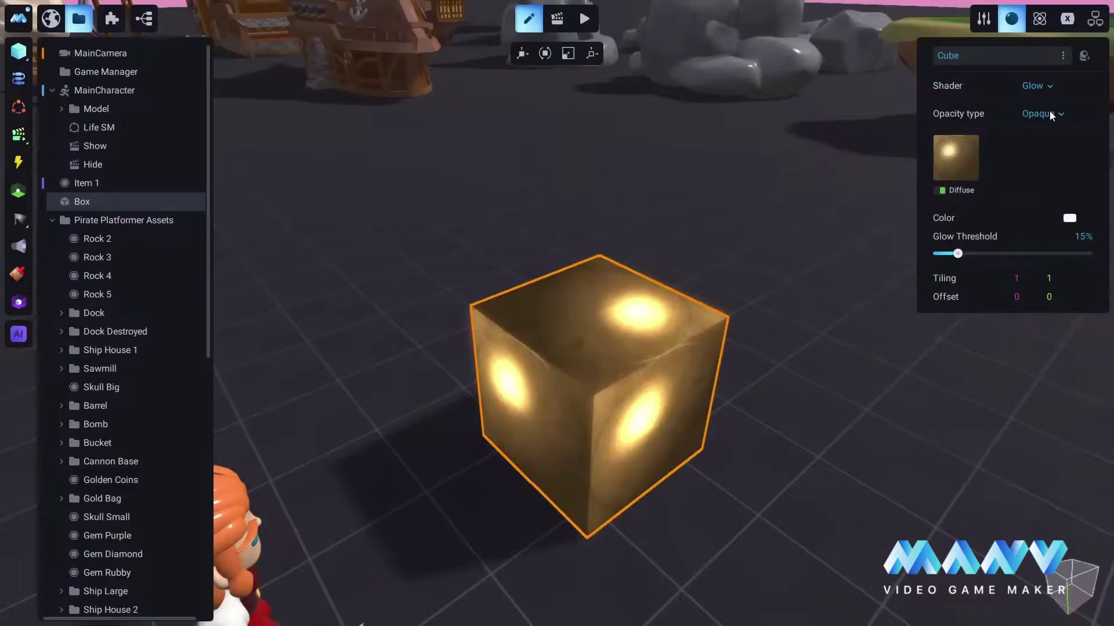
- Change the box material's shader to Basic and its opacity type to Transparent
left_click(1043, 85)
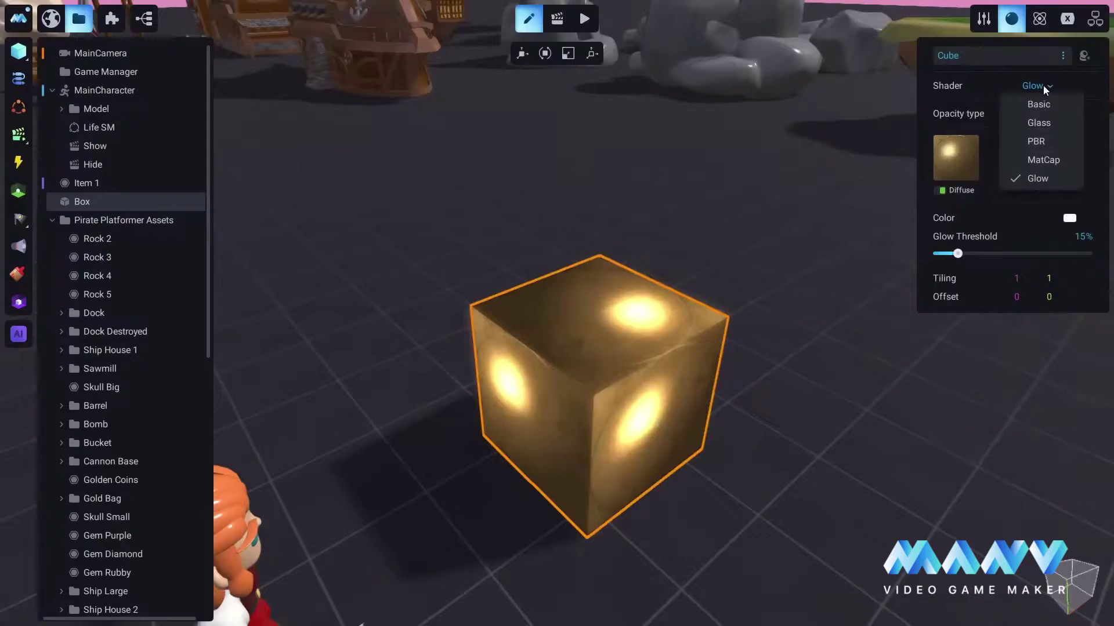
left_click(1042, 107)
left_click(1048, 116)
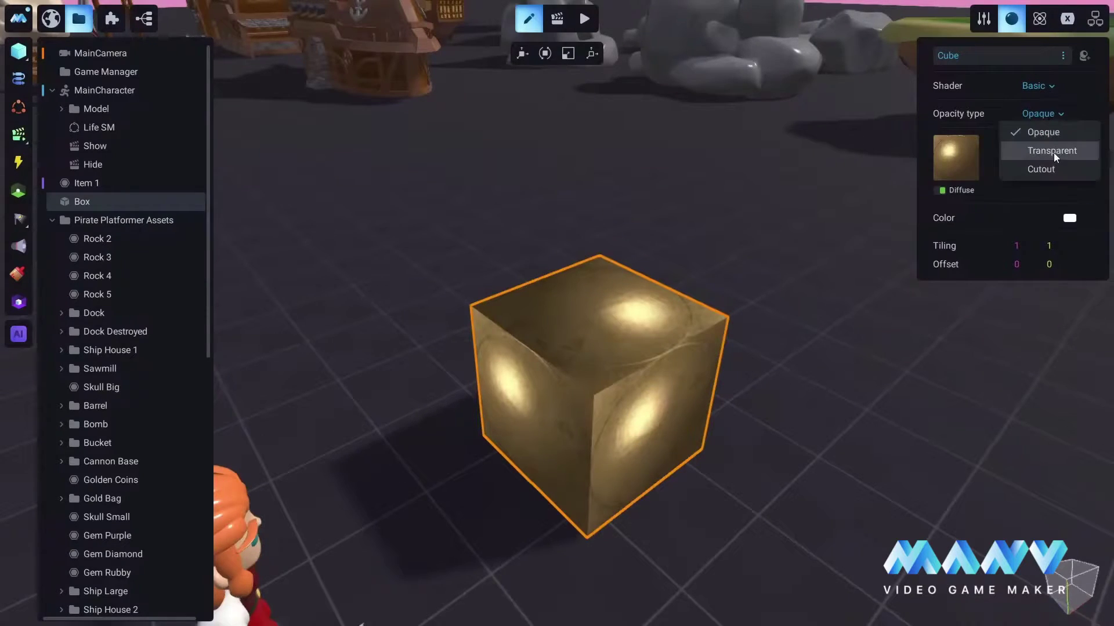
left_click(1053, 151)
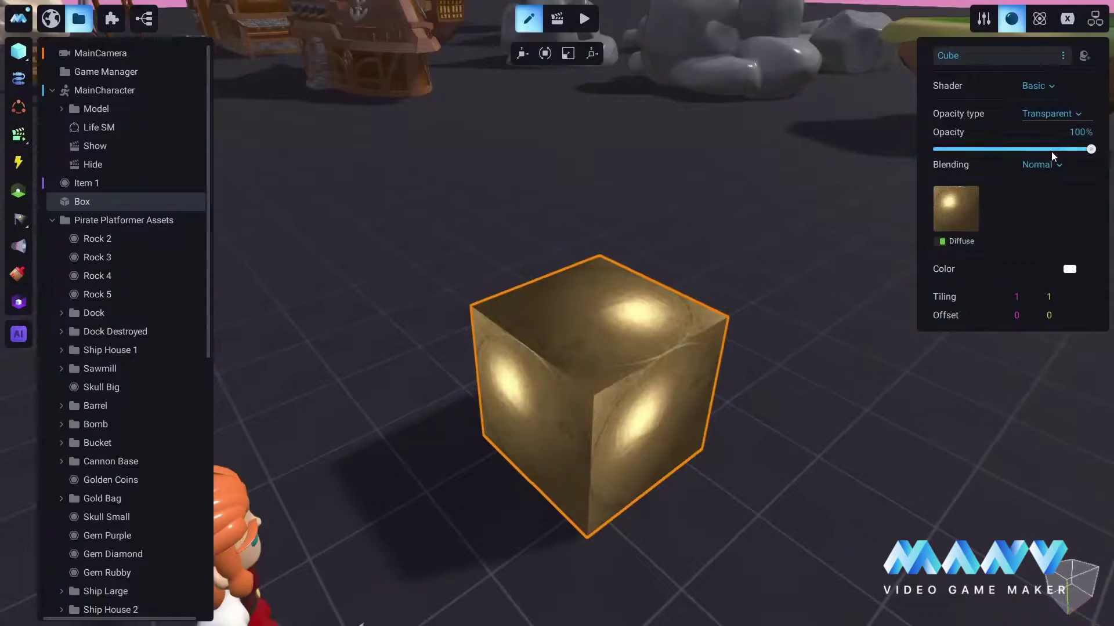
- Try 40% opacity on the transparent box and return the opacity to 100%
left_click_drag(1090, 149, 997, 149)
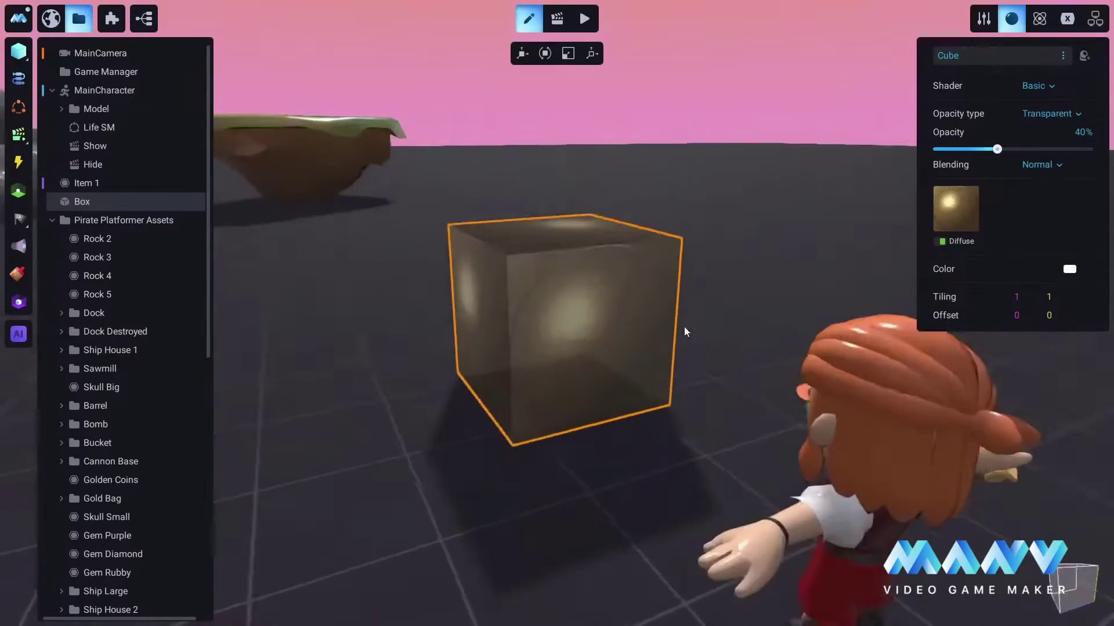
middle_click_drag(683, 326, 623, 362)
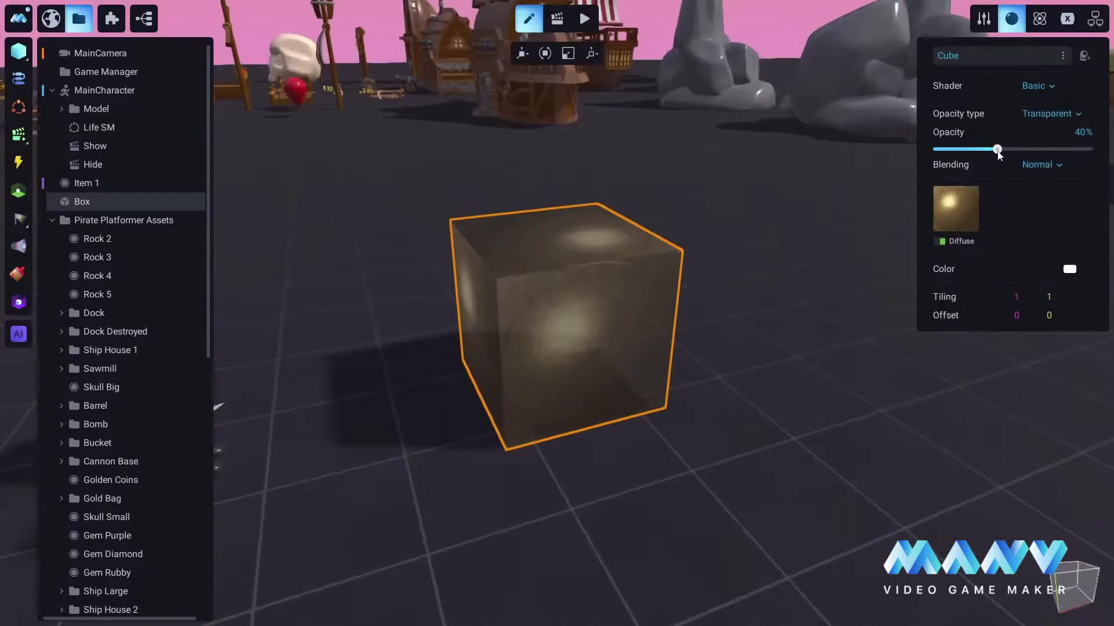
left_click_drag(999, 150, 1094, 150)
- Change the box material's shader to PBR and remove its Base texture
left_click(1044, 85)
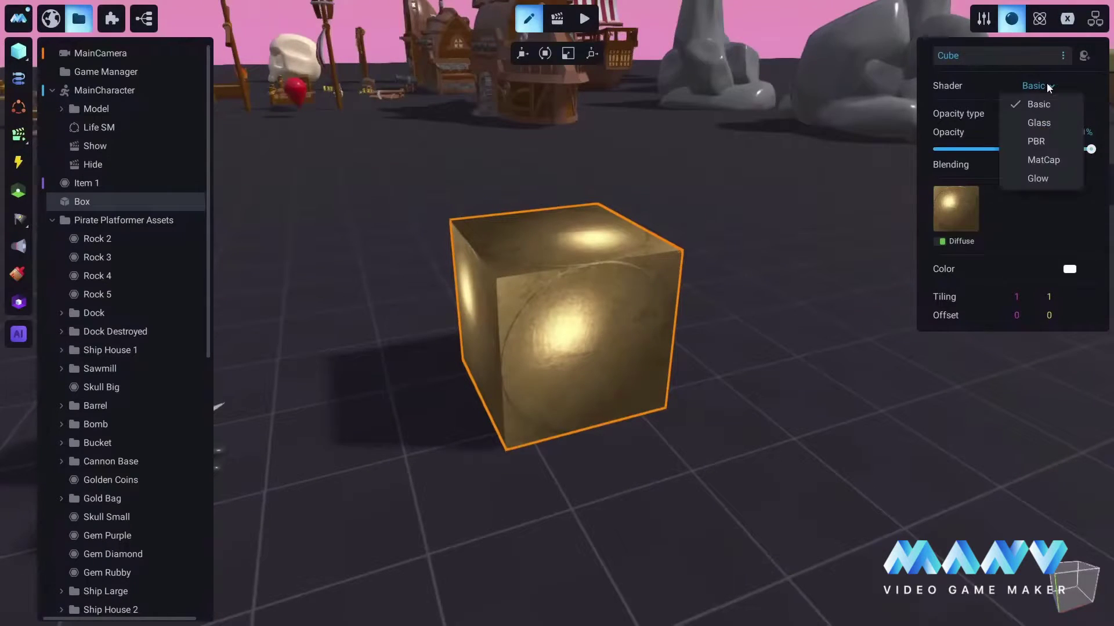
left_click(1039, 141)
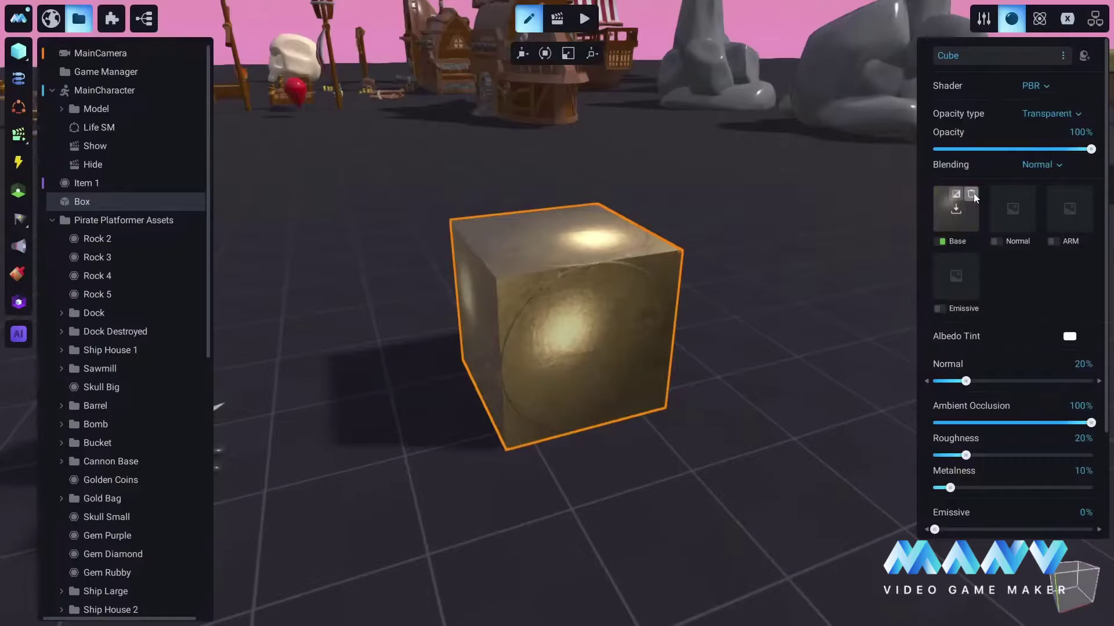
right_click_drag(600, 329, 807, 310)
- View the separate Albedo and Alpha slots of the PBR material's Base map and close them without applying
mouse_move(959, 218)
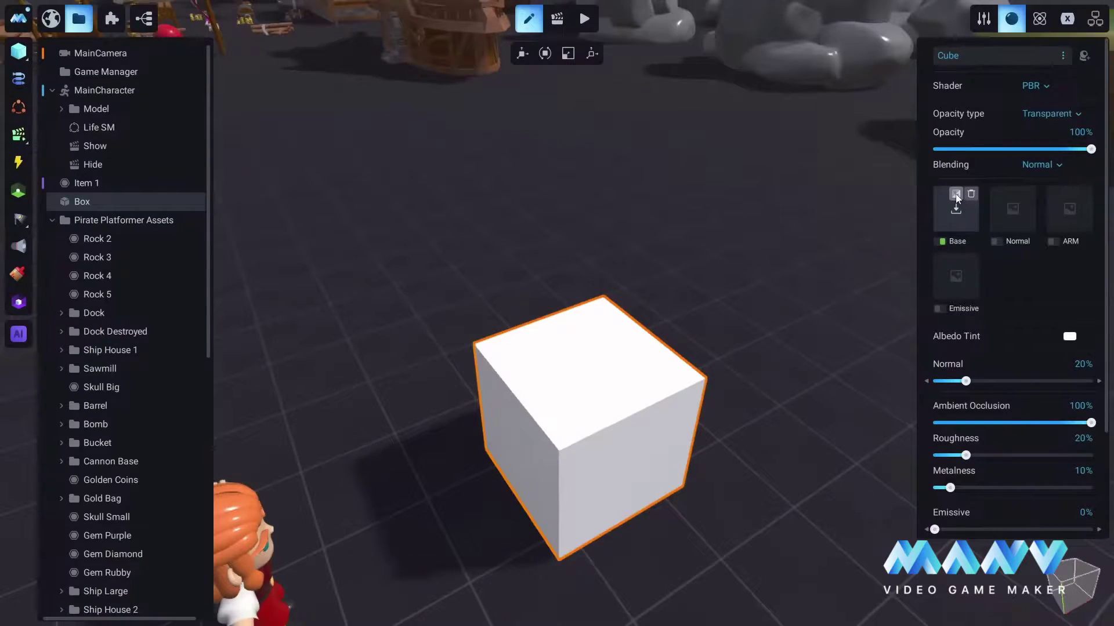
left_click(956, 196)
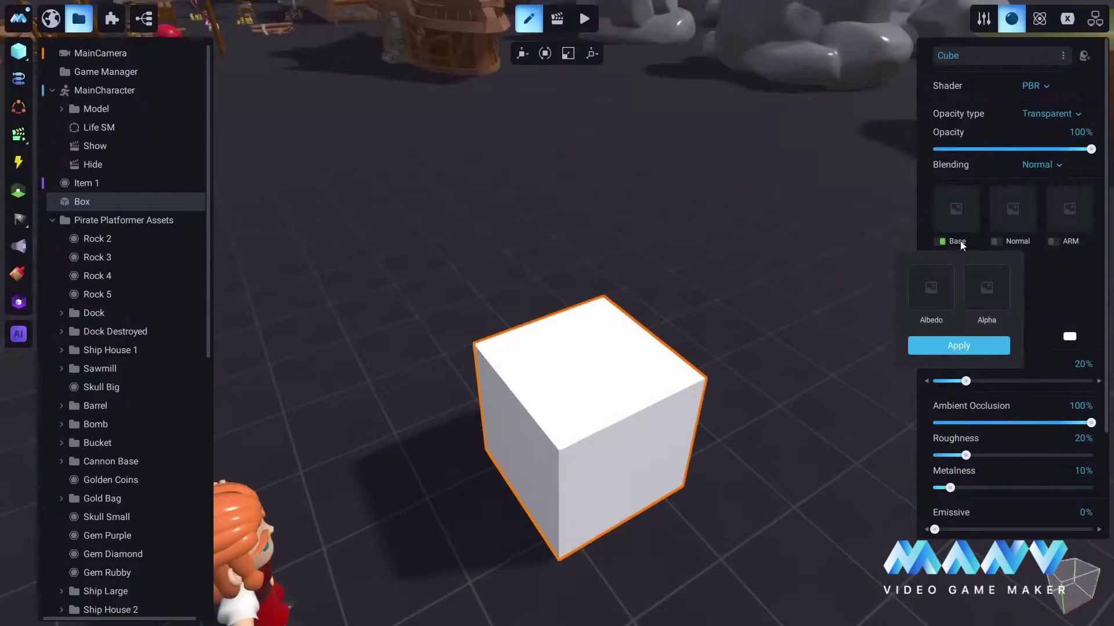
left_click(955, 211)
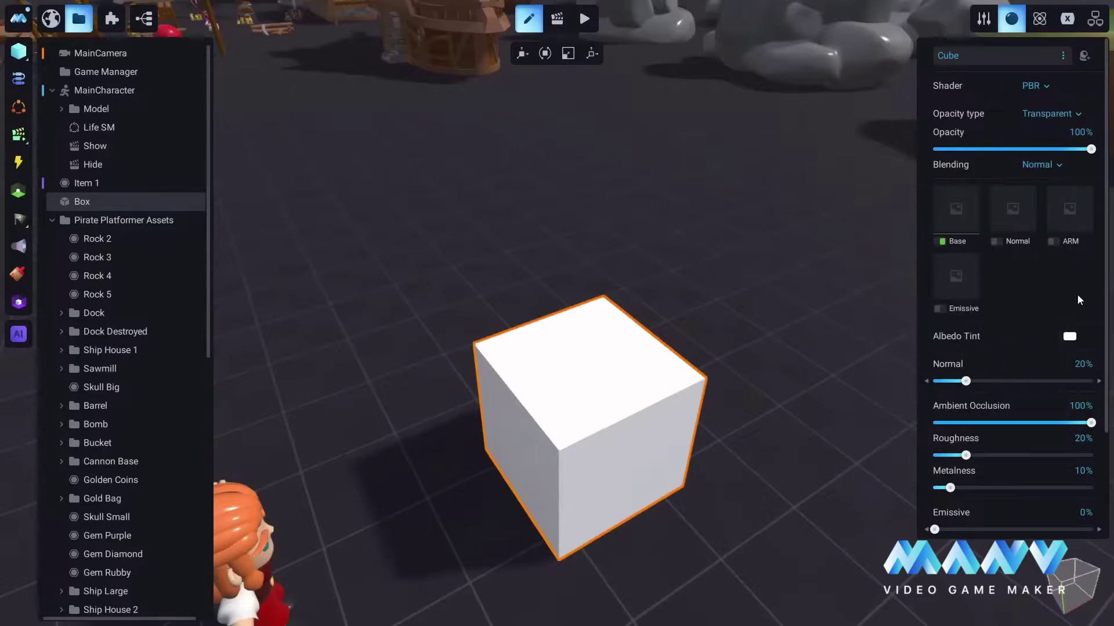
- Import Drone_Base_color512.png as the Base texture of the box's PBR material
left_click(956, 213)
left_click(930, 200)
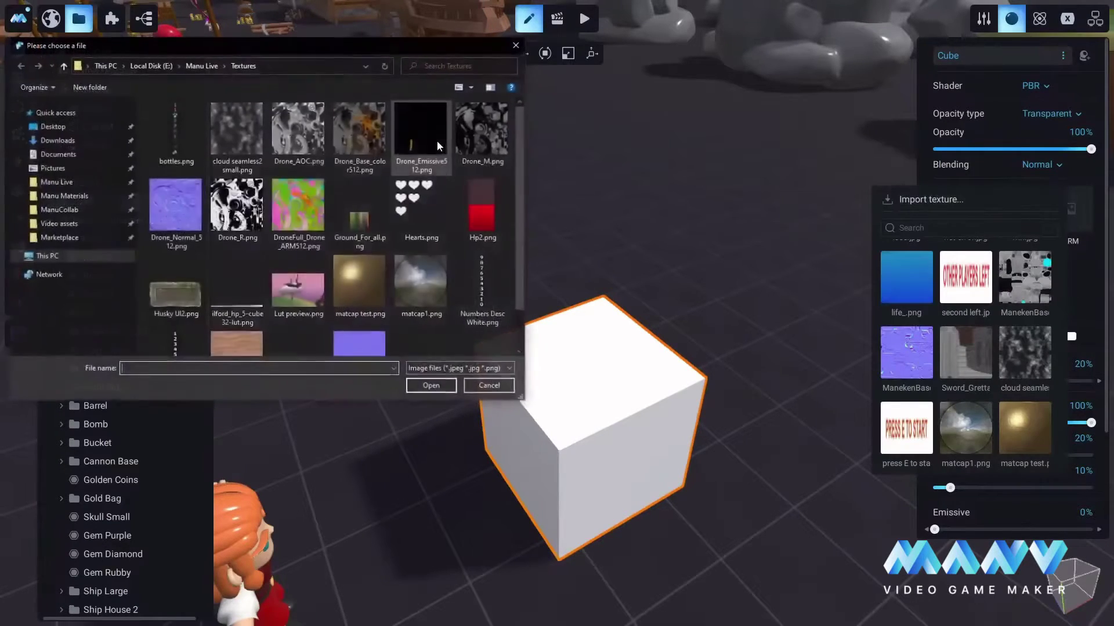
left_click(359, 131)
left_click(430, 385)
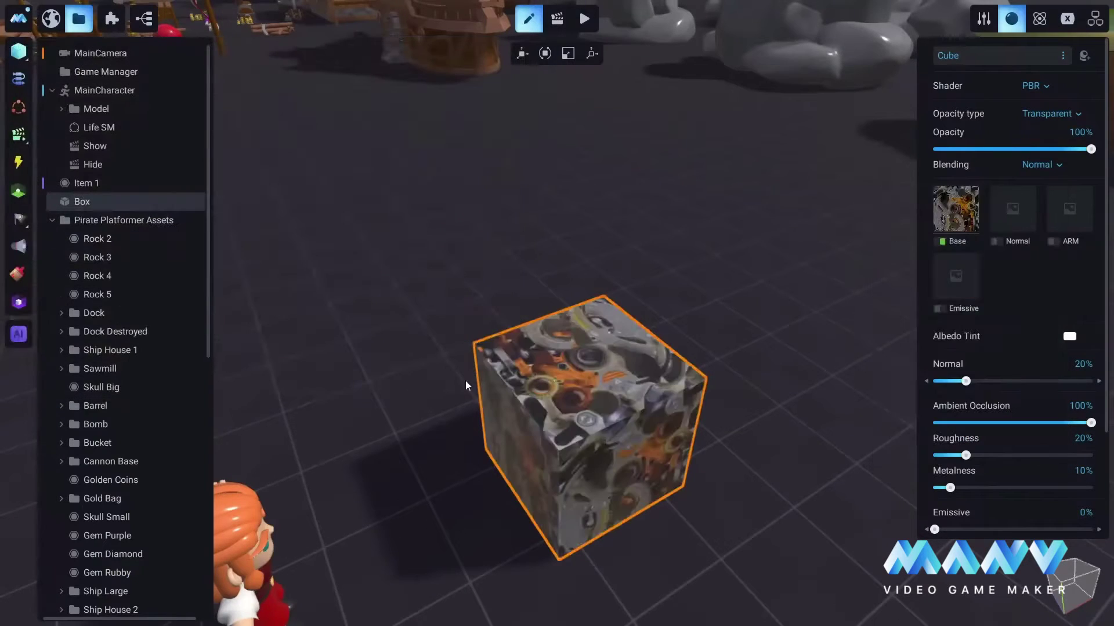
- Set the opacity type of the box's PBR material to Opaque
right_click_drag(465, 381, 629, 320)
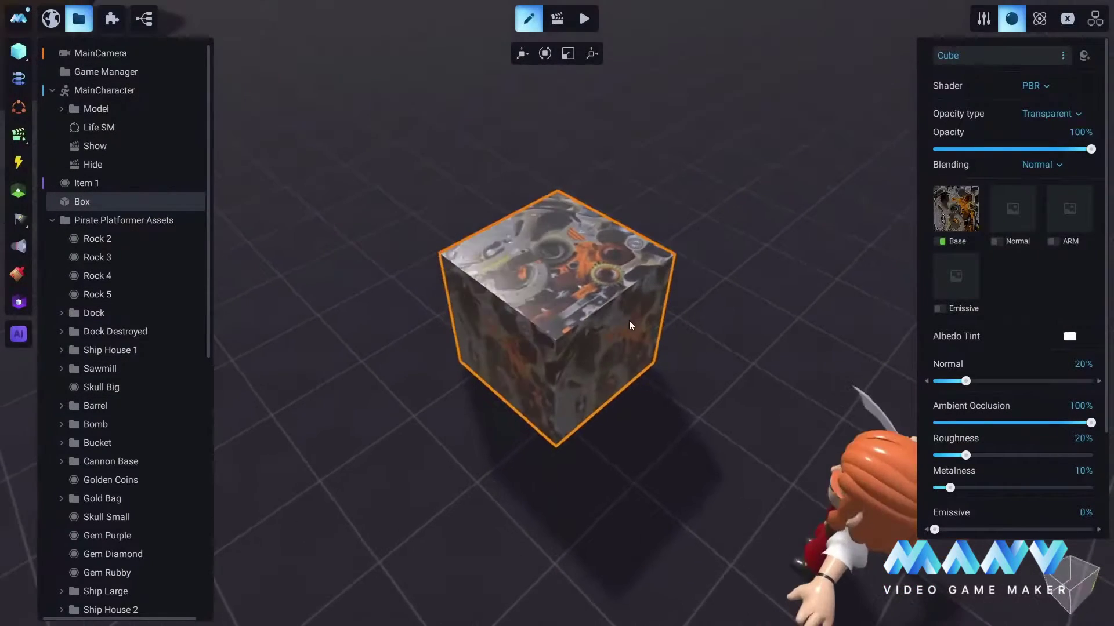
scroll(632, 324, "up", 5)
right_click_drag(590, 410, 551, 328)
left_click(1036, 113)
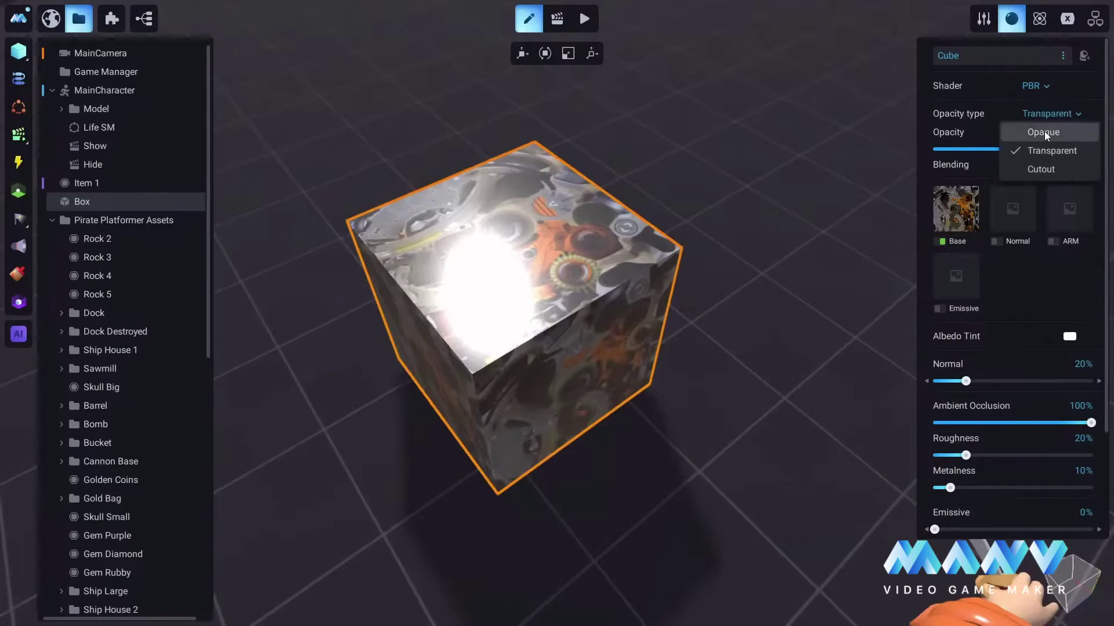
left_click(1044, 131)
- Import Drone_Normal_512.png as the Normal map of the box's PBR material
left_click(1009, 161)
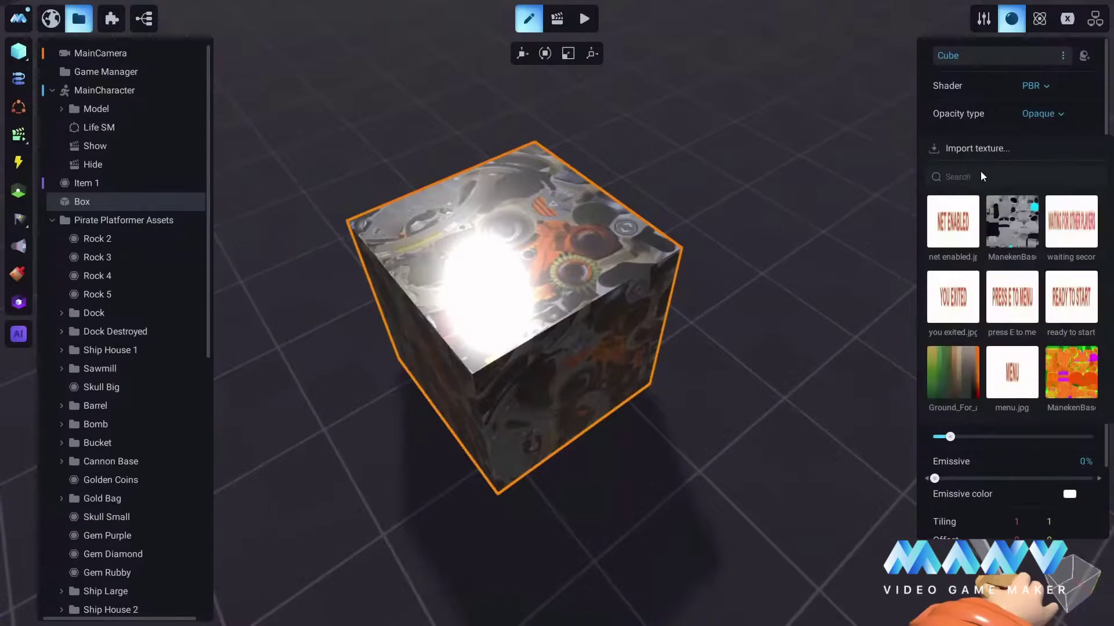
left_click(1094, 100)
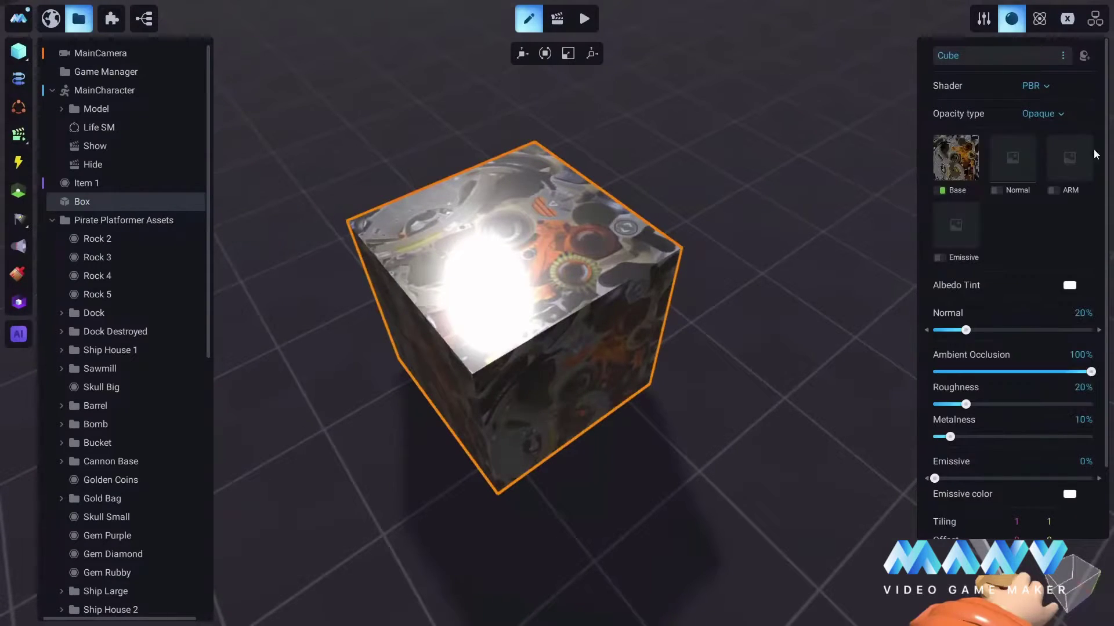
left_click(1014, 158)
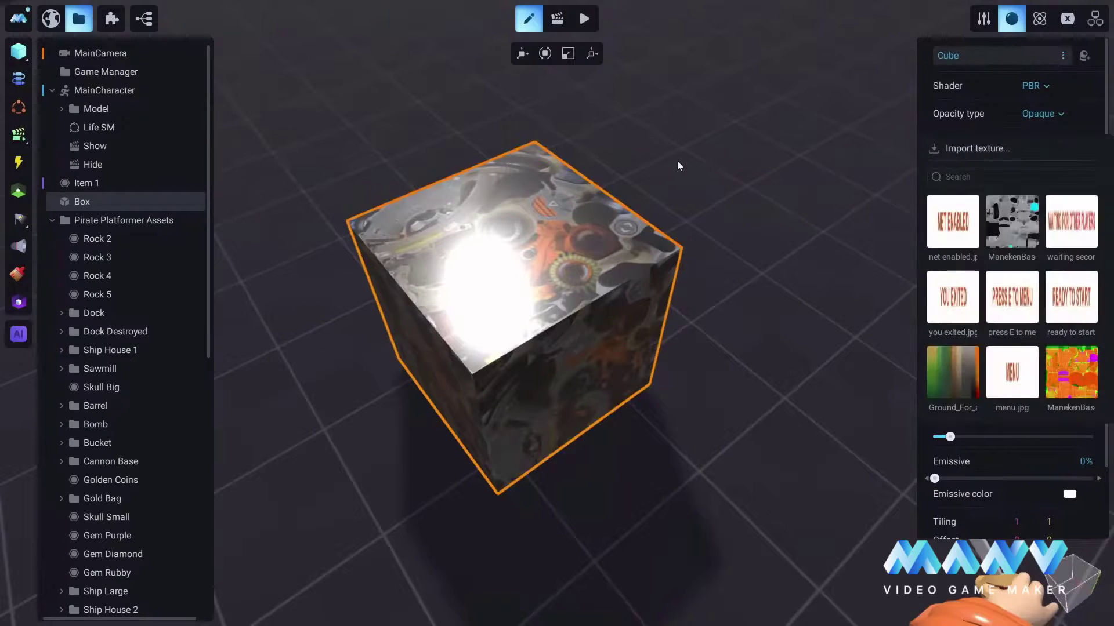
left_click(980, 148)
left_click(172, 198)
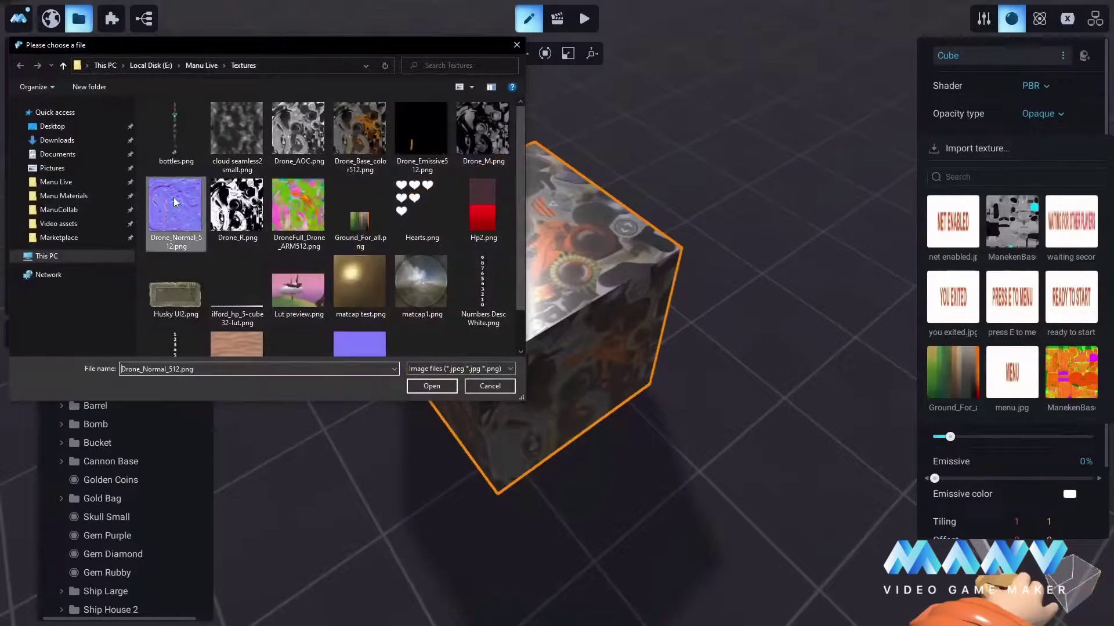
left_click(432, 386)
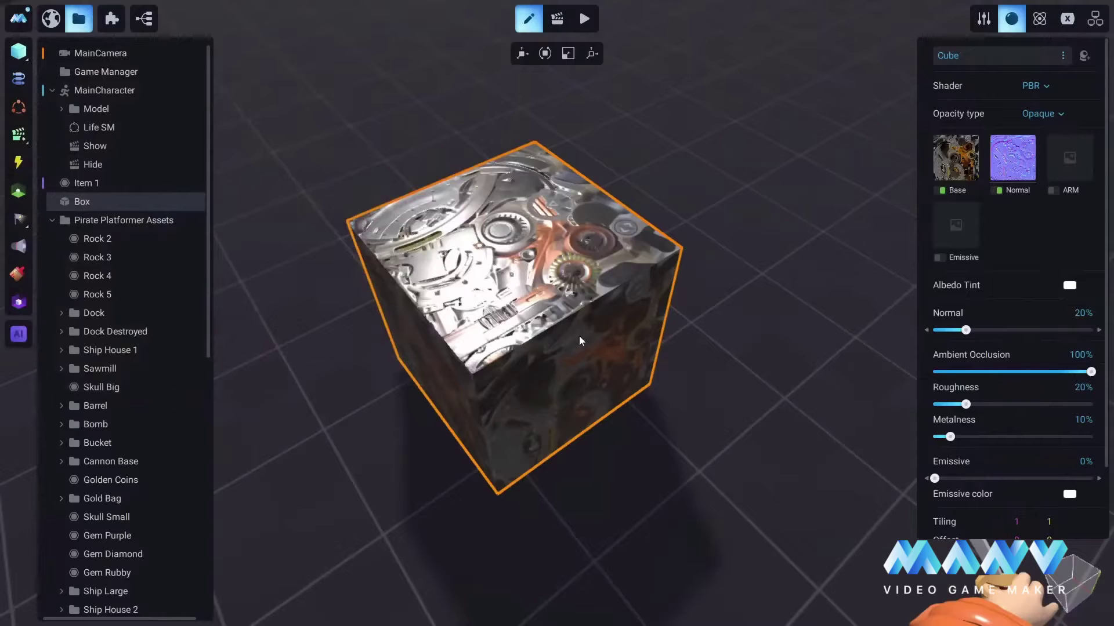
- Set the Normal strength of the box's material to 100% and inspect the relief on its top face
middle_click_drag(579, 336, 539, 268)
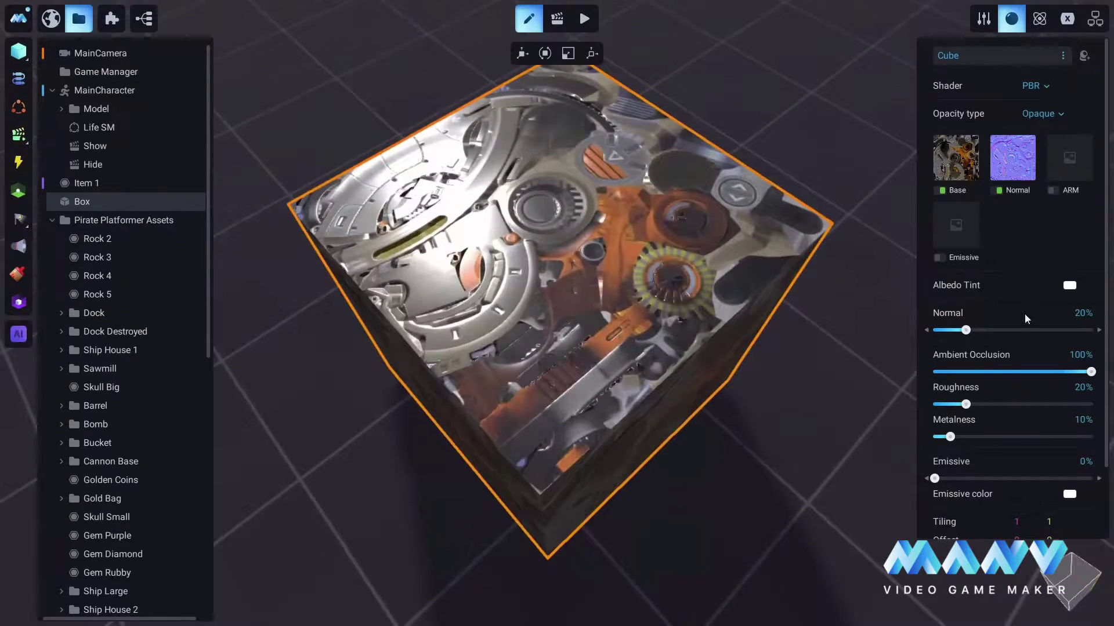
left_click_drag(965, 330, 1091, 330)
middle_click_drag(763, 361, 878, 246)
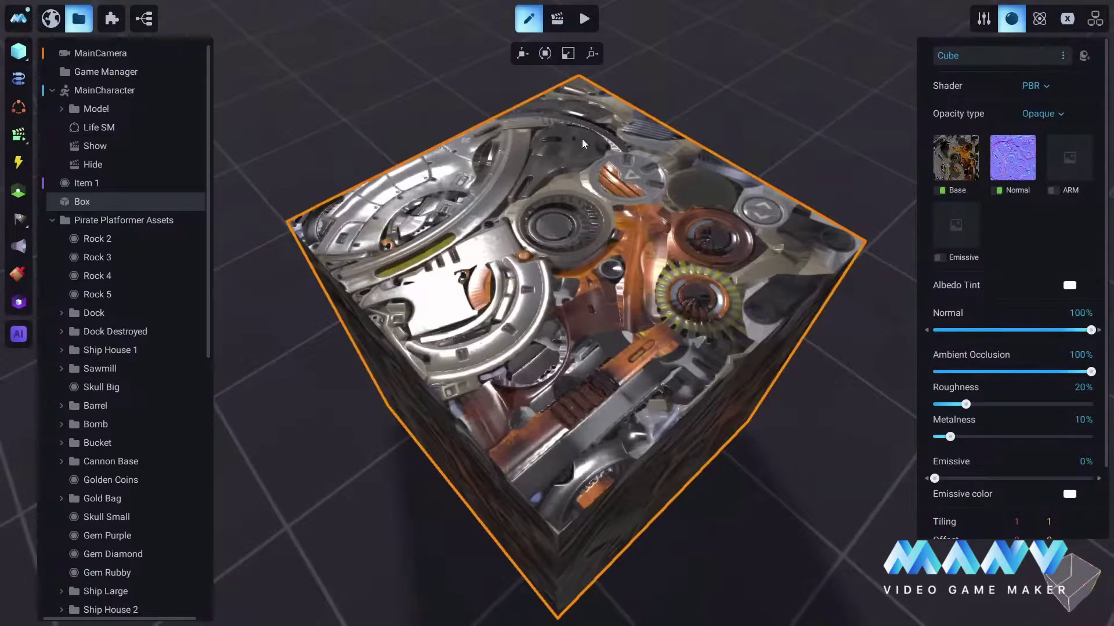
- Open the separate channel slots of the ARM map and import Drone_AOC.png as the AOC texture
mouse_move(1079, 163)
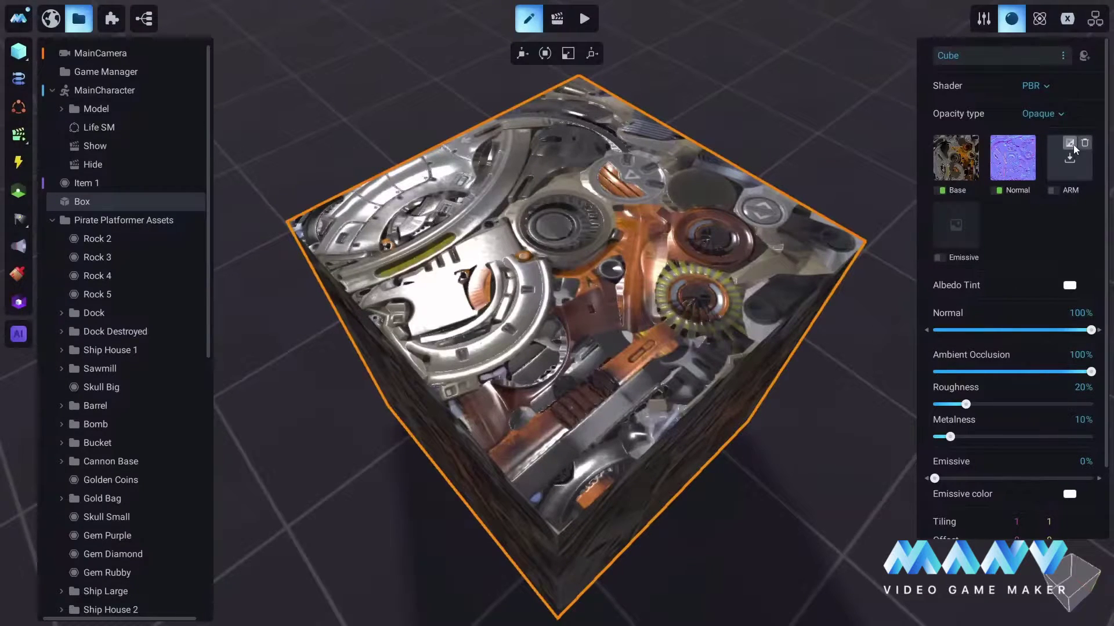
left_click(1069, 143)
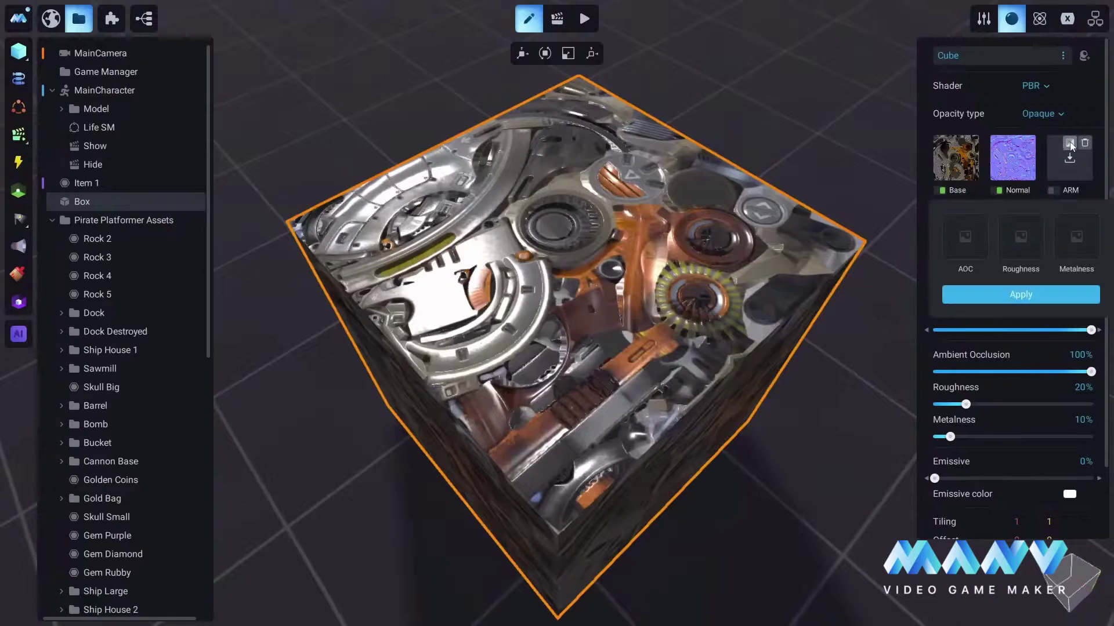
mouse_move(981, 237)
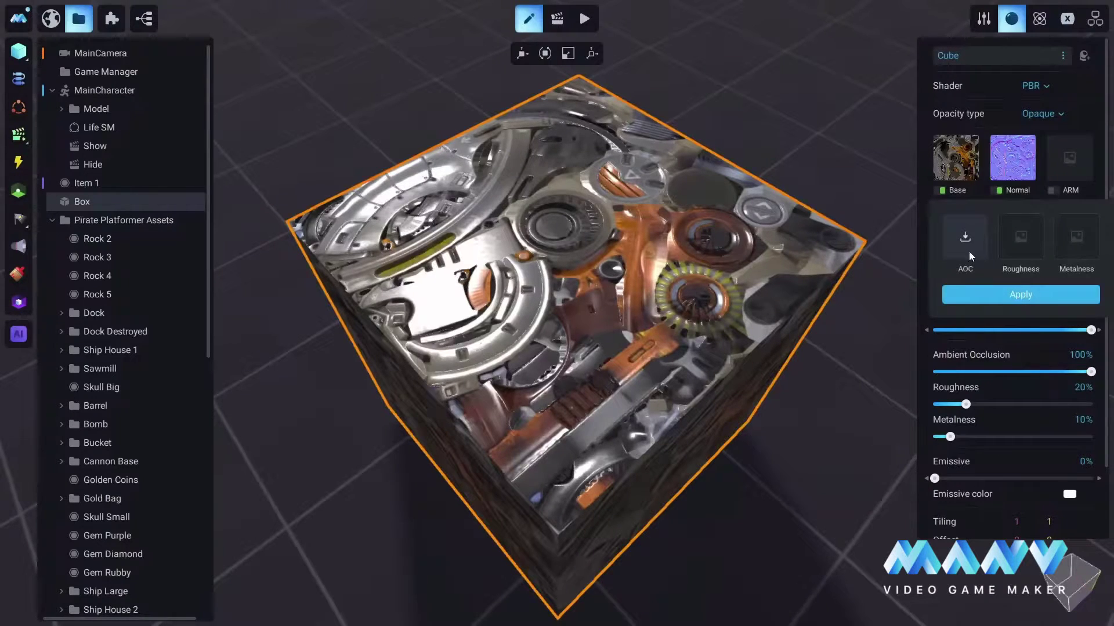
left_click(966, 241)
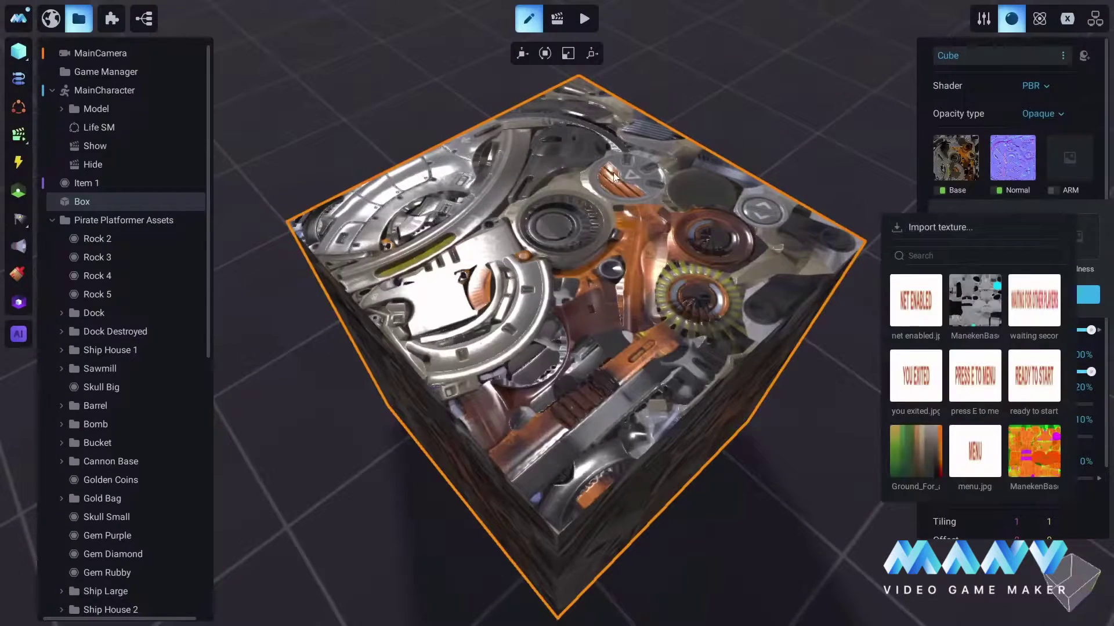
left_click(941, 226)
left_click(298, 132)
left_click(432, 386)
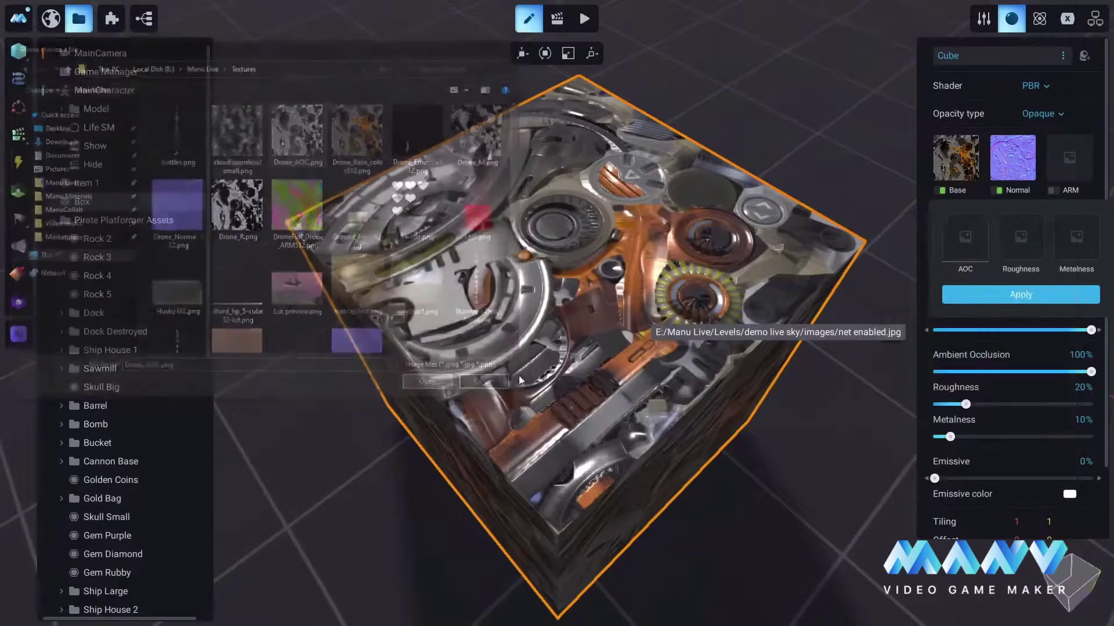
- Import Drone_R.png as the Roughness texture of the ARM map
left_click(1013, 243)
left_click(1027, 226)
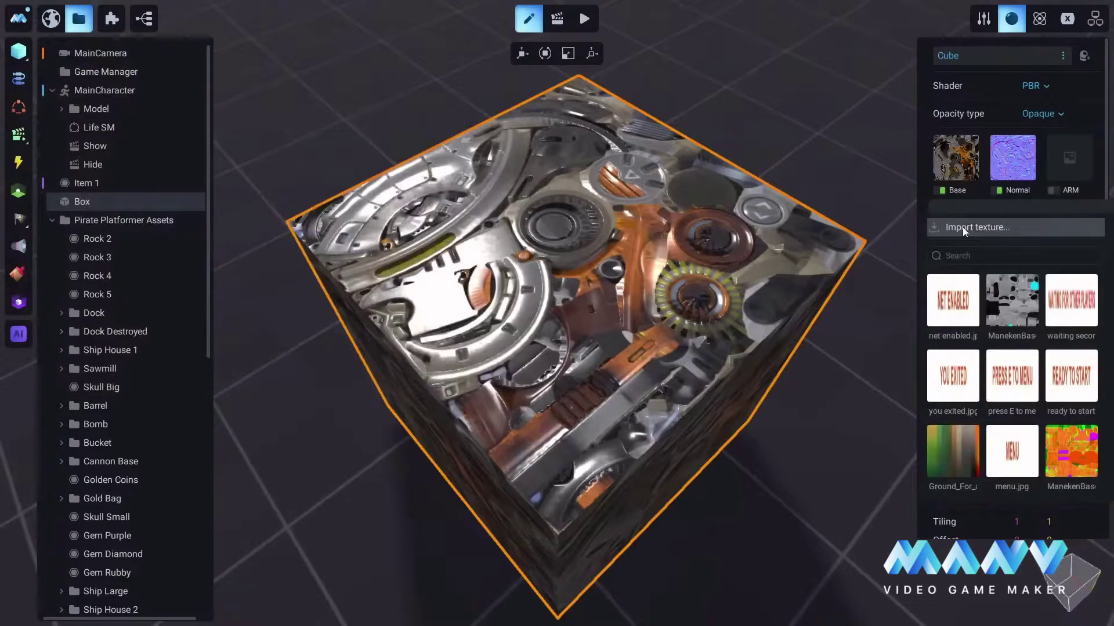
left_click(236, 205)
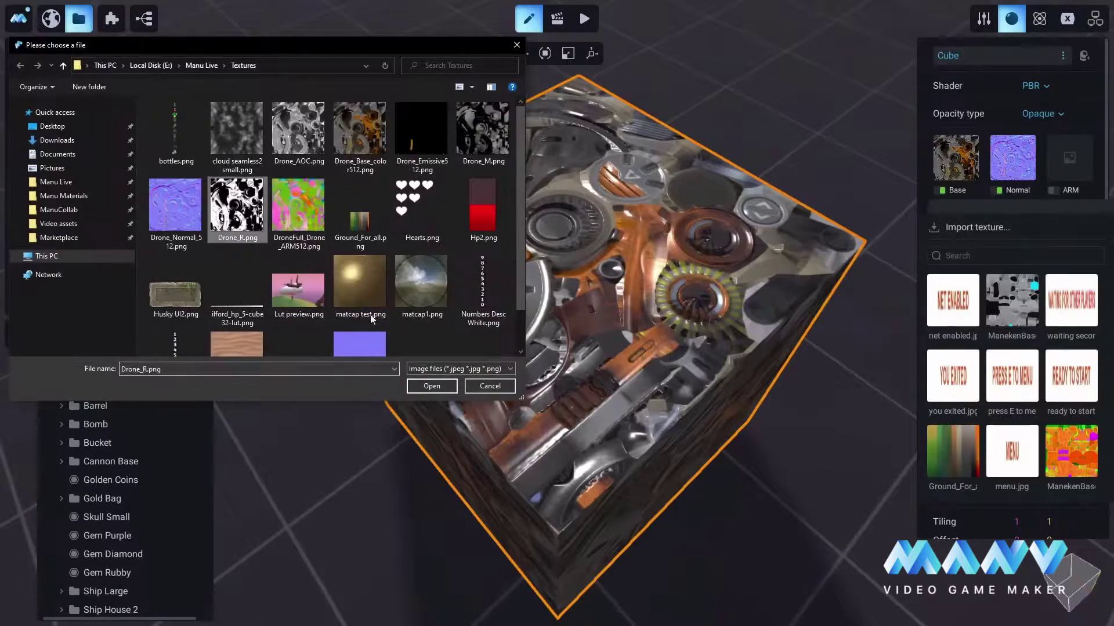
left_click(432, 386)
- Import Drone_M.png as the Metalness texture and apply the combined ARM map to the box's material
left_click(1077, 236)
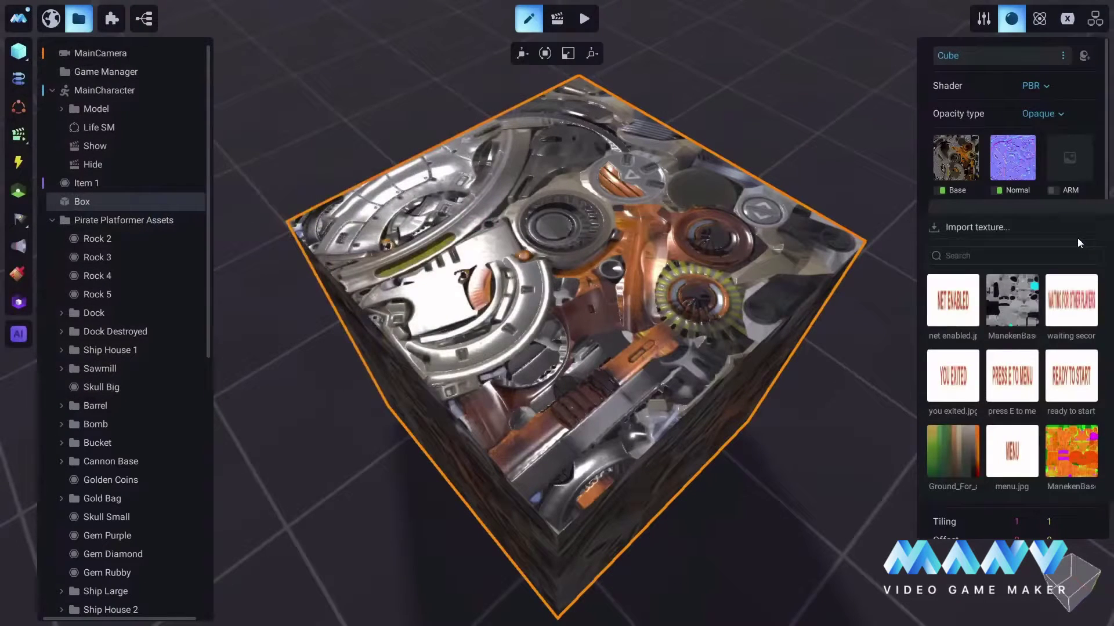
left_click(977, 227)
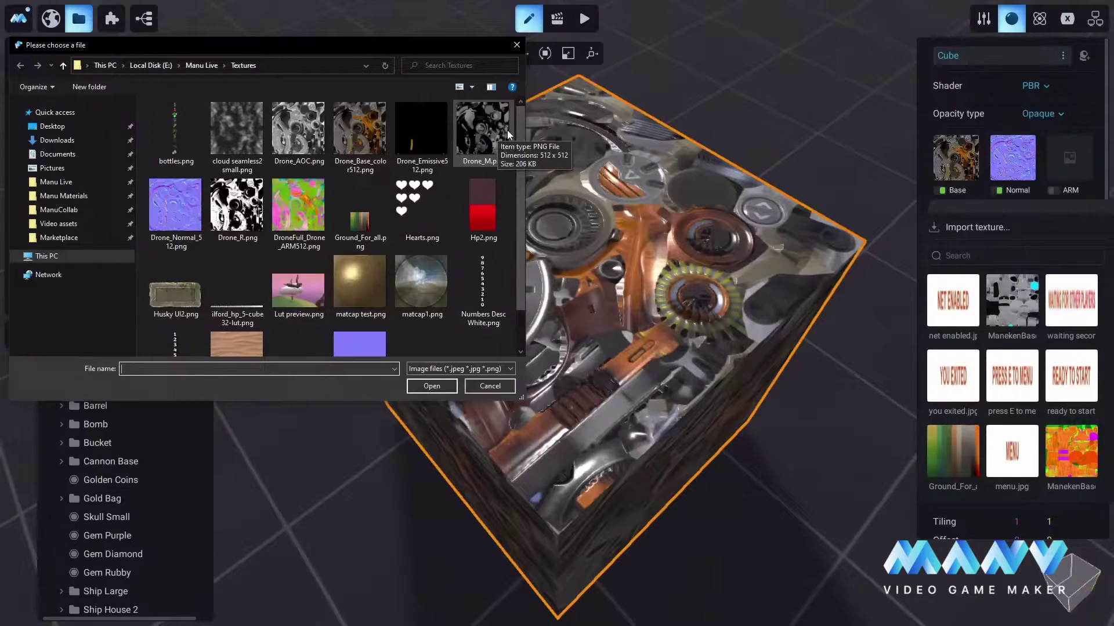
left_click(488, 132)
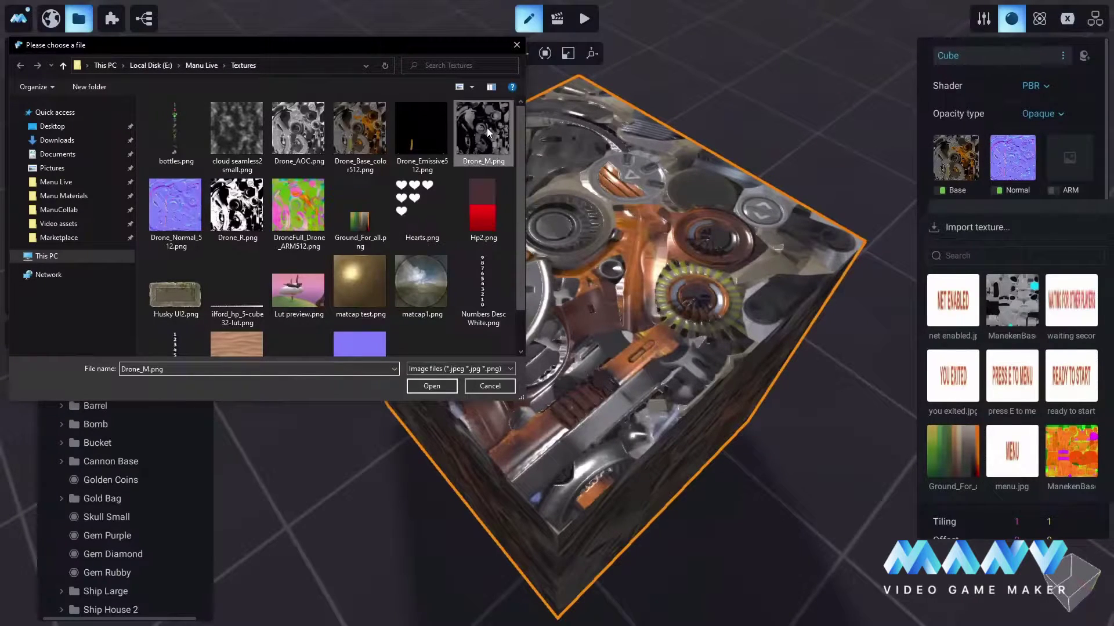
left_click(431, 384)
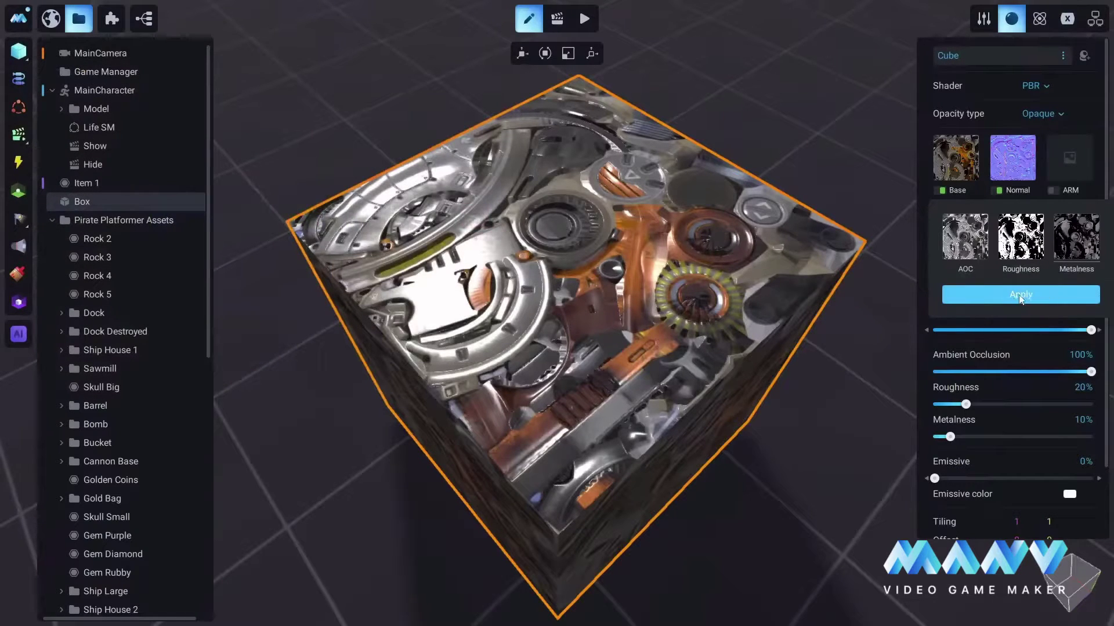
left_click(1021, 294)
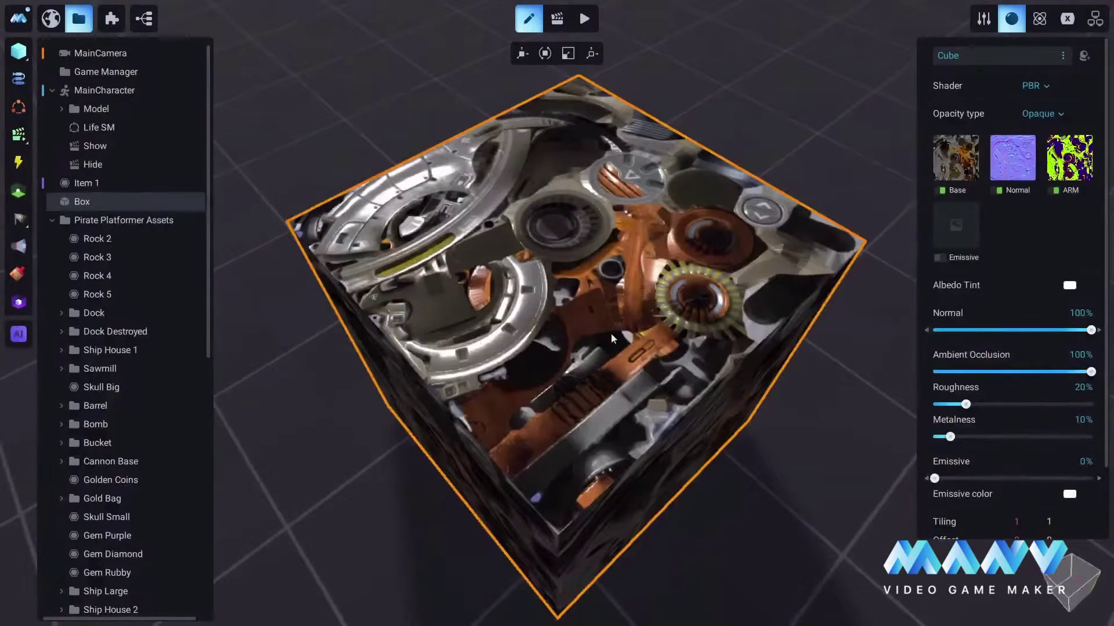
- Set the box material's Roughness to 35% and its Metalness to 15%
left_click_drag(610, 333, 693, 308)
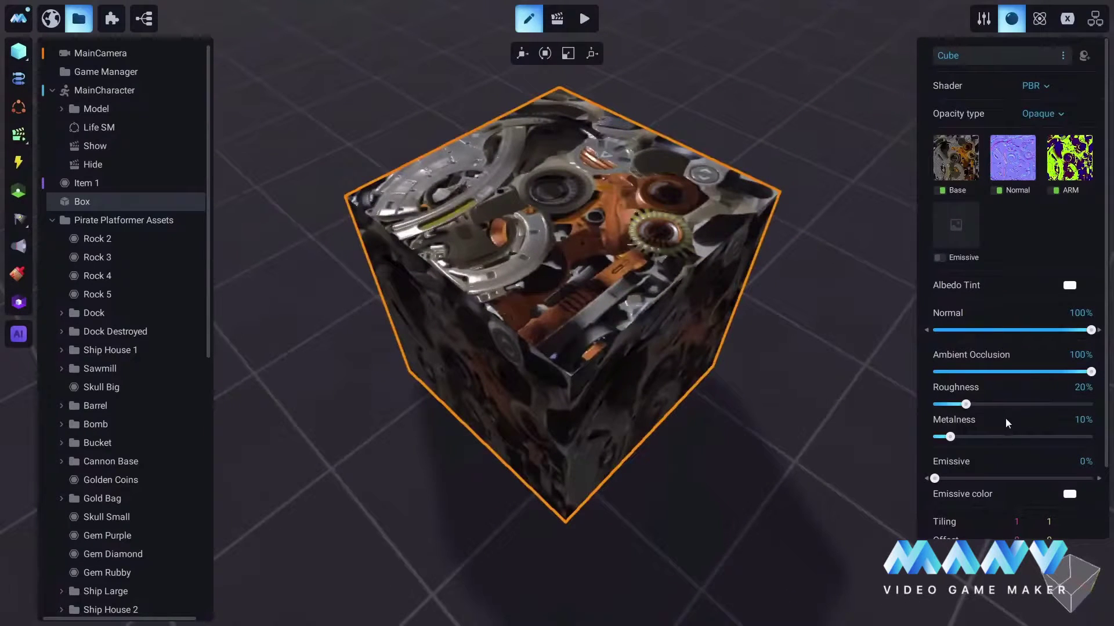
left_click(1018, 404)
left_click(989, 406)
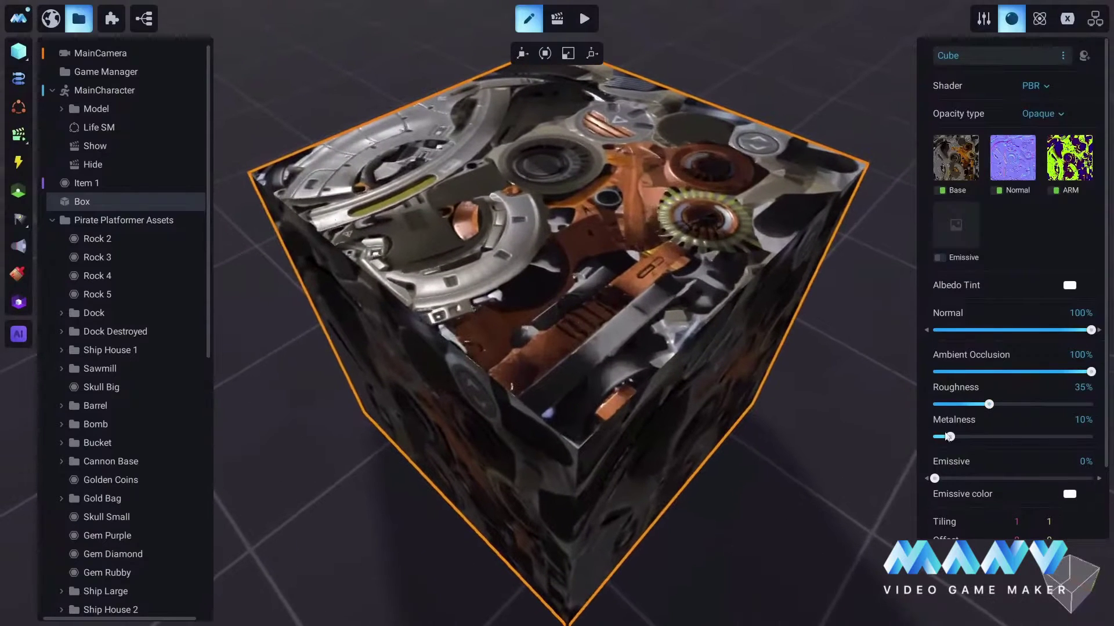
mouse_move(950, 437)
left_mouse_down()
mouse_move(1076, 436)
mouse_move(935, 436)
mouse_move(958, 436)
left_mouse_up()
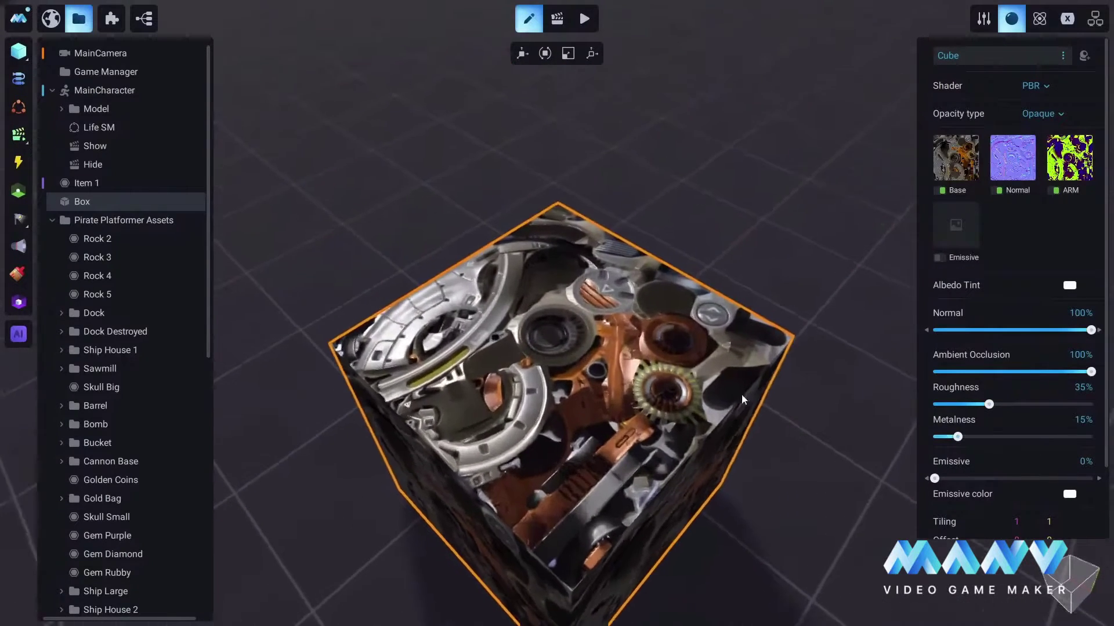
- Import Drone_Emissive512.png as the Emissive texture of the box's PBR material
left_click(956, 223)
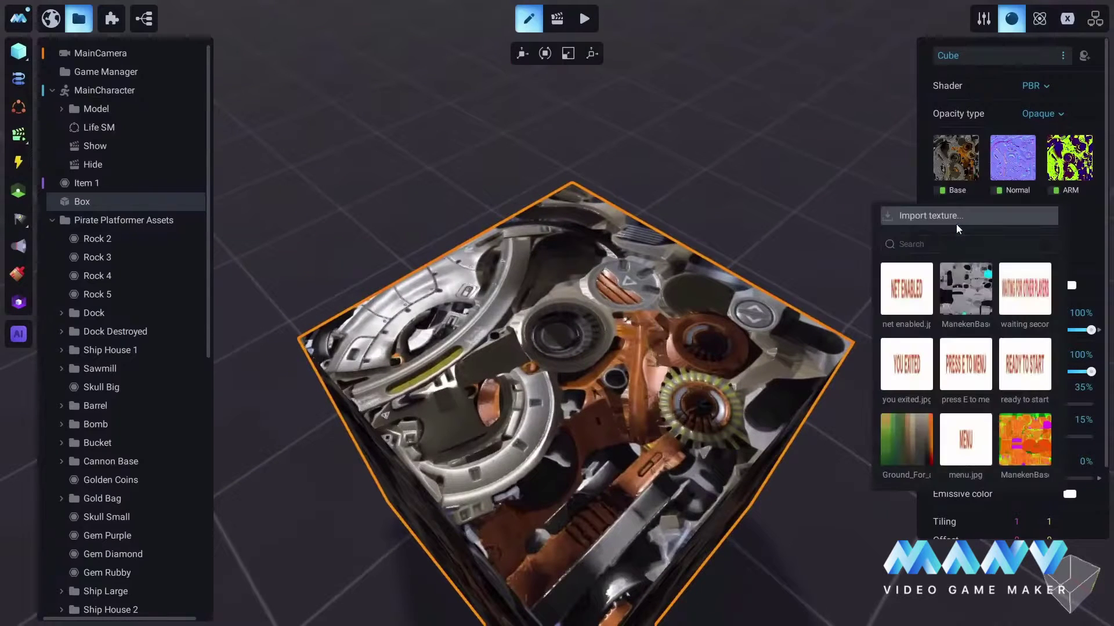
left_click(938, 221)
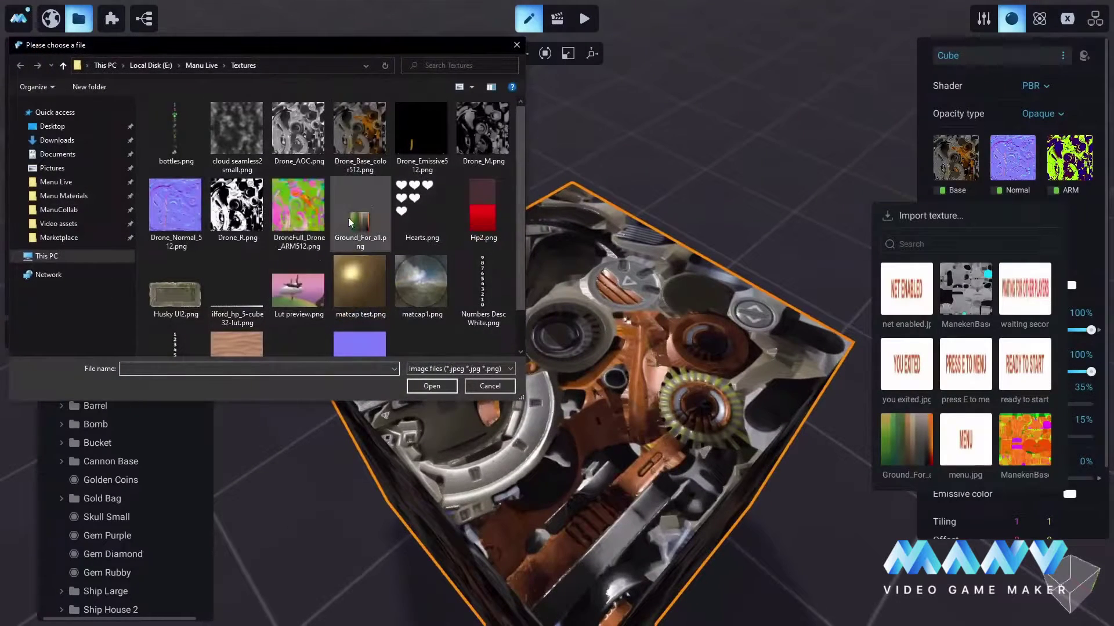
left_click(423, 143)
left_click(431, 386)
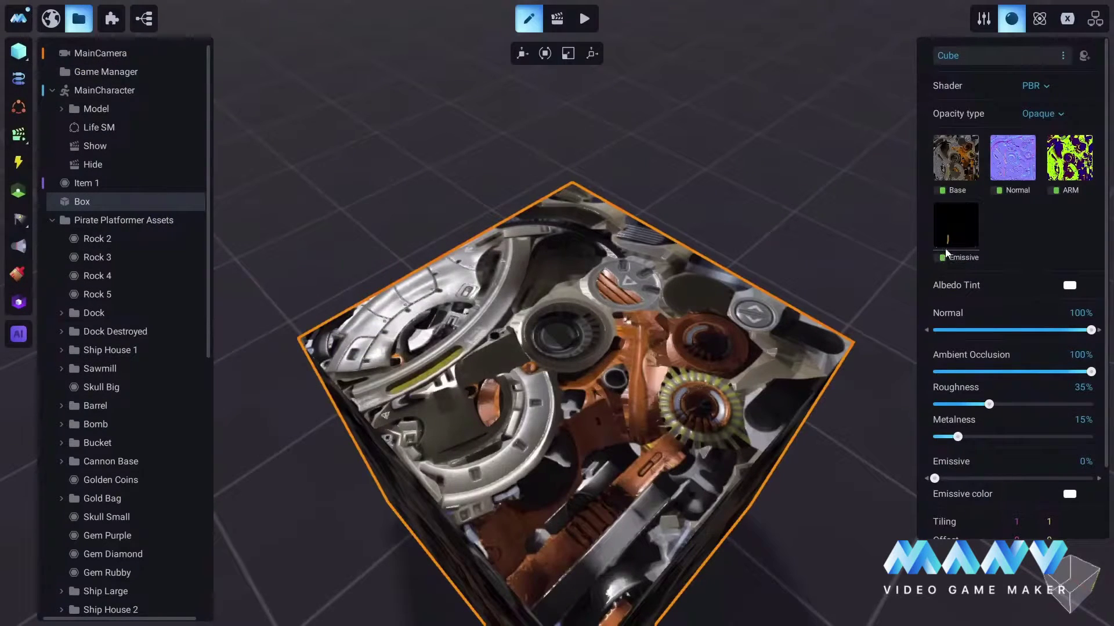
- Set the Emissive strength of the box's material to 10%
mouse_move(949, 247)
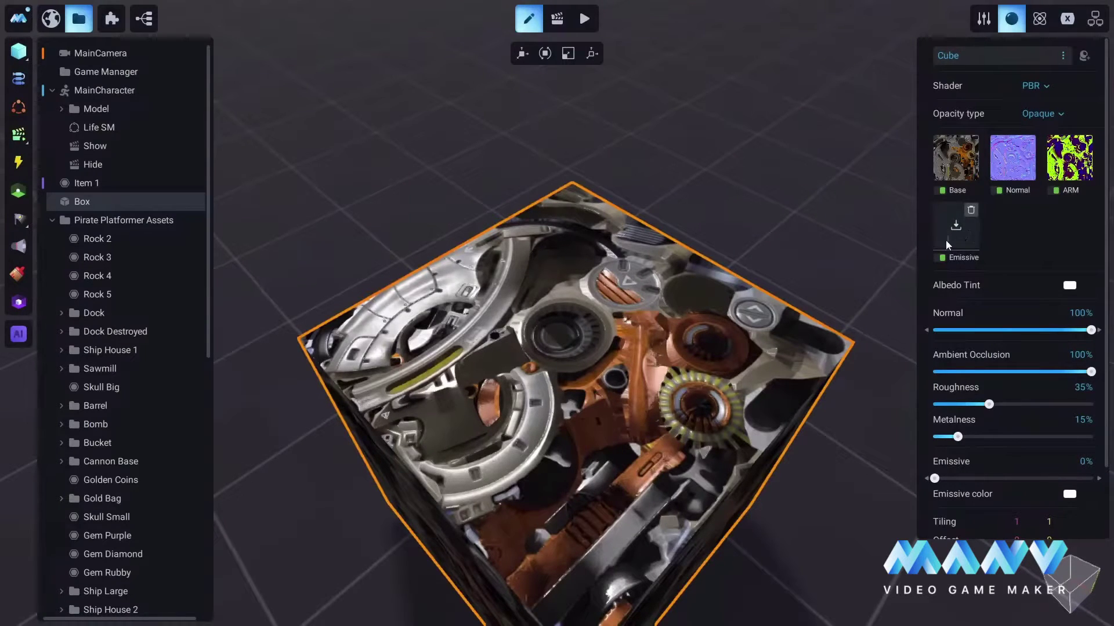
left_click_drag(610, 434, 660, 413)
middle_click_drag(631, 414, 905, 366)
middle_click_drag(568, 382, 657, 354)
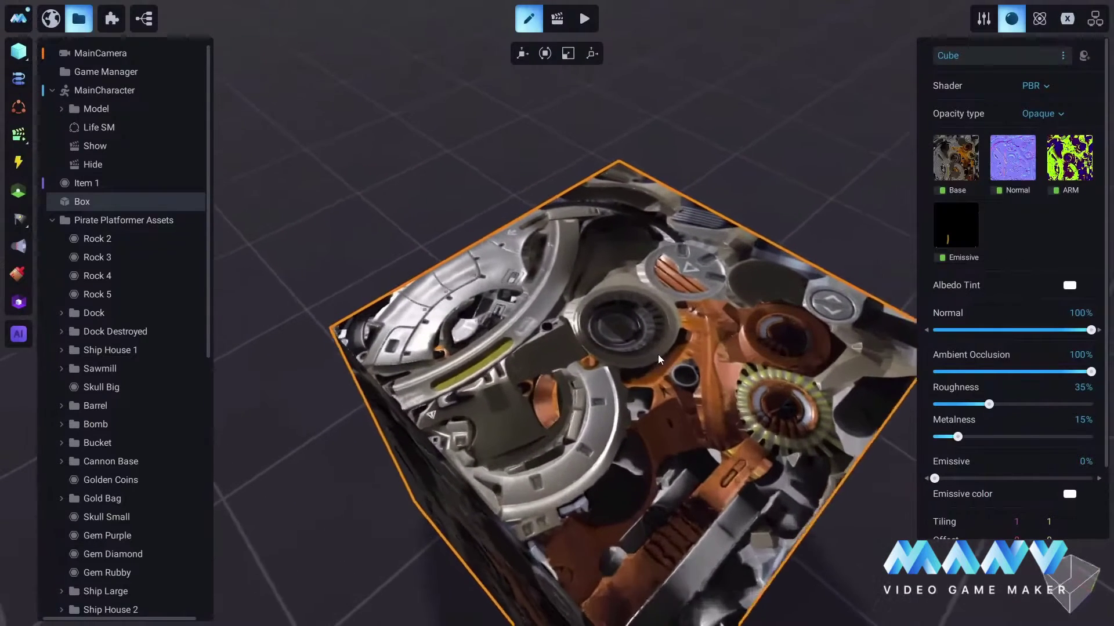
scroll(1022, 329, "down", 2)
scroll(1022, 329, "down", 1)
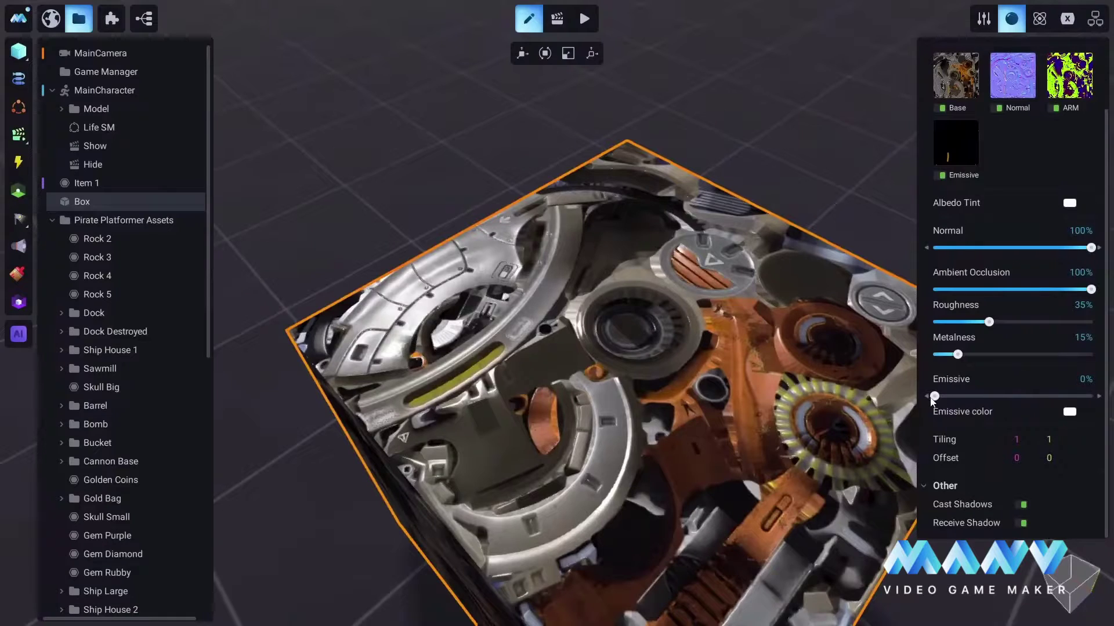
mouse_move(935, 398)
left_mouse_down()
mouse_move(1104, 404)
mouse_move(939, 411)
mouse_move(952, 408)
left_mouse_up()
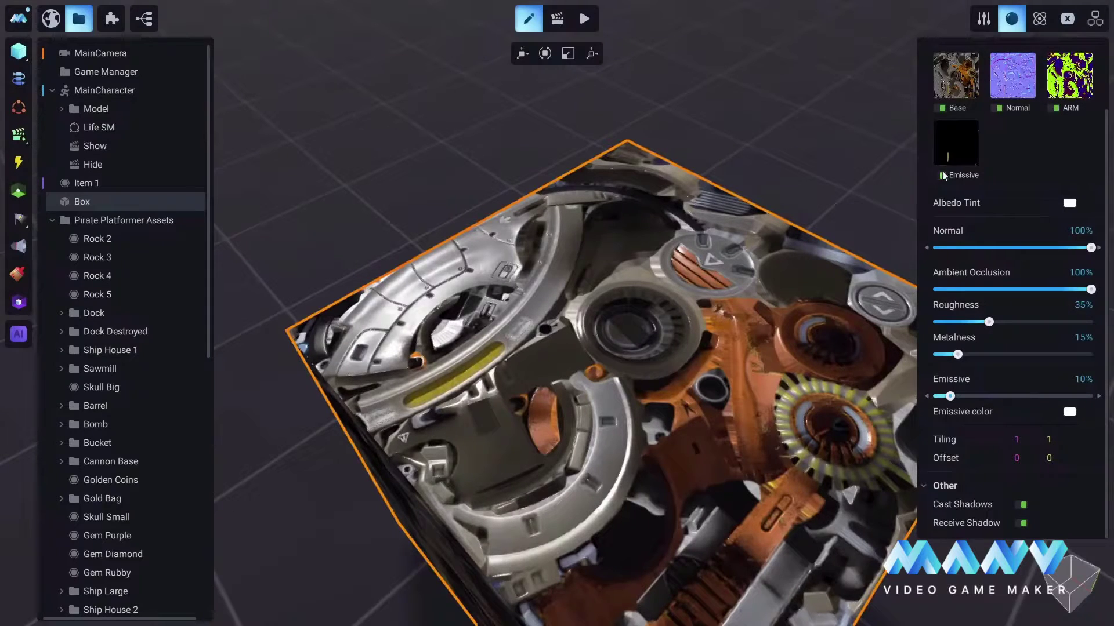
- Change the Emissive color to red from the default palette and raise the Emissive strength slightly
mouse_move(970, 172)
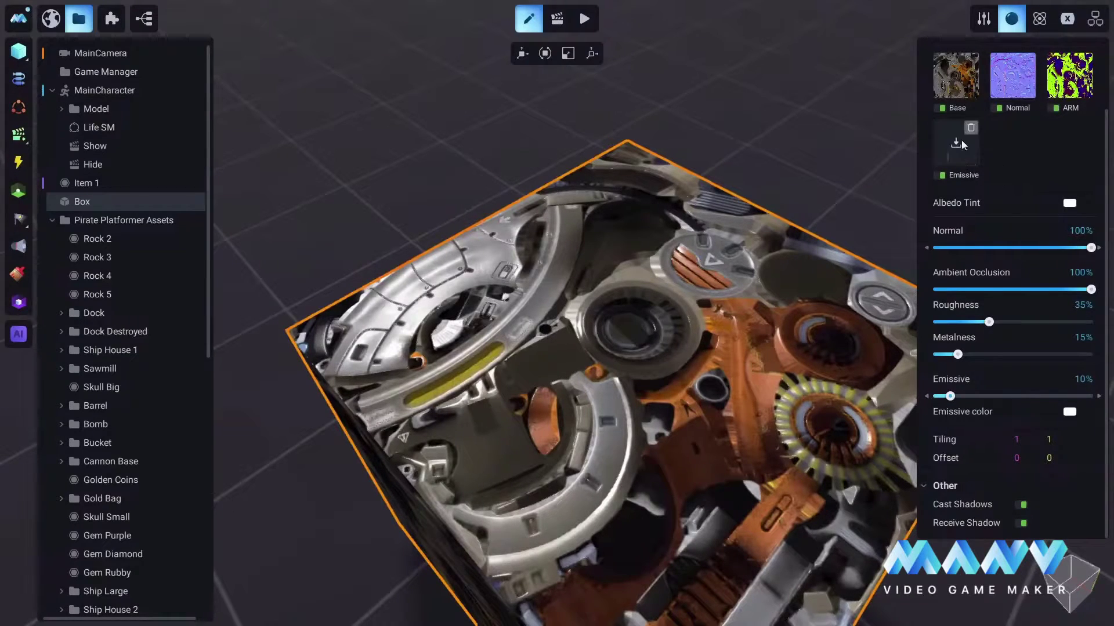
left_click(1069, 413)
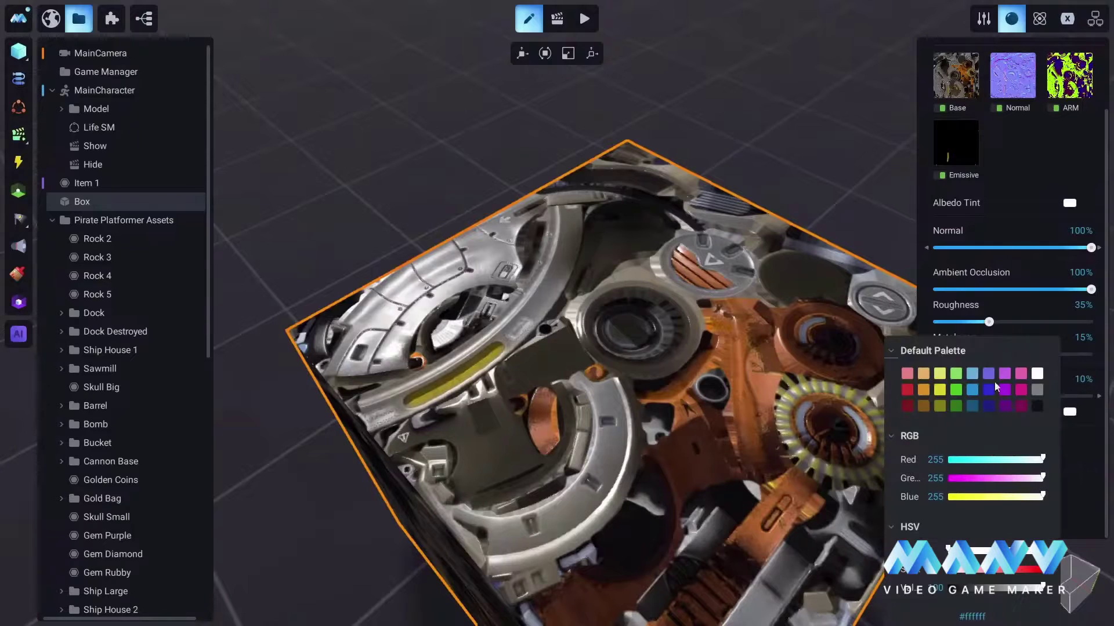
left_click(909, 392)
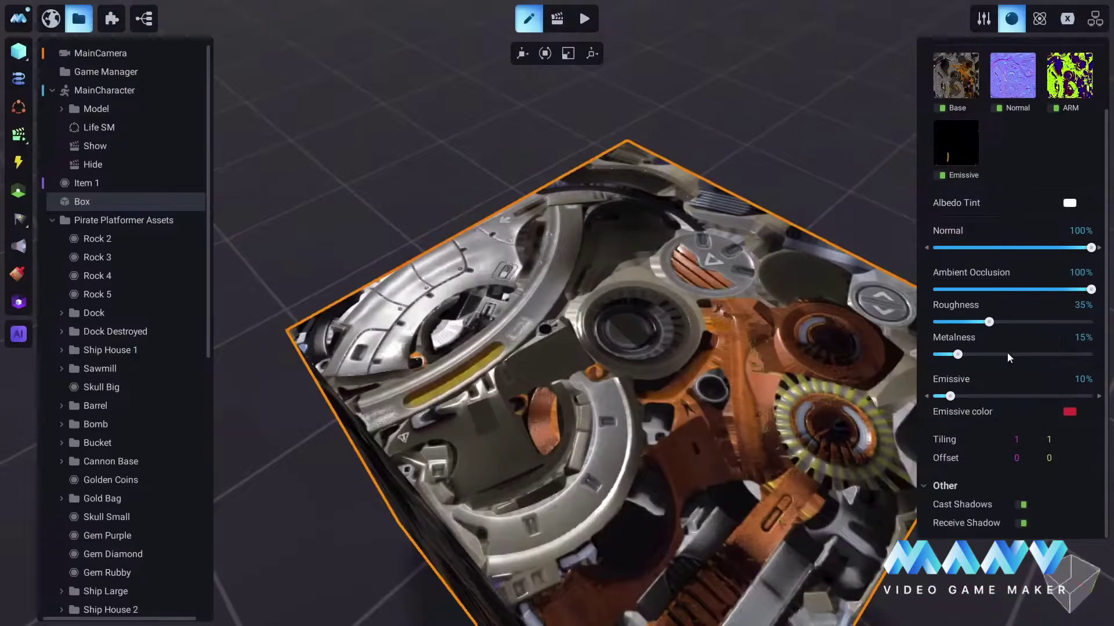
mouse_move(951, 397)
left_mouse_down()
mouse_move(1070, 397)
mouse_move(963, 396)
left_mouse_up()
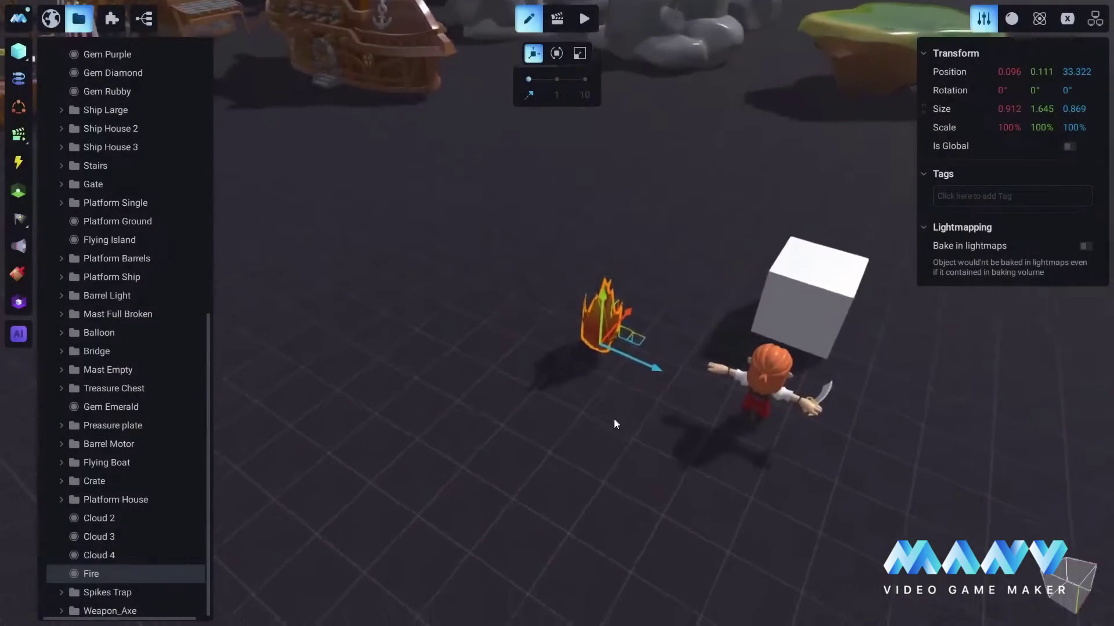
- Switch the Fire object's material to the Glow shader and set its Glow Threshold to 15%
scroll(638, 406, "up", 5)
right_click_drag(670, 400, 620, 370)
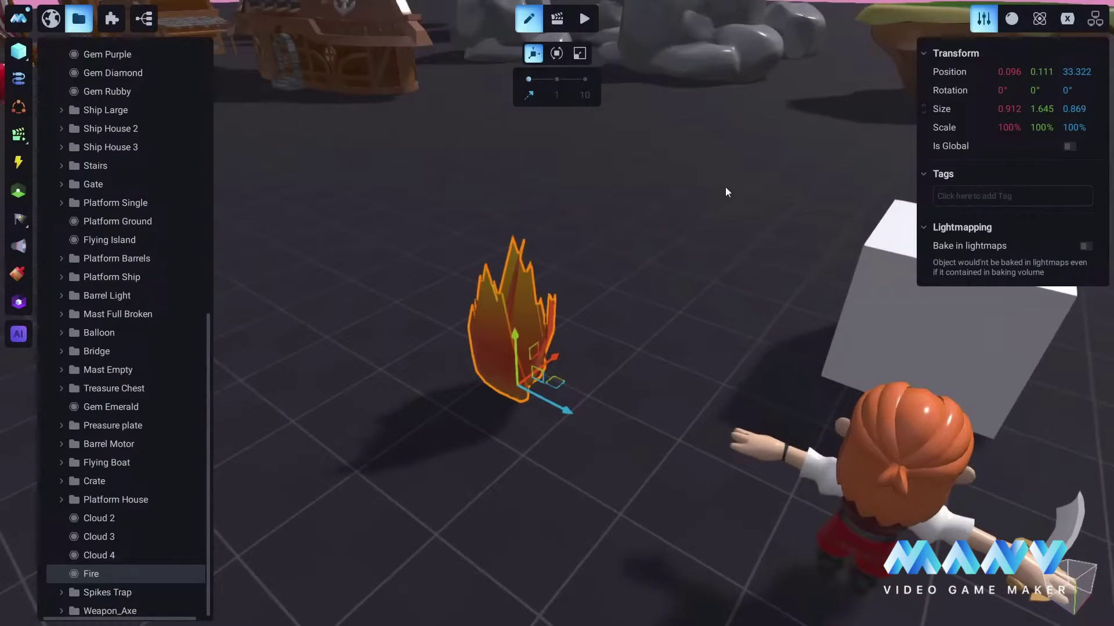
left_click(1013, 23)
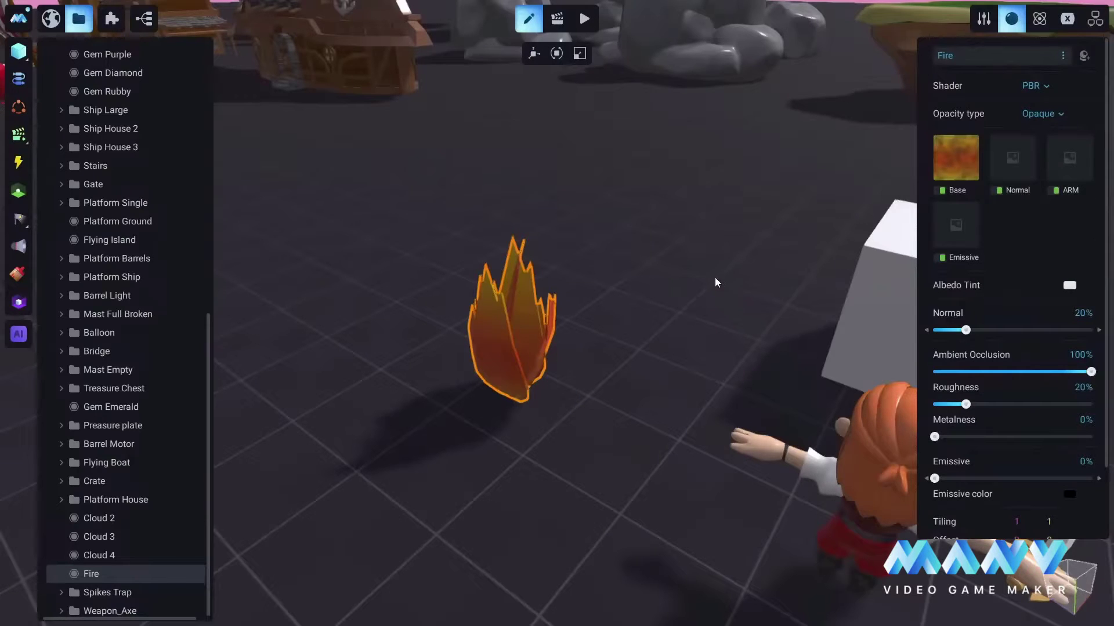
key("f")
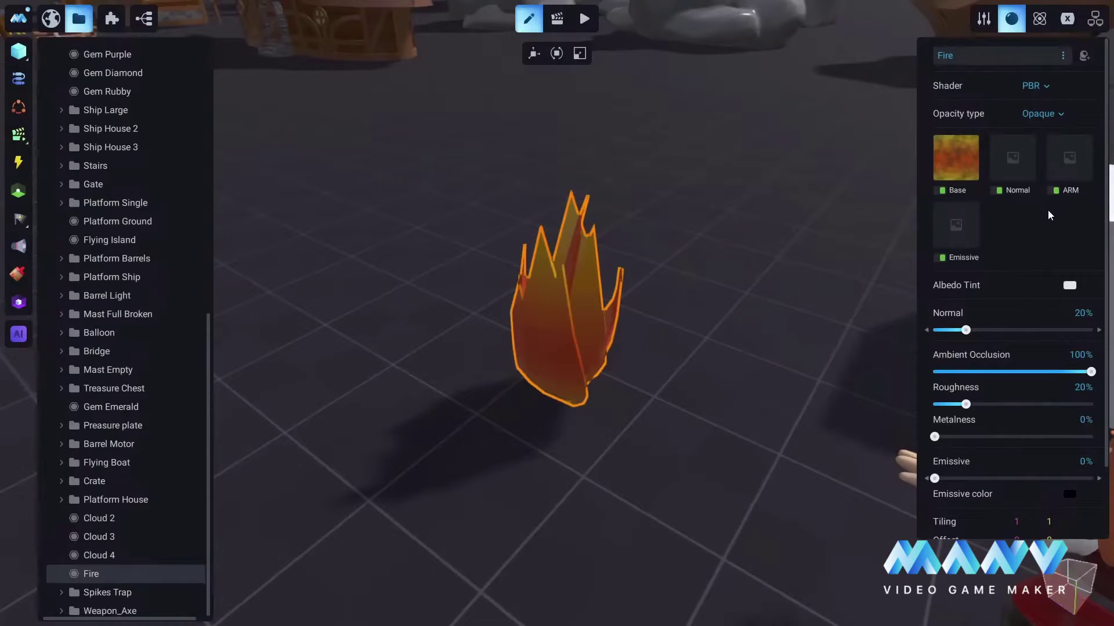
left_click(1038, 85)
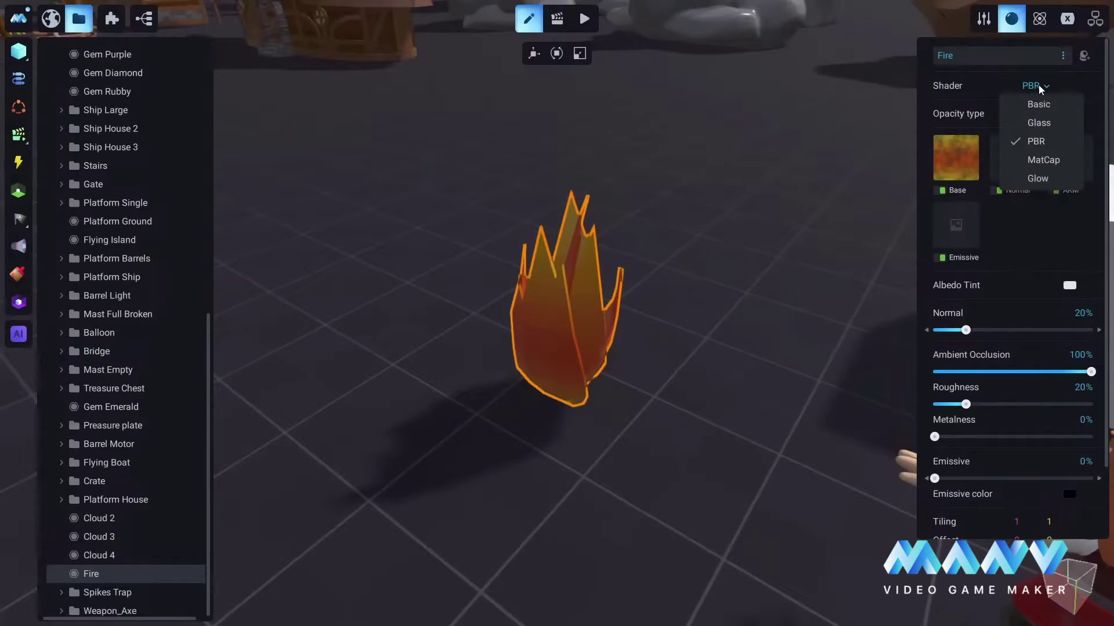
left_click(1042, 179)
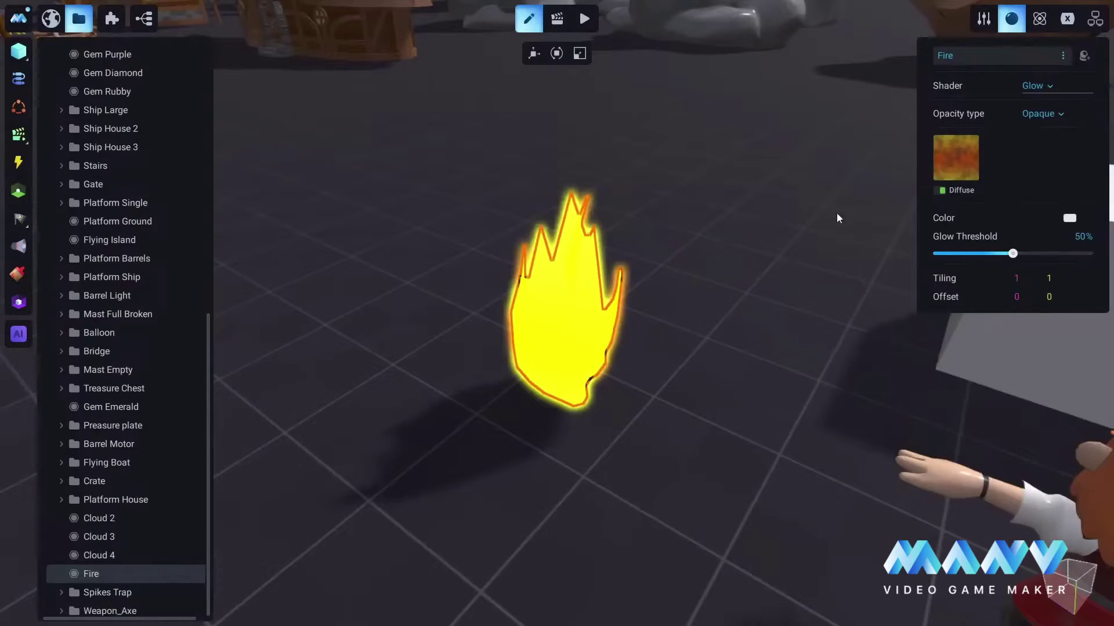
left_click_drag(1012, 253, 957, 256)
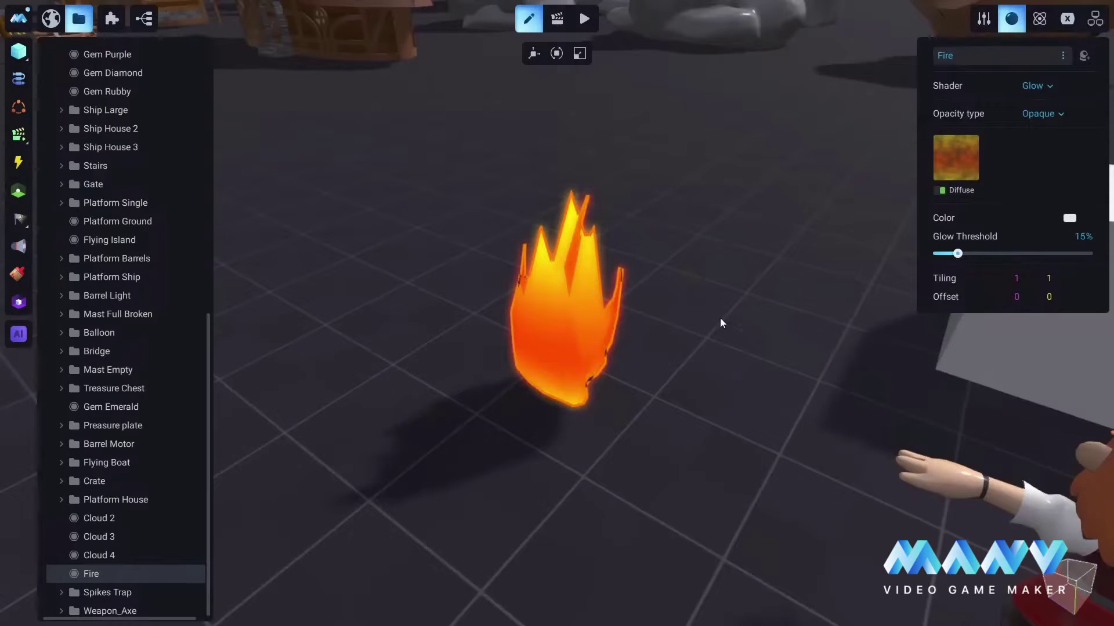
- Set the Fire material's Opacity type to Cutout and lower its Intensity to 50%
scroll(667, 388, "up", 2)
right_click_drag(657, 372, 678, 354)
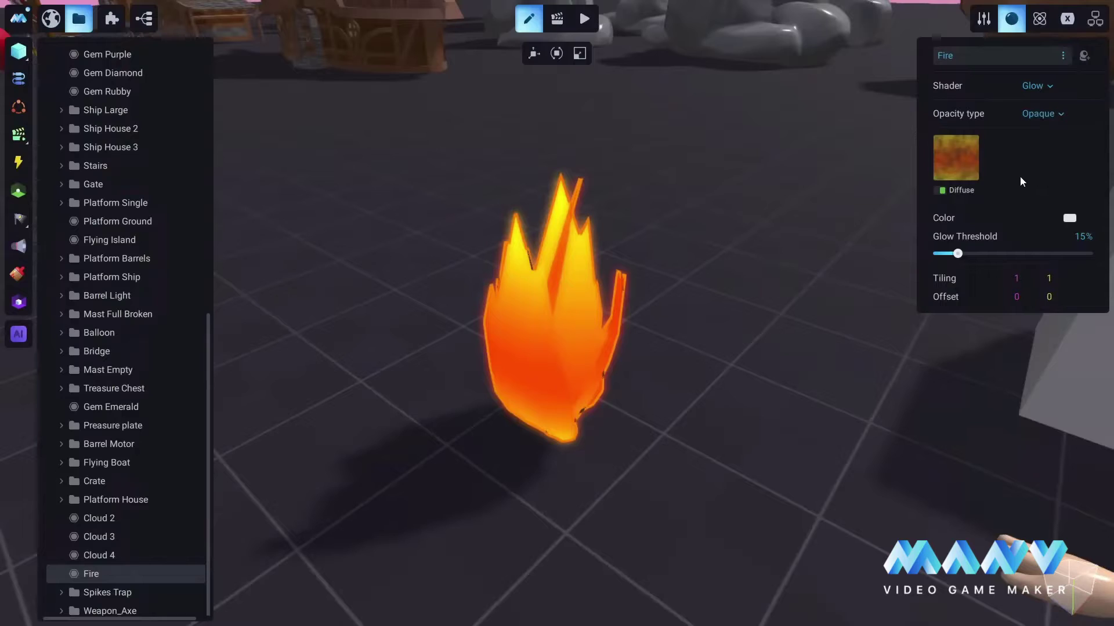
left_click(1049, 115)
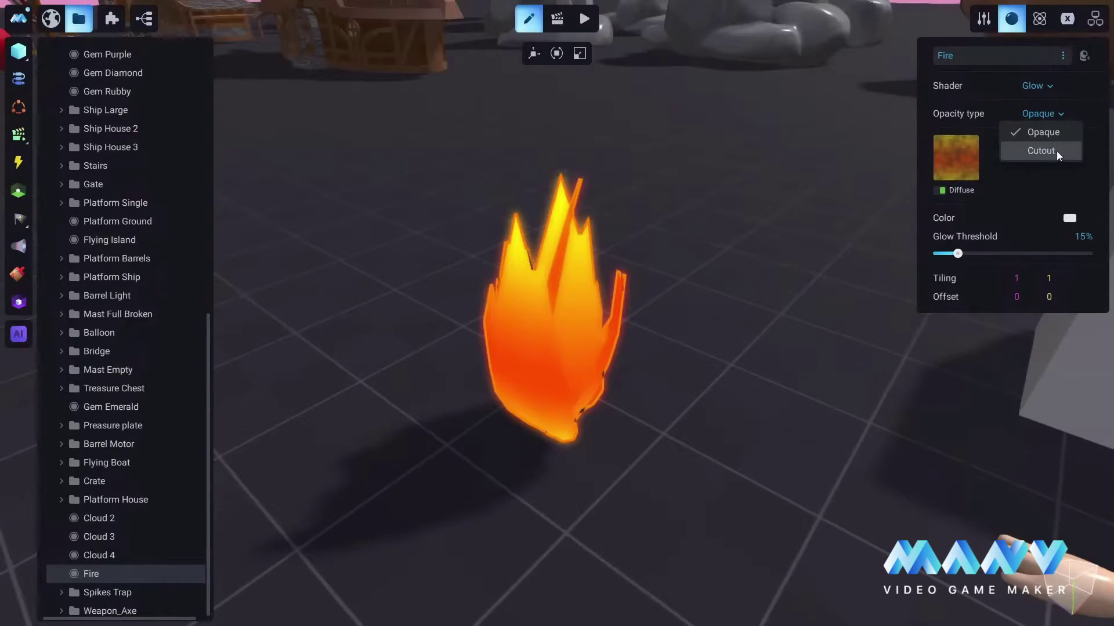
left_click(1037, 152)
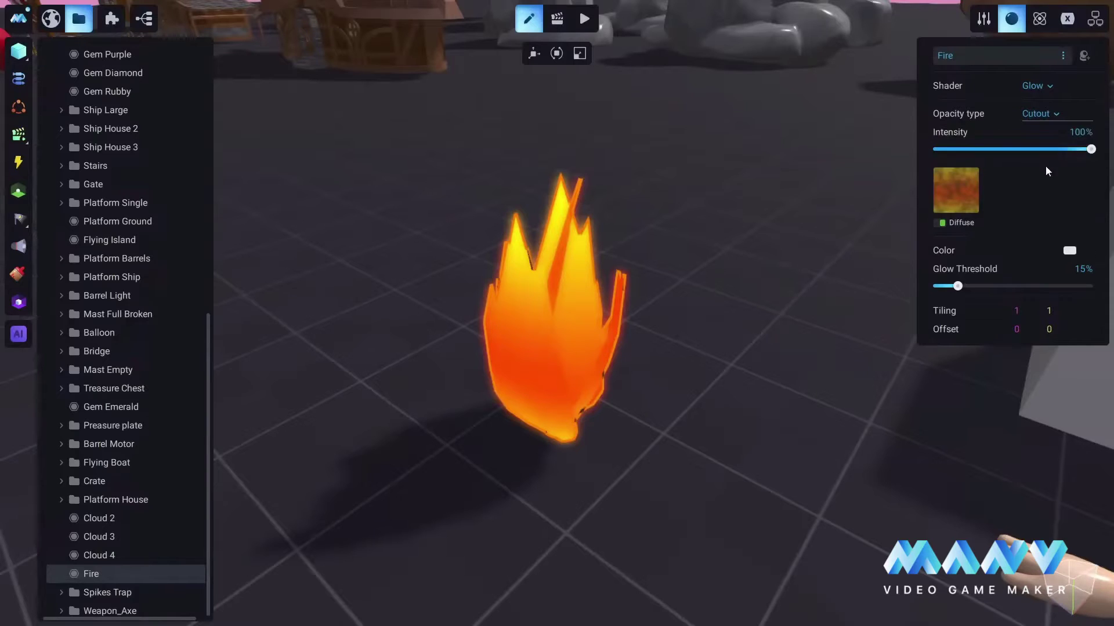
scroll(702, 418, "up", 3)
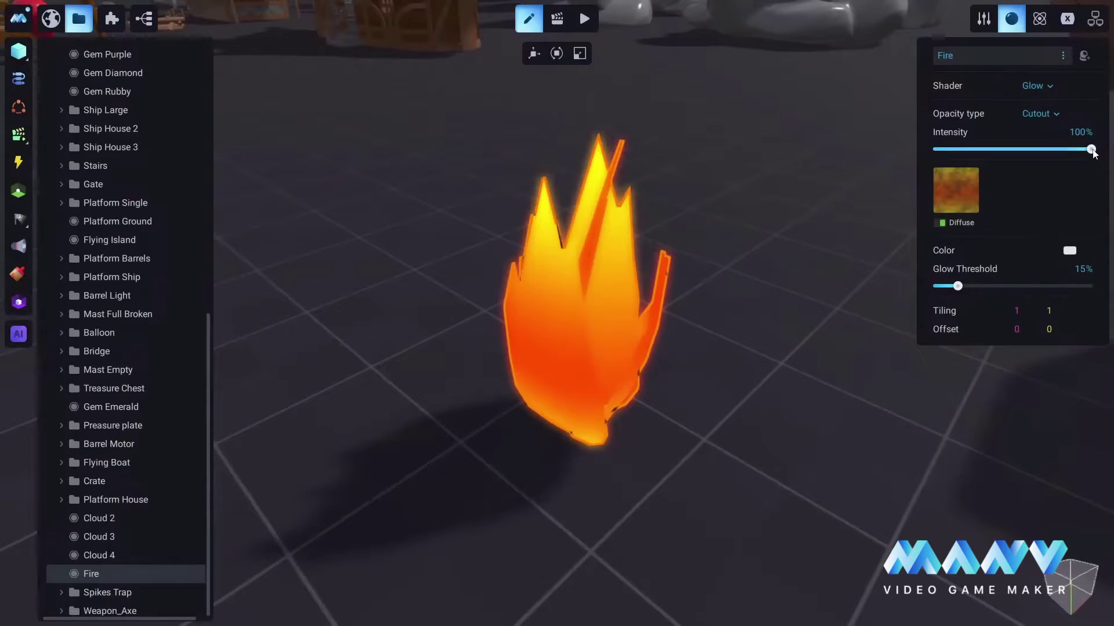
left_click_drag(1092, 151, 1014, 155)
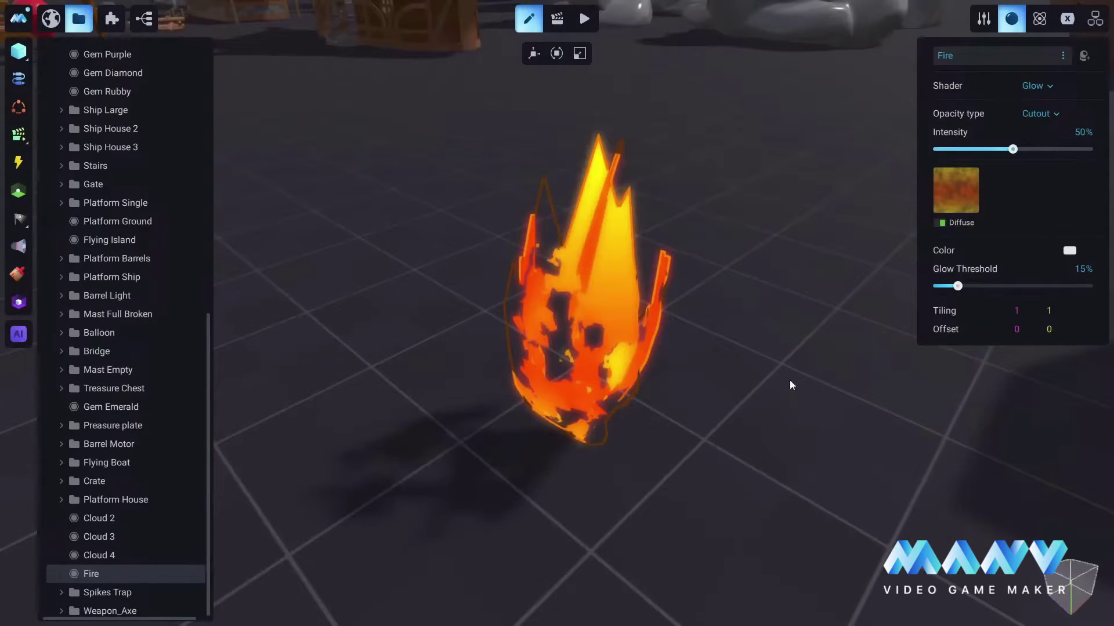
- Try a Tiling of 2 in both directions on the Fire texture and reset both values to 1
right_click_drag(637, 451, 627, 499)
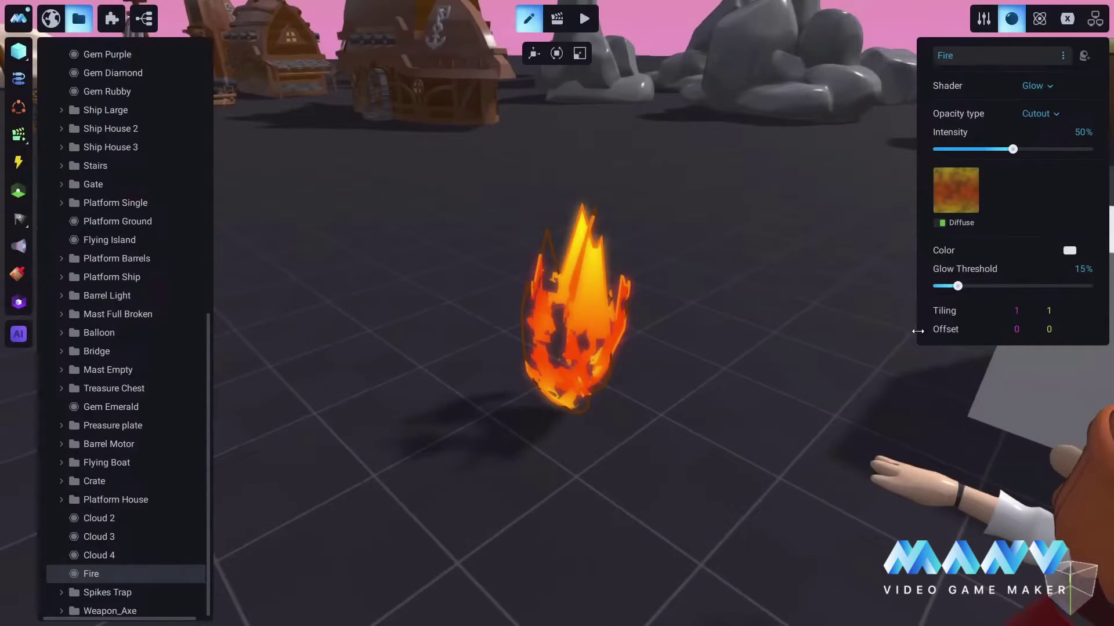
left_click(1018, 312)
type("2")
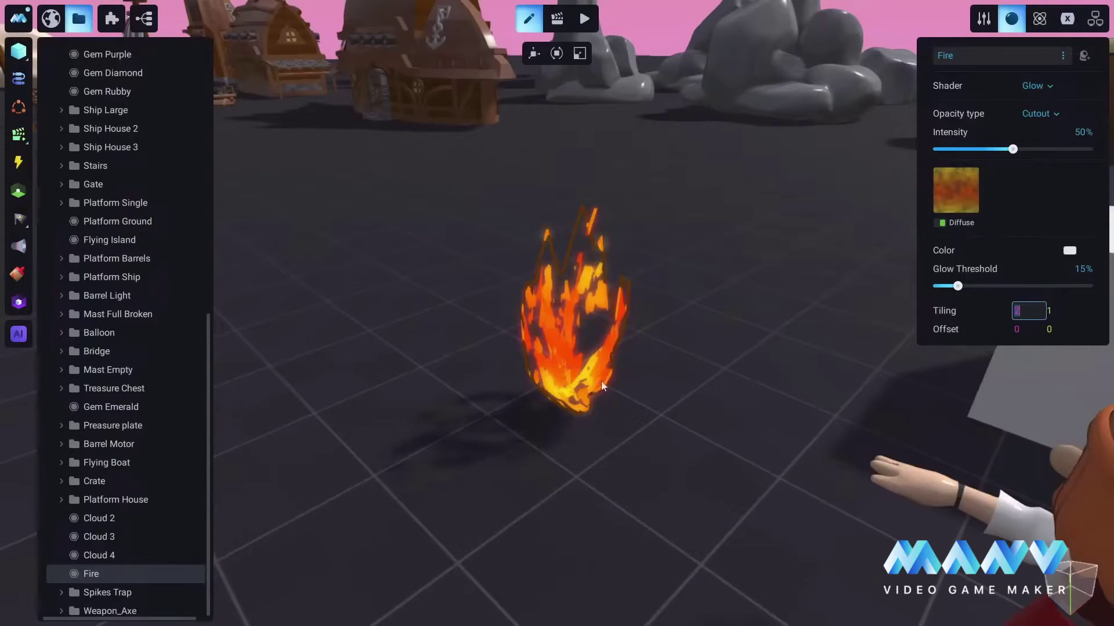
key("Return")
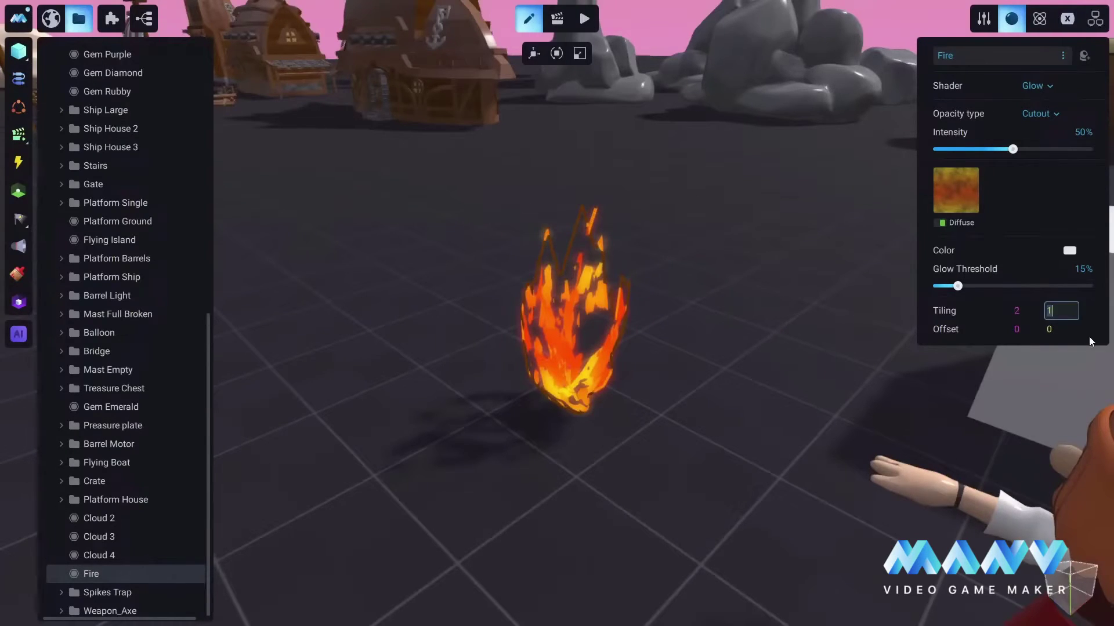
type("2")
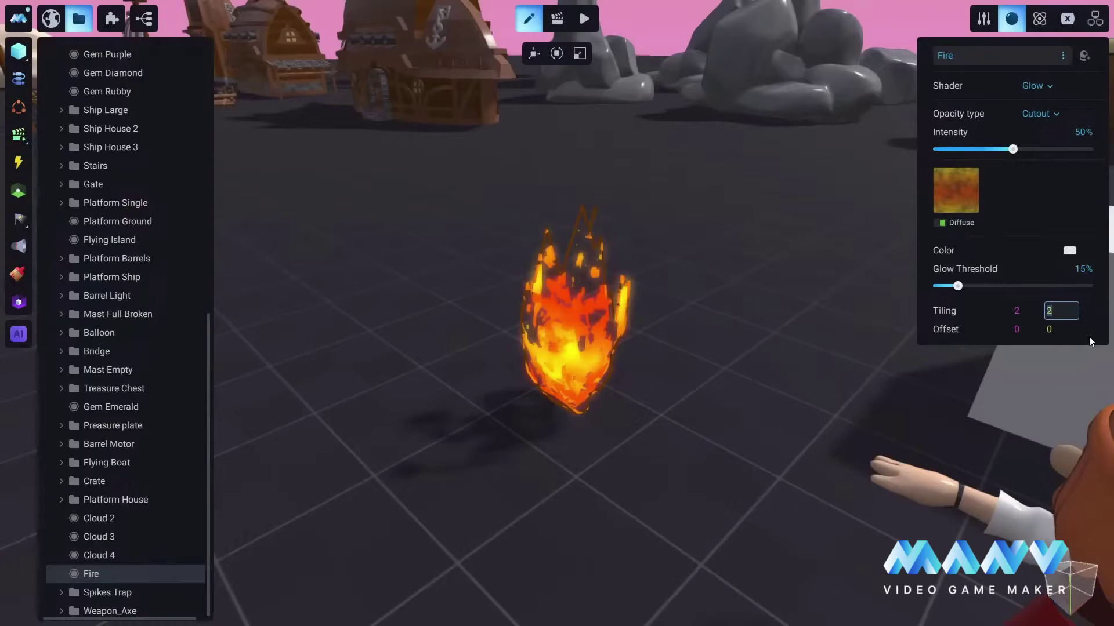
type("3")
type("1")
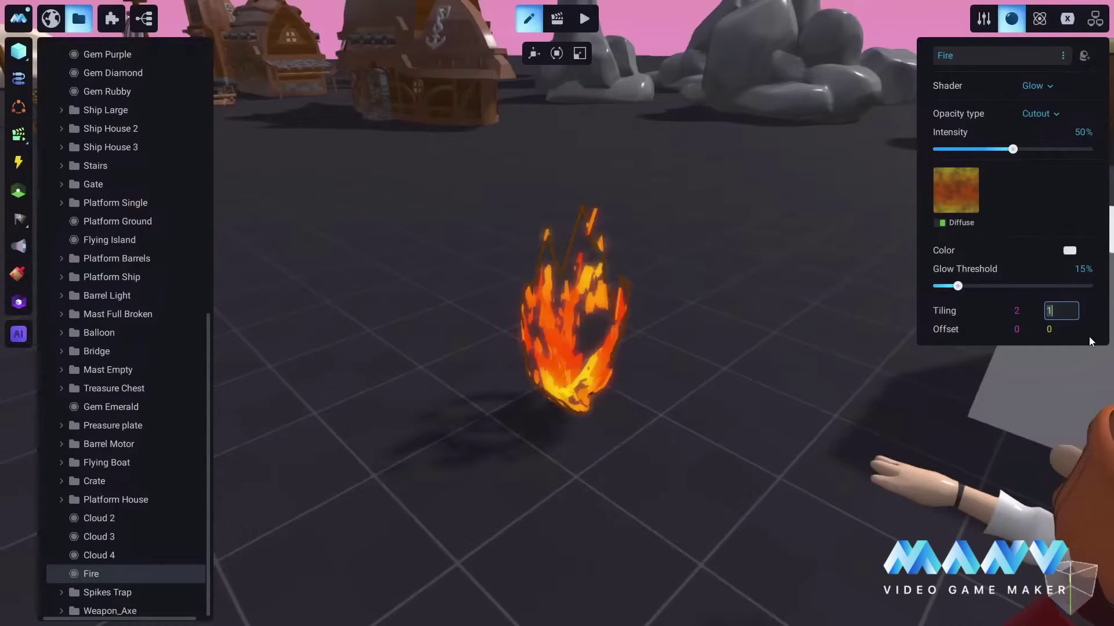
left_click(1018, 311)
type("1")
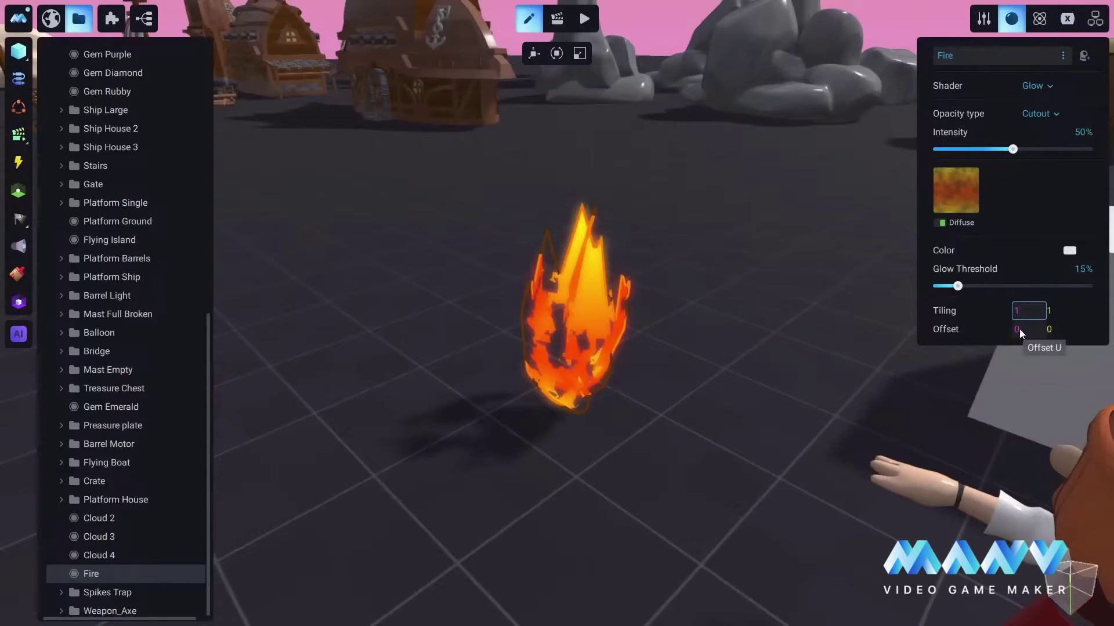
- Run the Fire texture's Offset U through positive and negative values and reset it to 0
left_click(1019, 330)
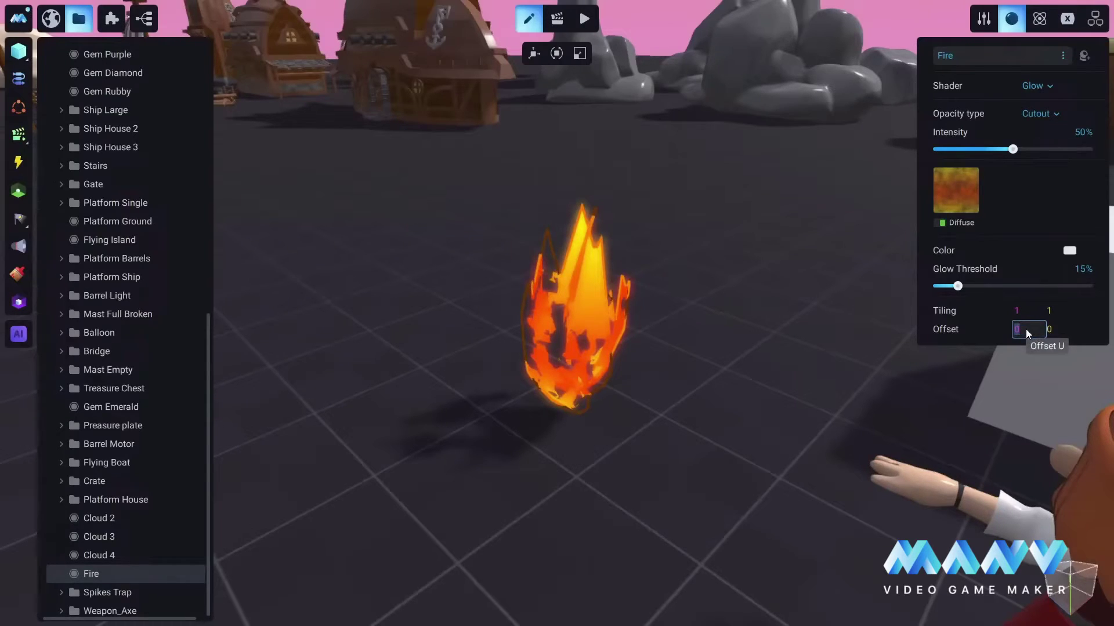
type("5")
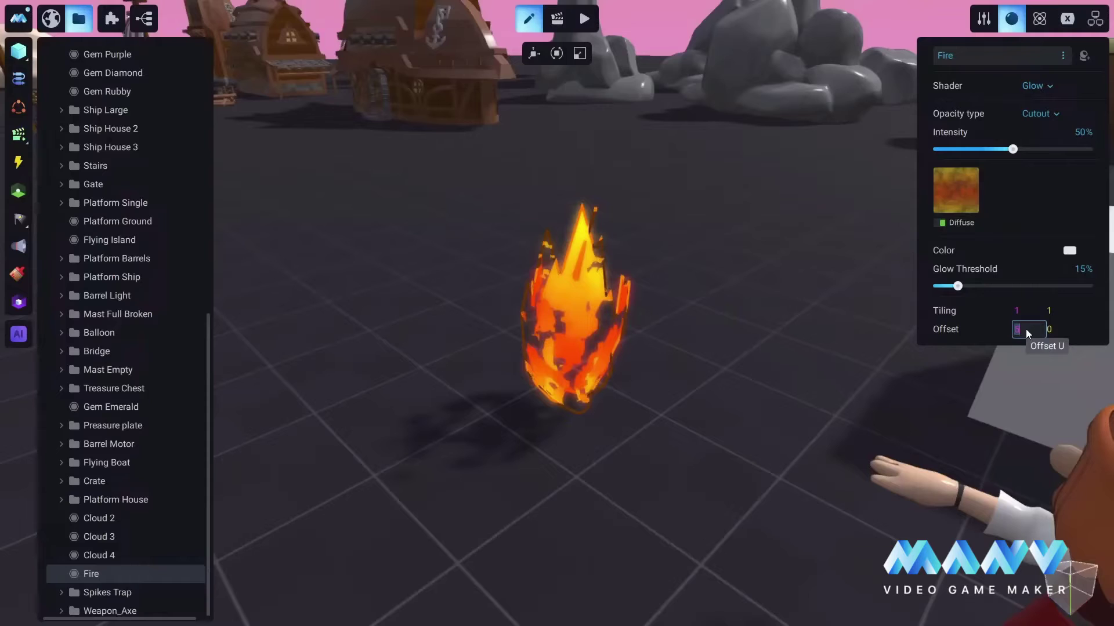
type("30")
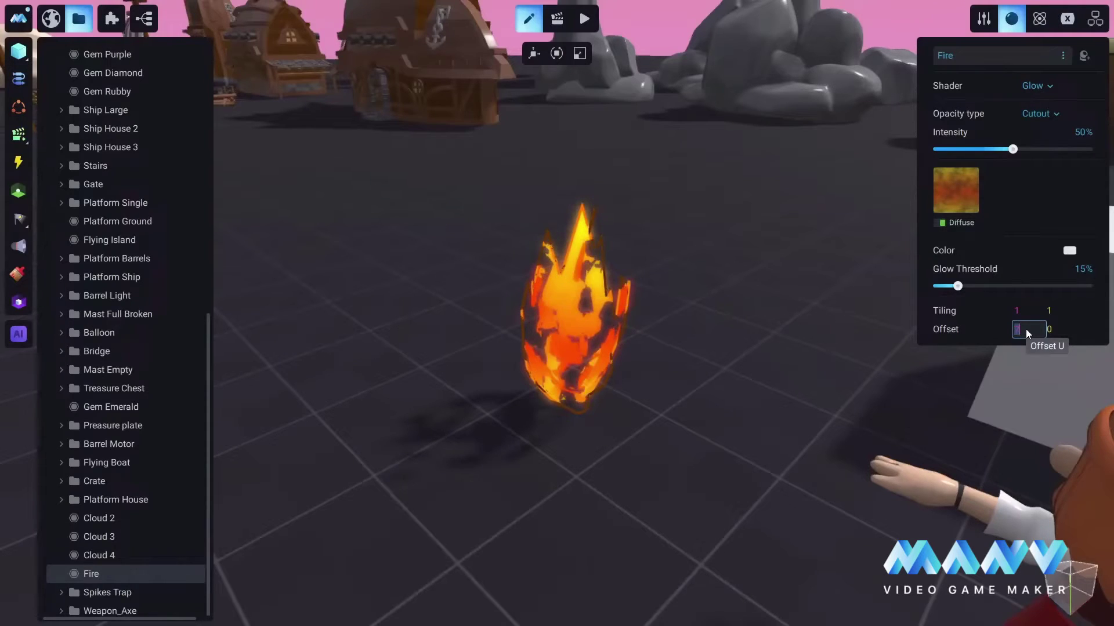
type("99")
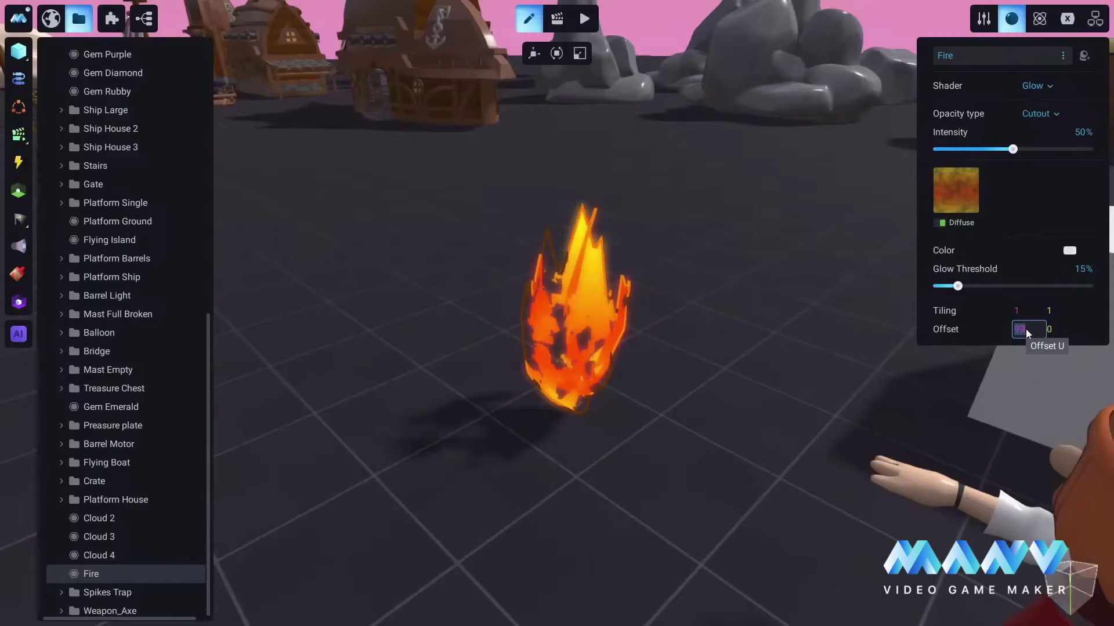
type("73")
type("53")
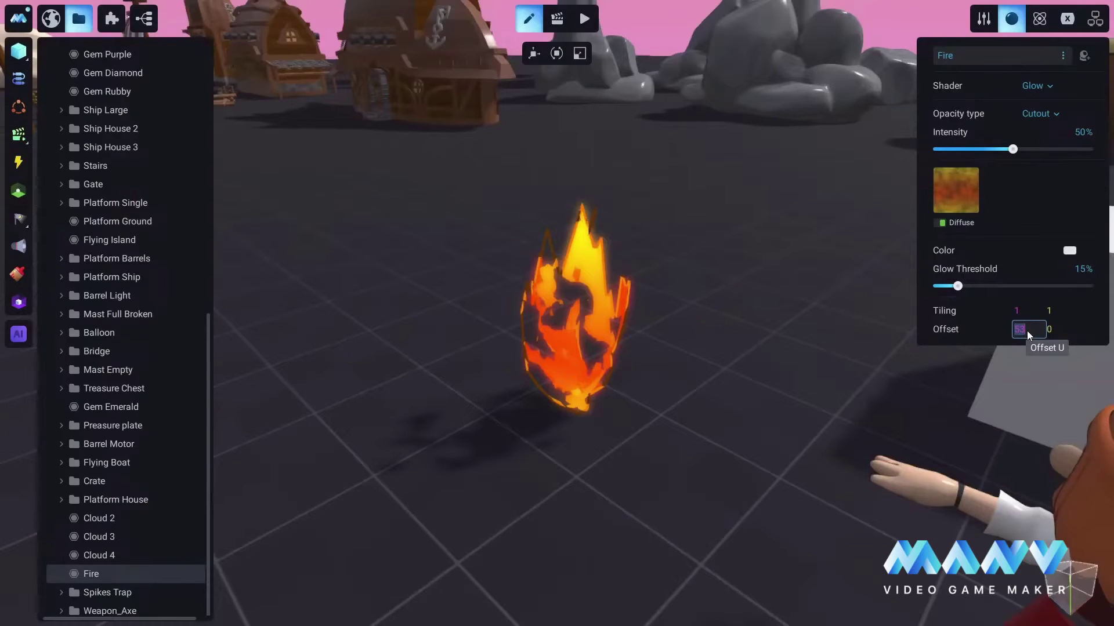
type("20")
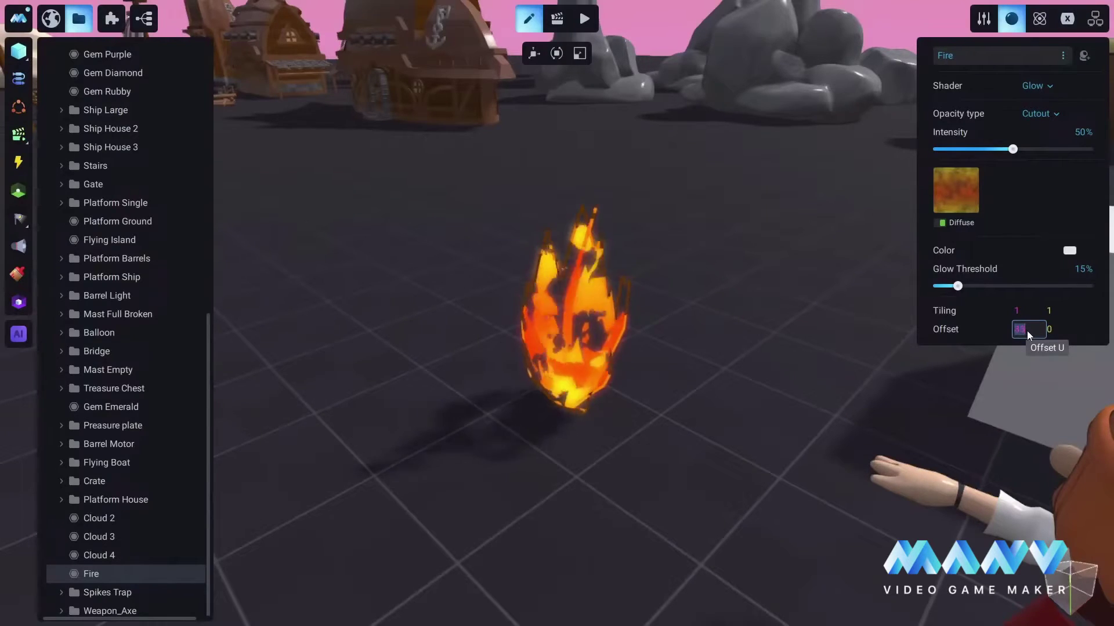
type("-11")
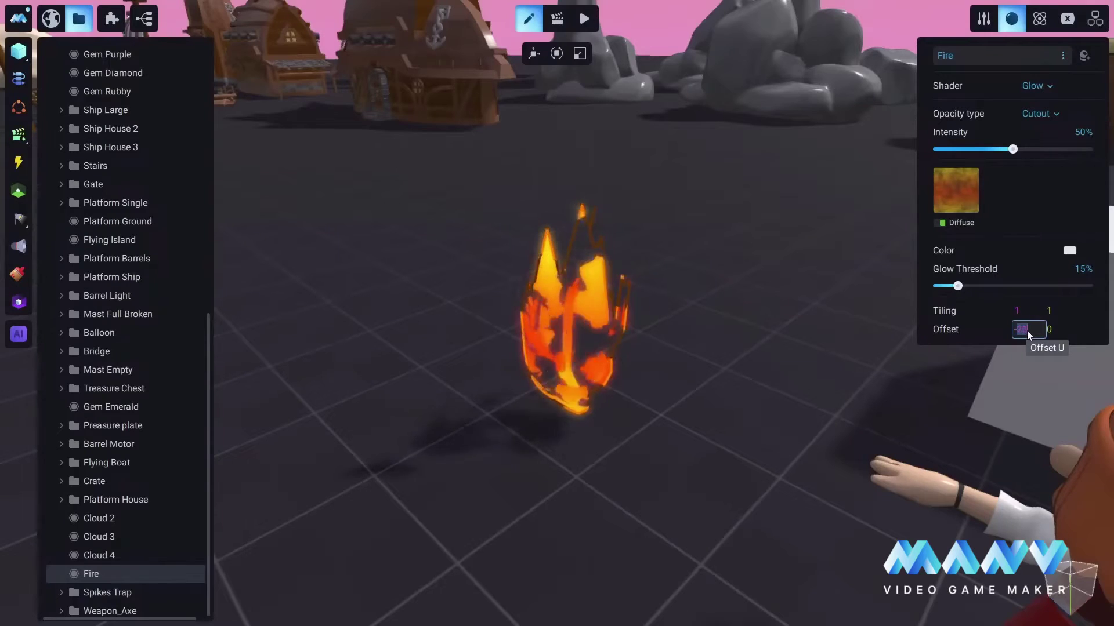
type("-100")
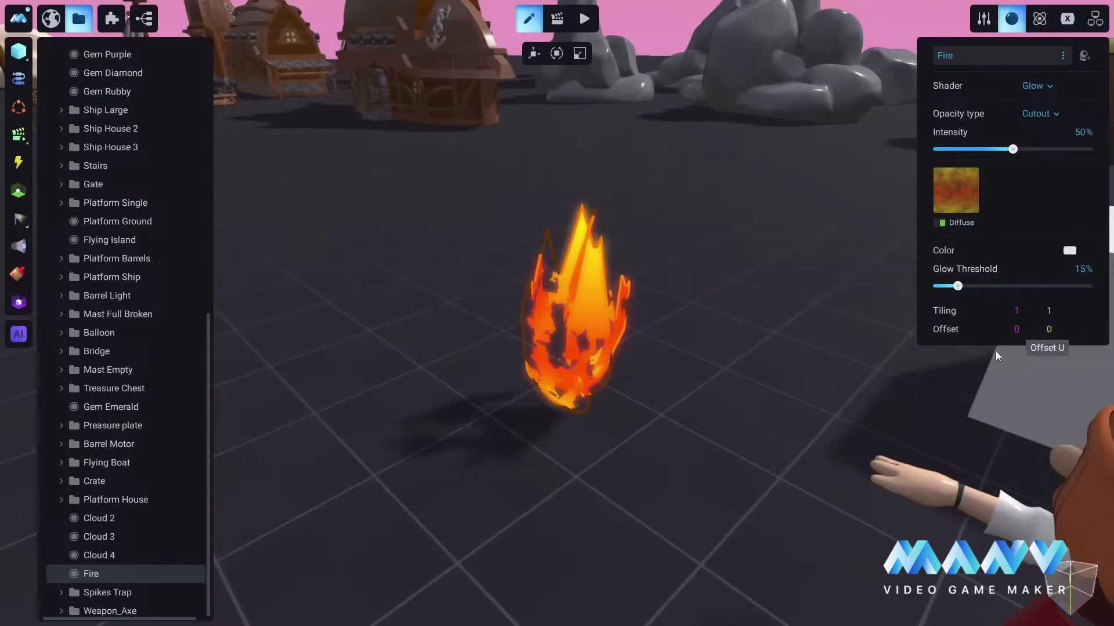
- Shift the Fire texture's Offset V through values such as -93, -45 and 15 and reset it to 0
left_click(1050, 329)
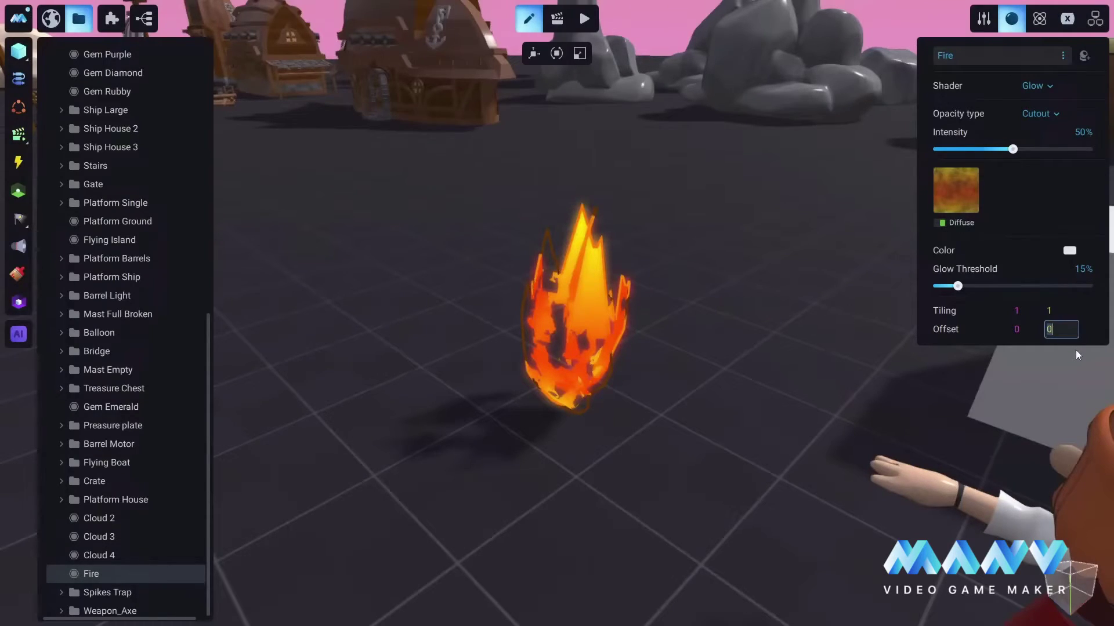
type("-41")
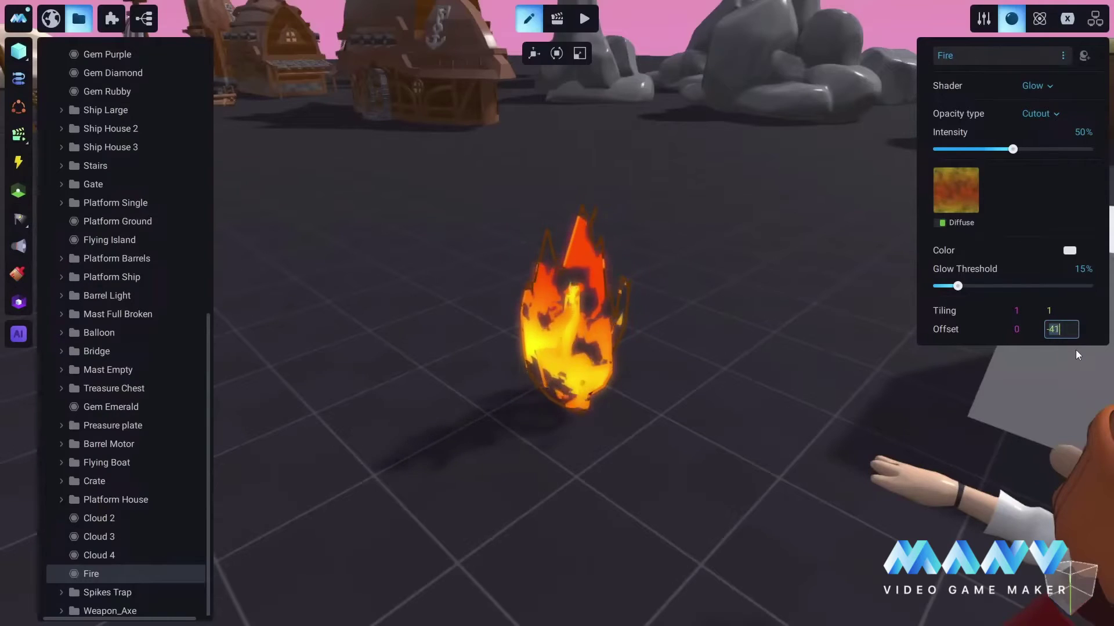
key("Down")
key("Down")
key("Down")
key("Down")
key("Down")
key("Down")
key("Down")
key("Down")
key("Down")
key("Down")
key("Down")
key("Down")
key("Down")
key("Down")
key("Down")
key("Down")
key("Down")
key("Down")
key("Down")
key("Down")
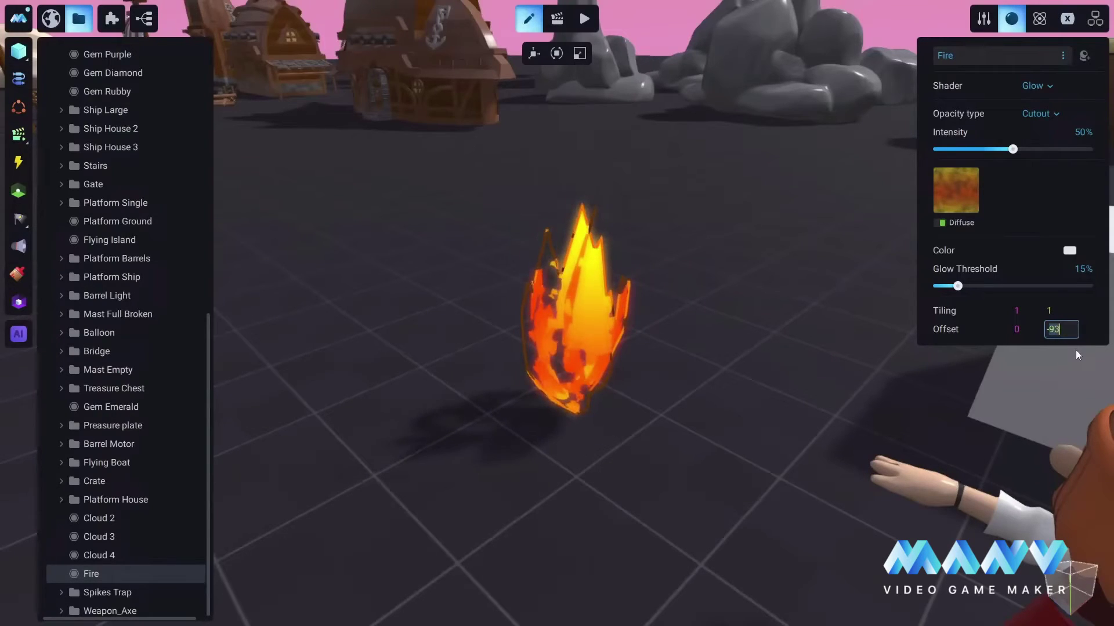
key("Up")
key("Up")
key("Up")
key("Up")
key("Up")
key("Up")
key("Up")
key("Up")
key("Up")
key("Up")
key("Up")
key("Up")
key("Up")
key("Up")
key("Up")
key("Up")
key("Up")
key("Up")
key("Up")
key("Up")
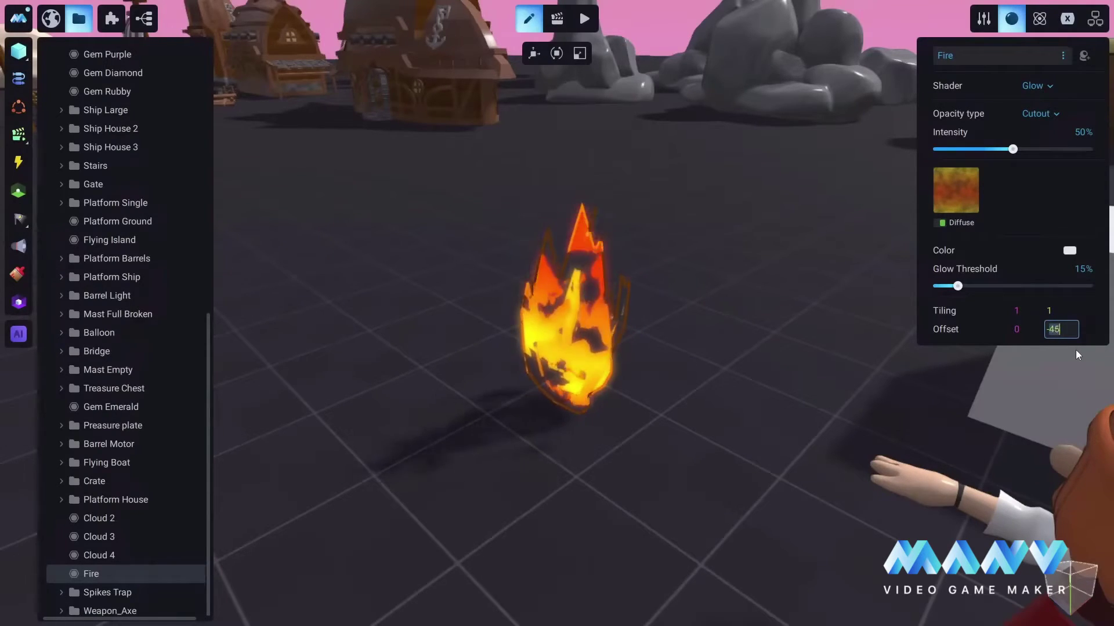
key("Up")
key("Up")
key("Up")
key("Up")
key("Up")
key("Up")
key("Up")
key("Up")
key("Up")
key("Up")
key("Up")
key("Up")
key("Up")
key("Up")
key("Up")
key("Up")
key("Up")
key("Up")
key("Up")
key("Up")
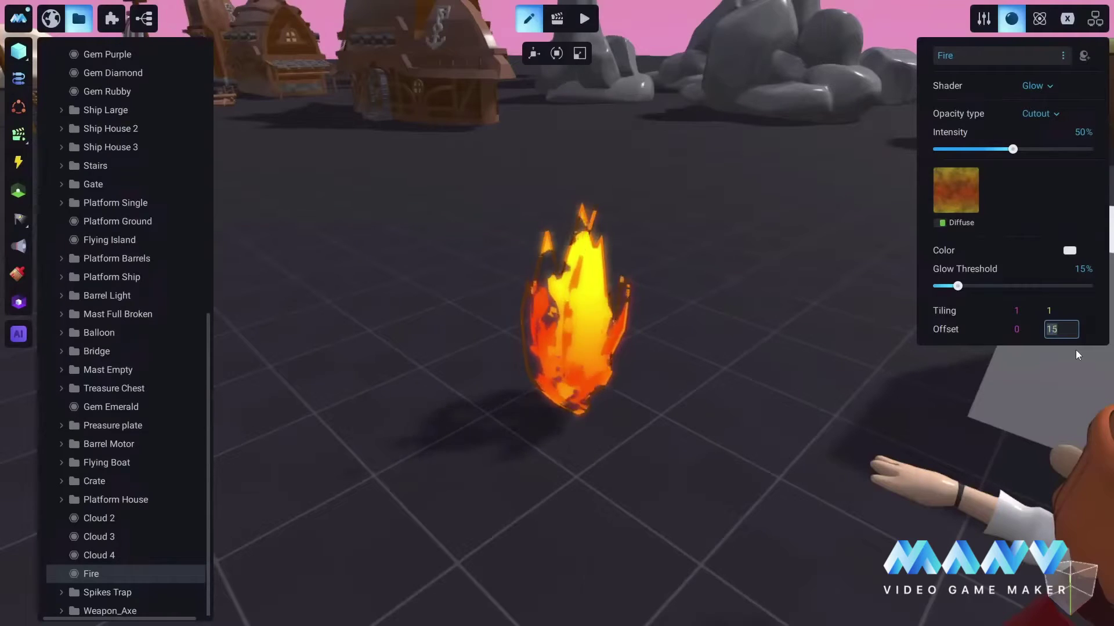
key("Up")
key("Up")
key("Up")
key("Up")
key("Up")
key("Up")
key("Up")
key("Up")
key("Up")
key("Up")
key("Up")
key("Up")
key("Up")
key("Up")
key("Up")
key("Up")
key("Up")
key("Up")
key("Up")
key("Up")
key("Down")
key("Down")
key("Down")
key("Down")
key("Down")
key("Down")
key("Down")
key("Down")
key("Down")
key("Down")
key("Down")
key("Down")
key("Down")
key("Down")
key("Down")
key("Down")
key("Down")
key("Down")
key("Down")
key("Down")
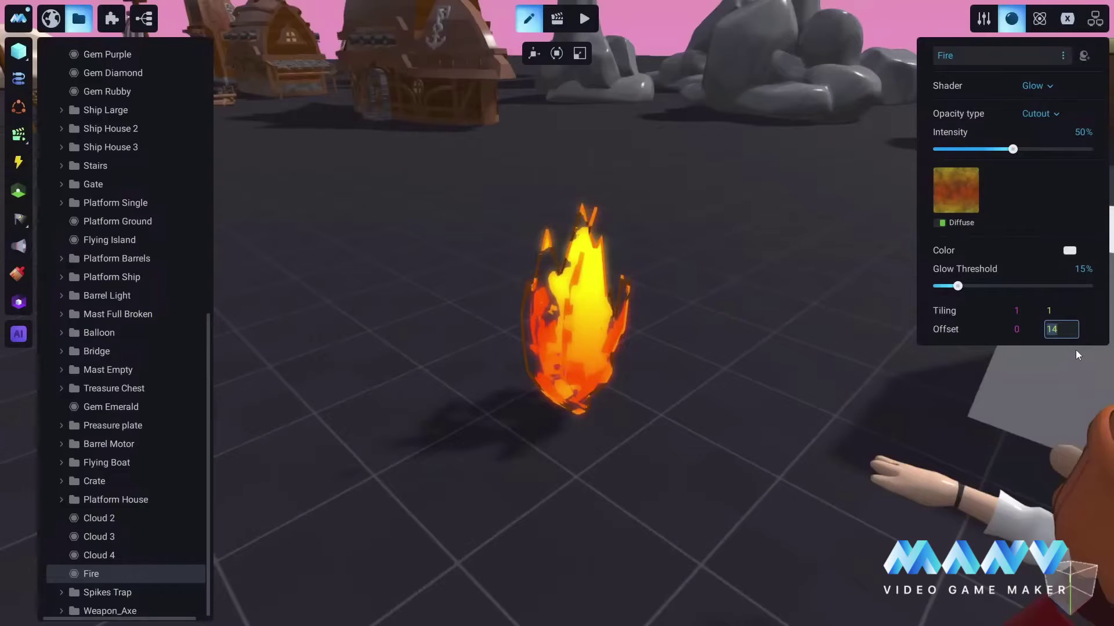
key("Return")
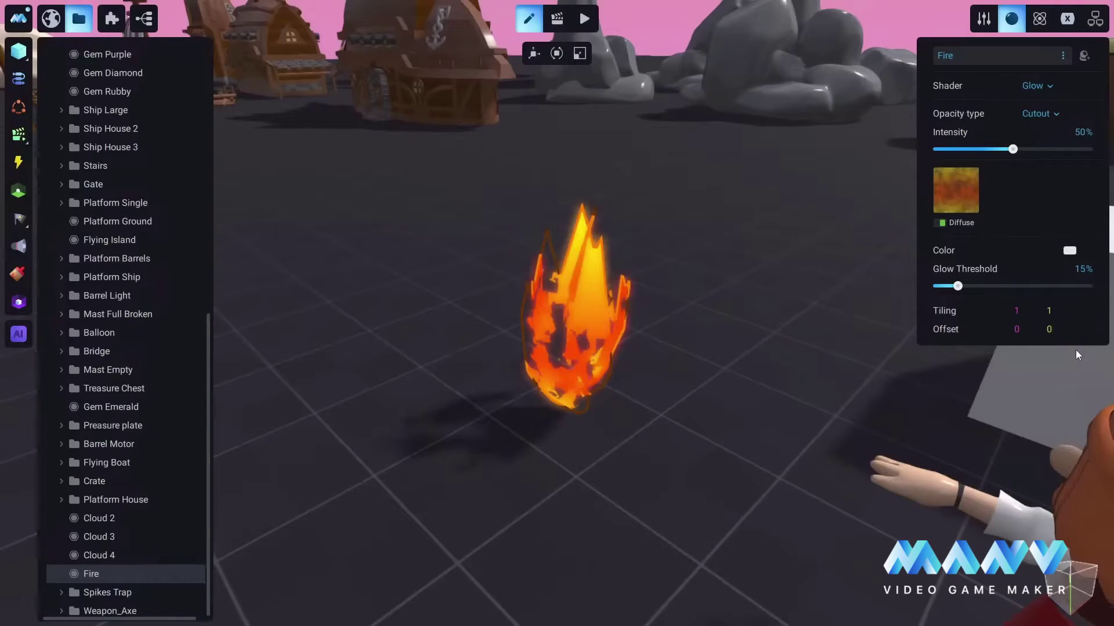
- Switch to animation mode and create a new animation for the Fire object
right_click_drag(1045, 368, 881, 415)
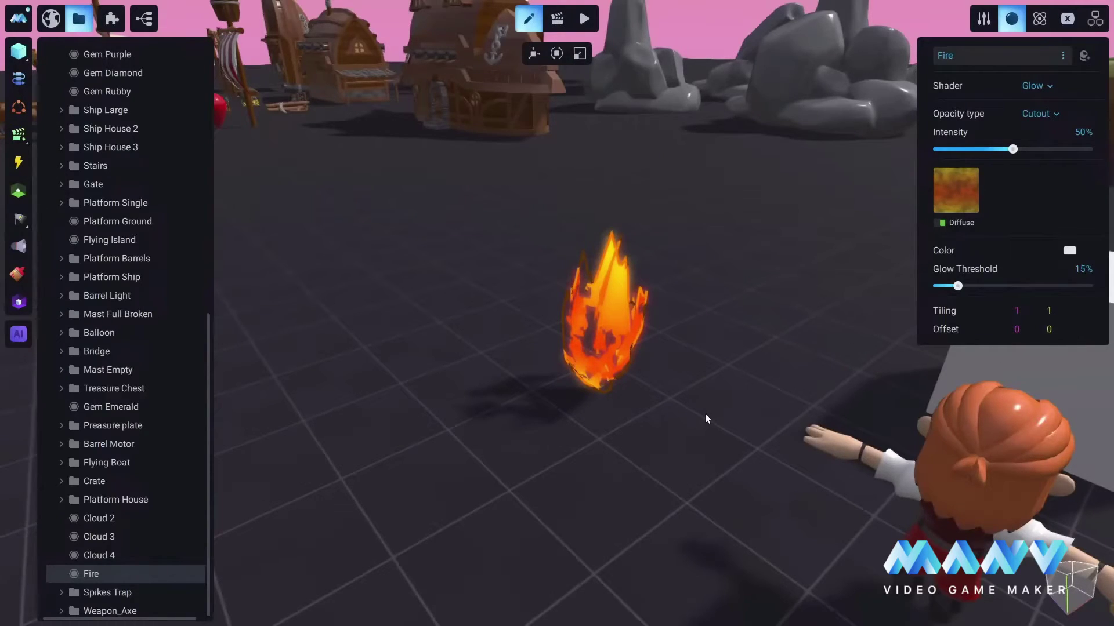
left_click(557, 19)
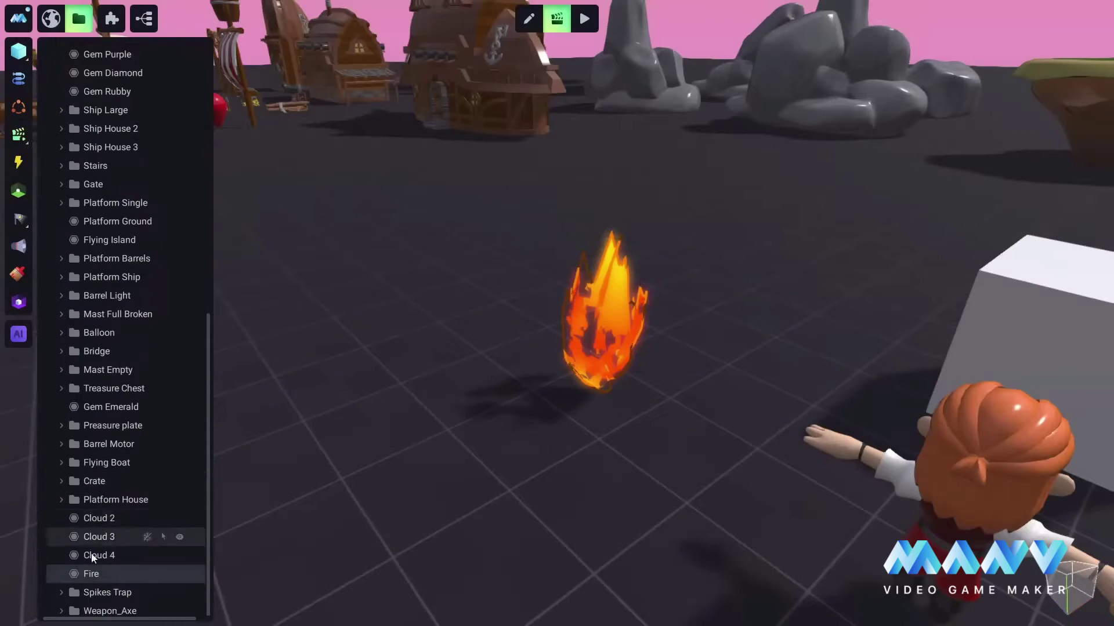
right_click(95, 576)
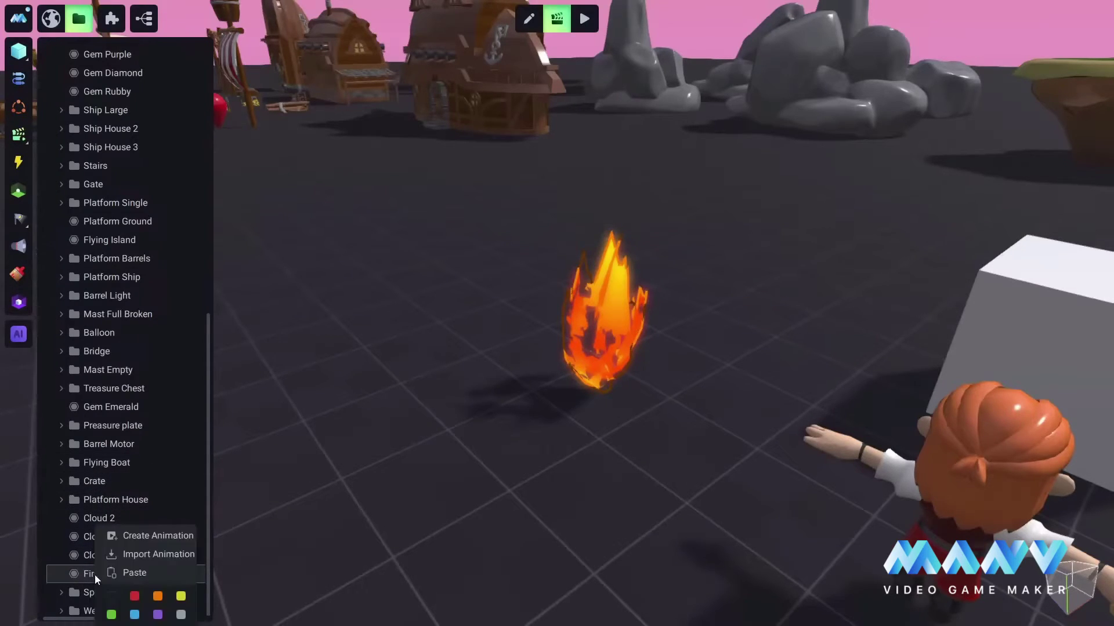
left_click(163, 537)
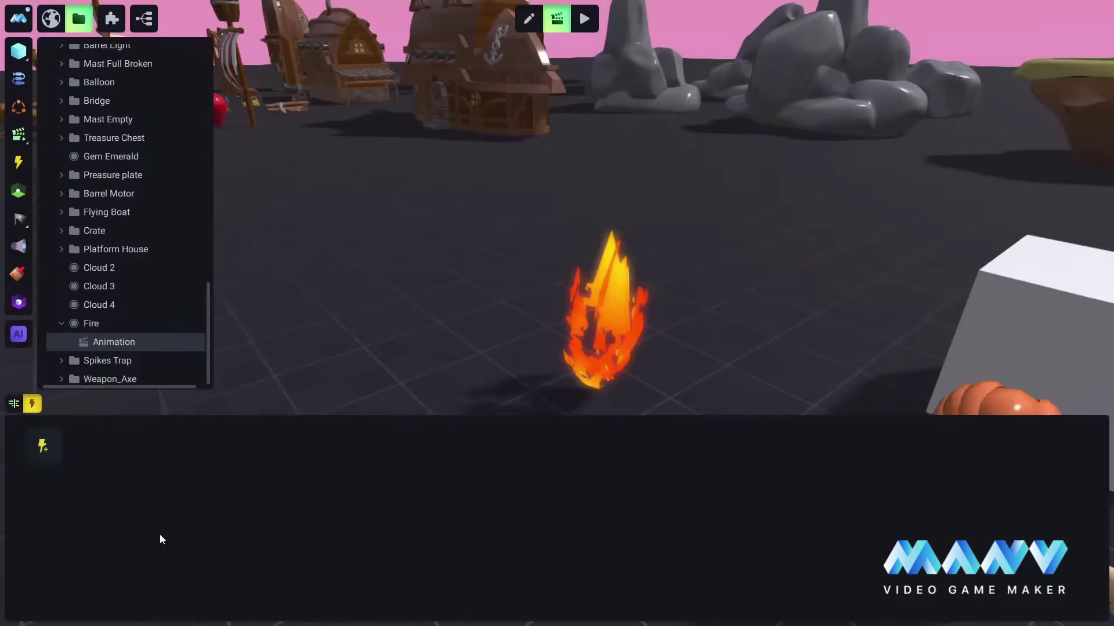
right_click(115, 344)
left_click(162, 390)
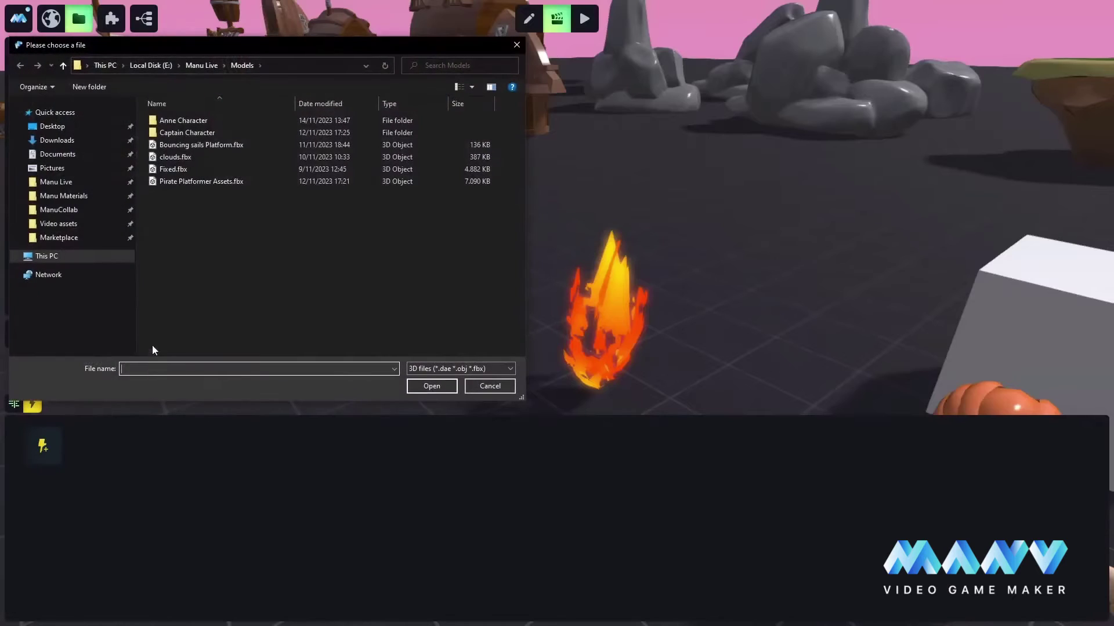
left_click(490, 387)
- Rename the new animation under the Fire object as "Fire animation"
right_click(130, 344)
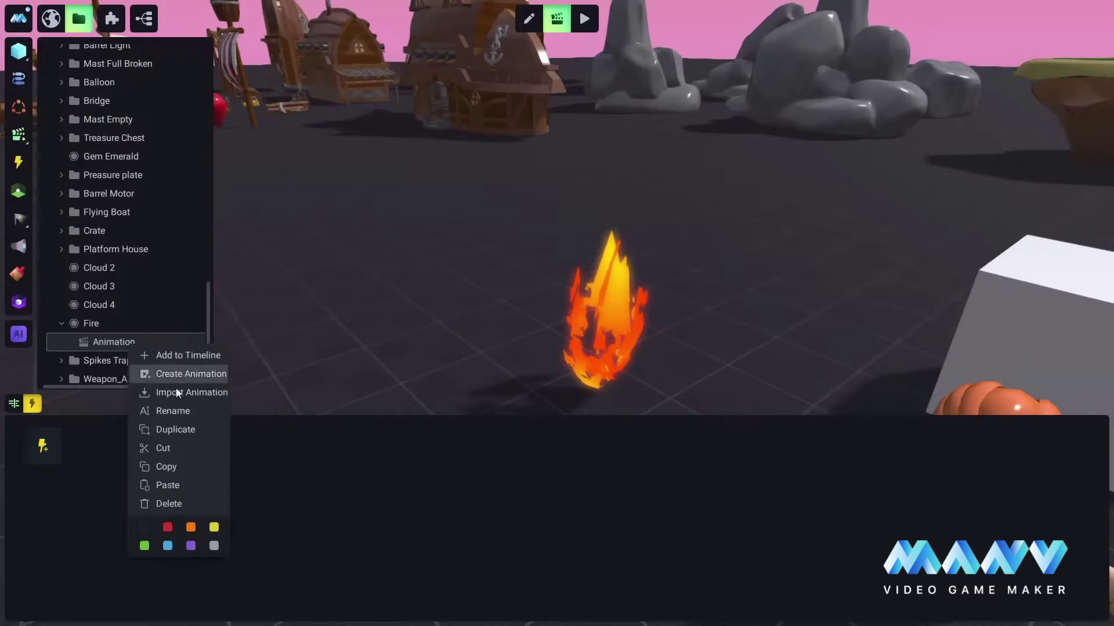
left_click(173, 411)
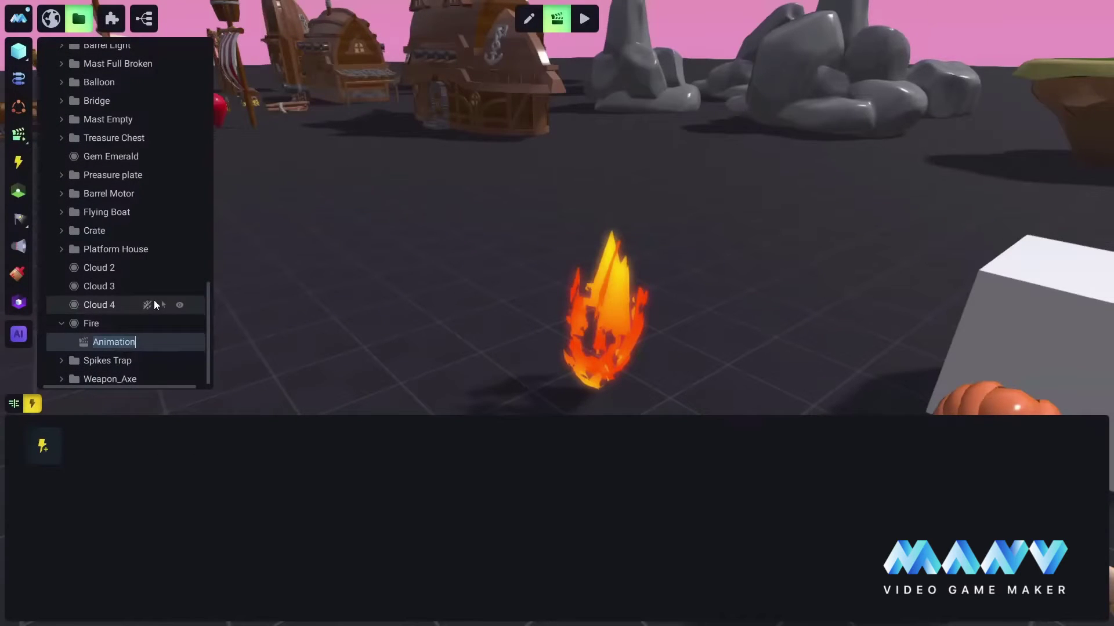
type("Fire animation")
- Show the timeline of Fire animation and add the Fire object to it as a track
left_click(93, 323)
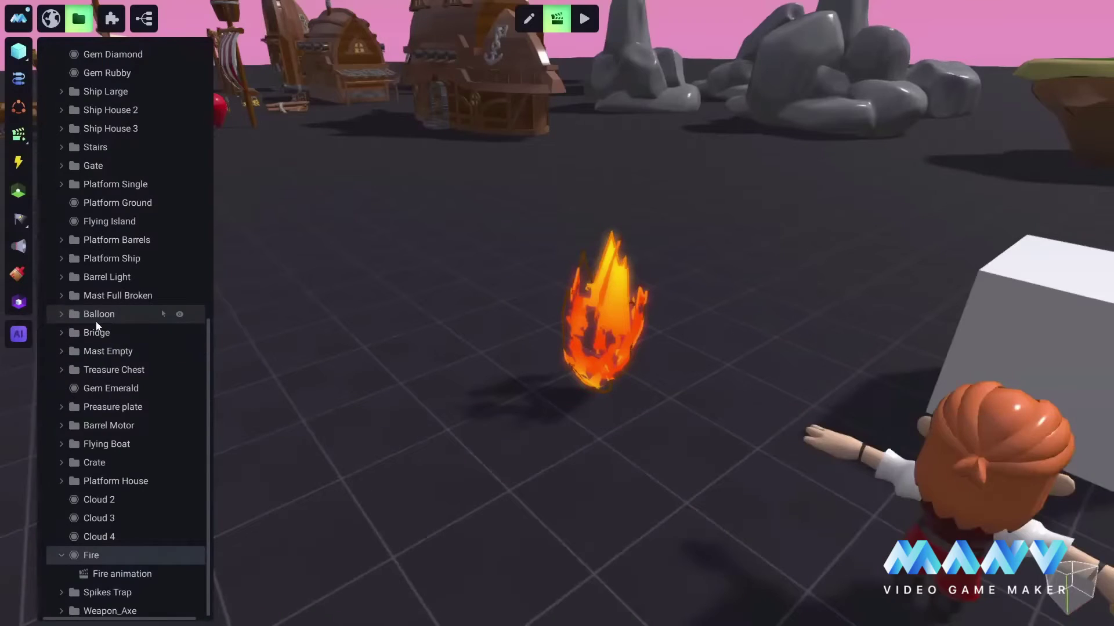
left_click(105, 569)
left_click(14, 404)
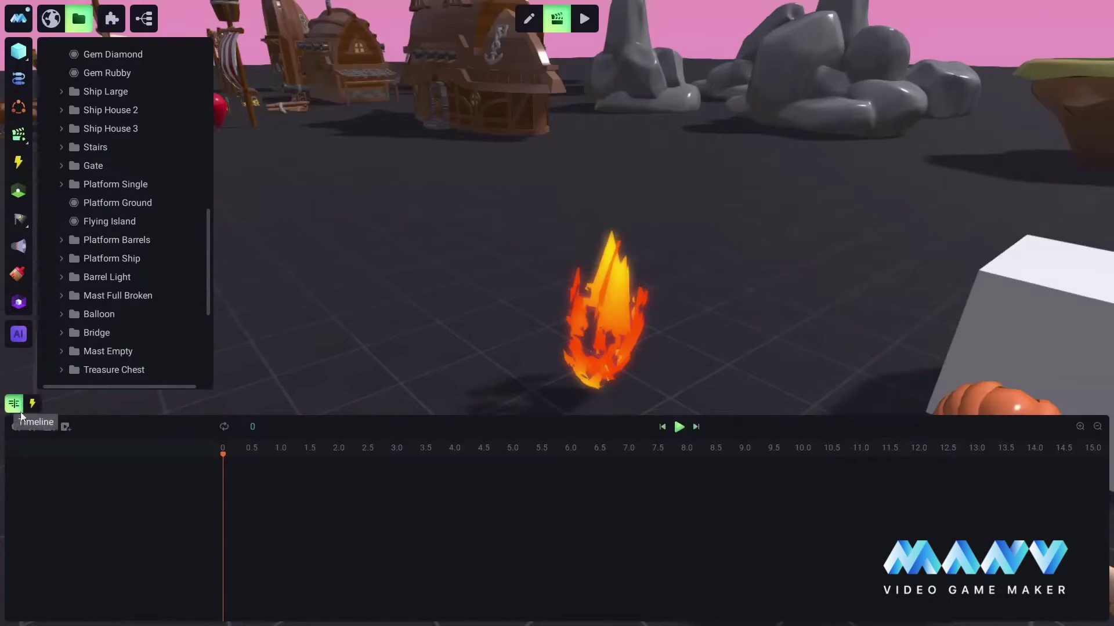
scroll(112, 212, "down", 5)
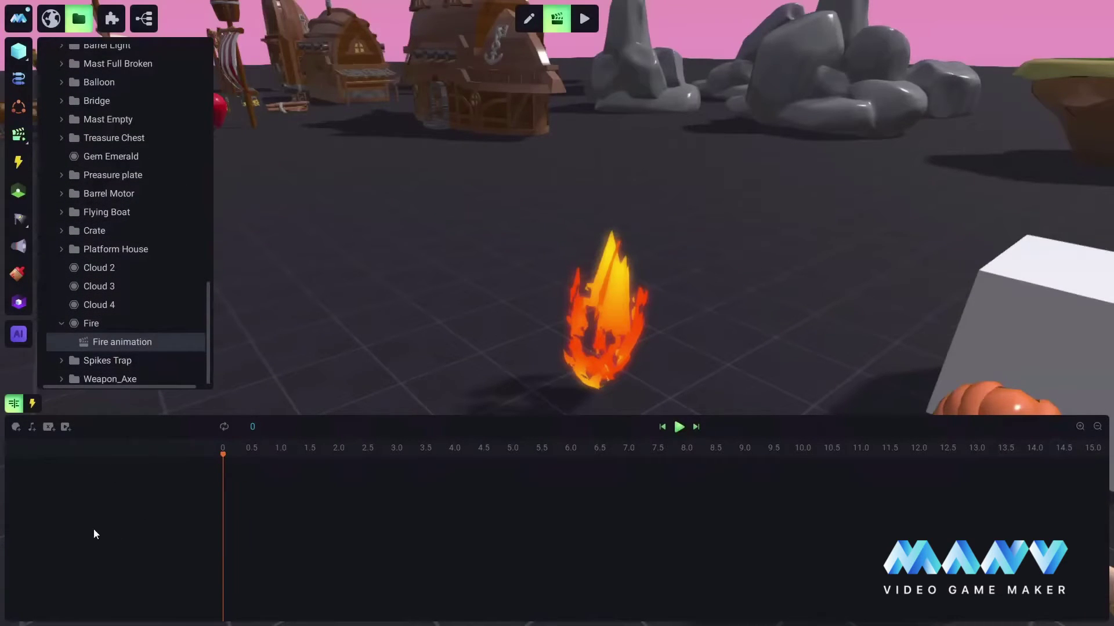
right_click(96, 324)
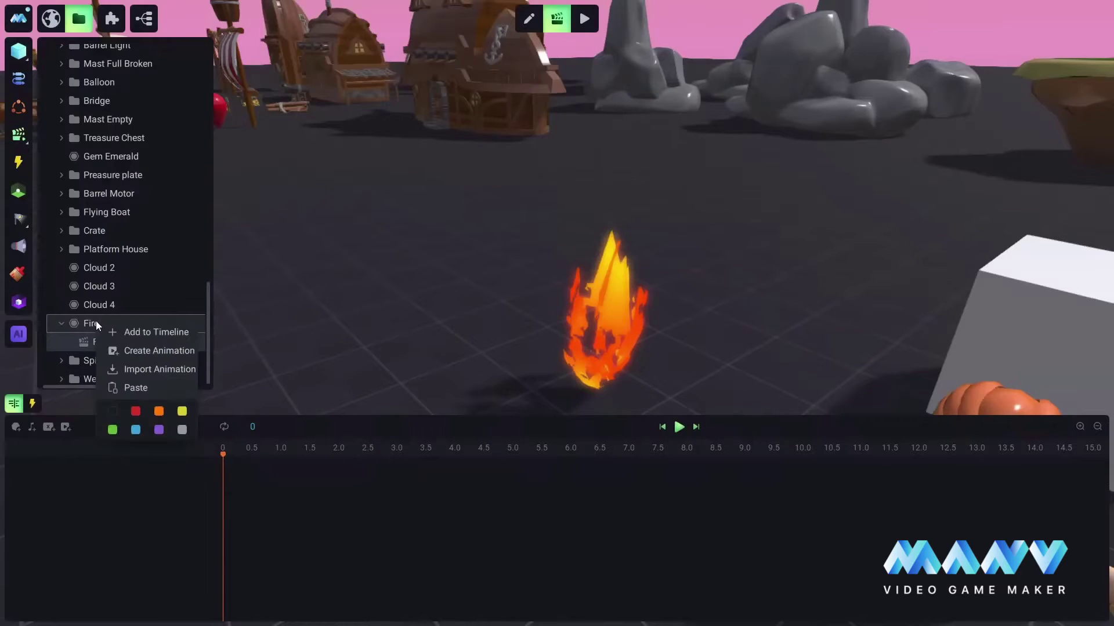
left_click(162, 331)
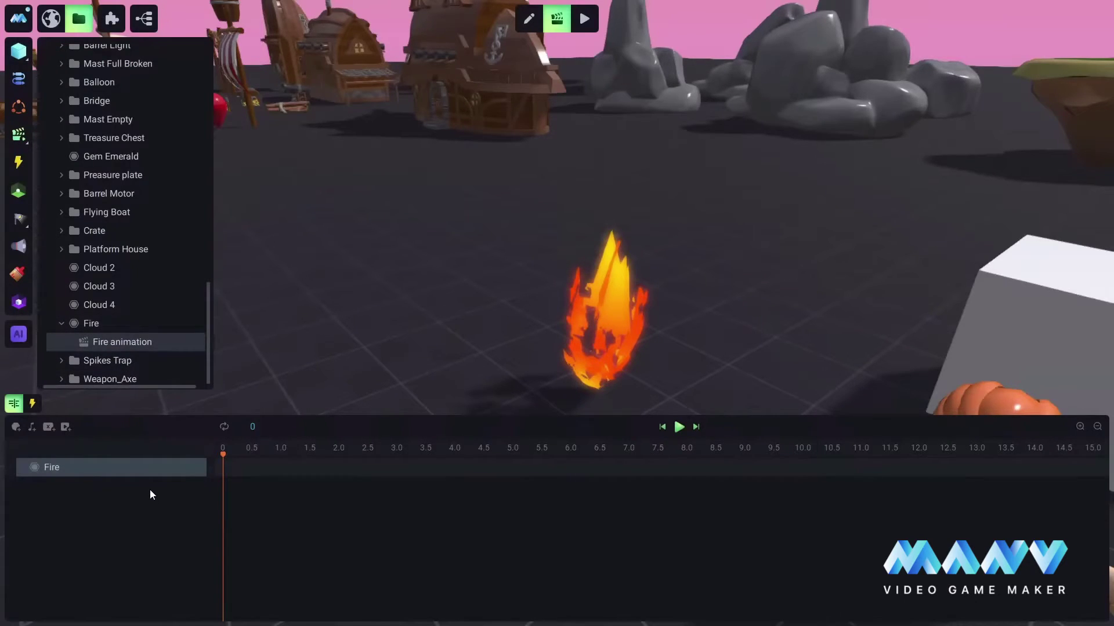
- Add the material's Offset V parameter to the Fire track and set its keyframe at 0 to origin - 0.01
left_click(180, 467)
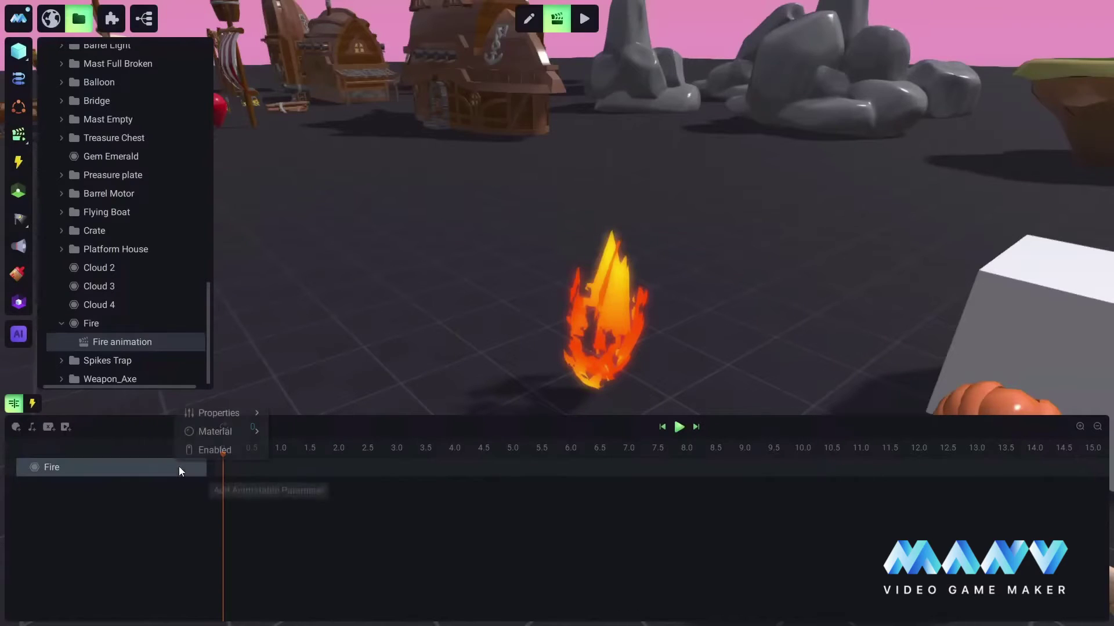
mouse_move(217, 415)
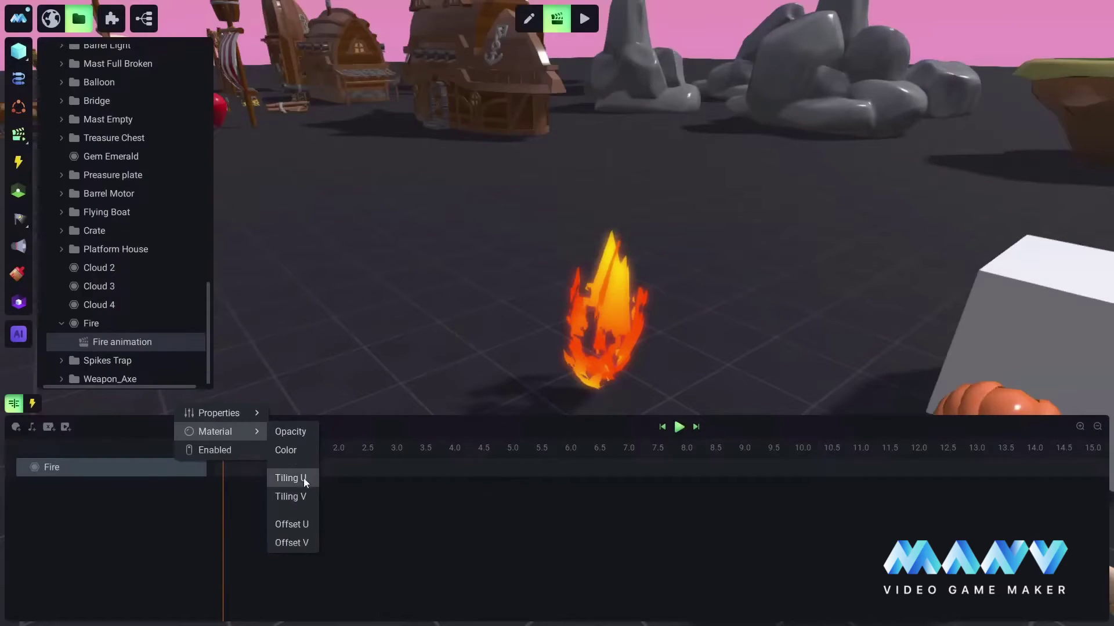
left_click(296, 544)
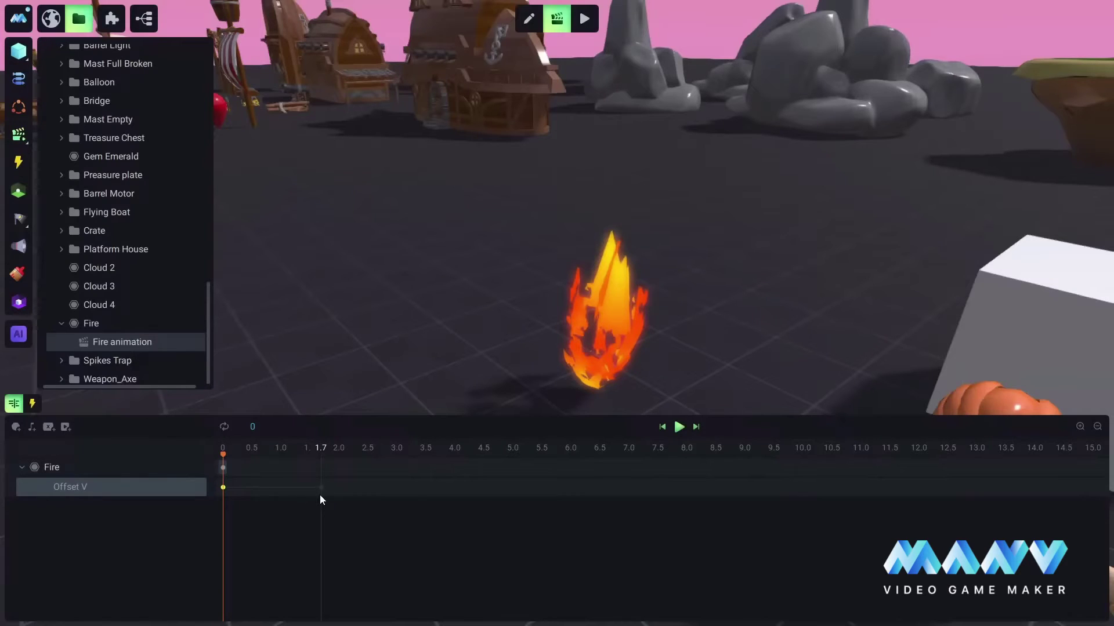
left_click(223, 488)
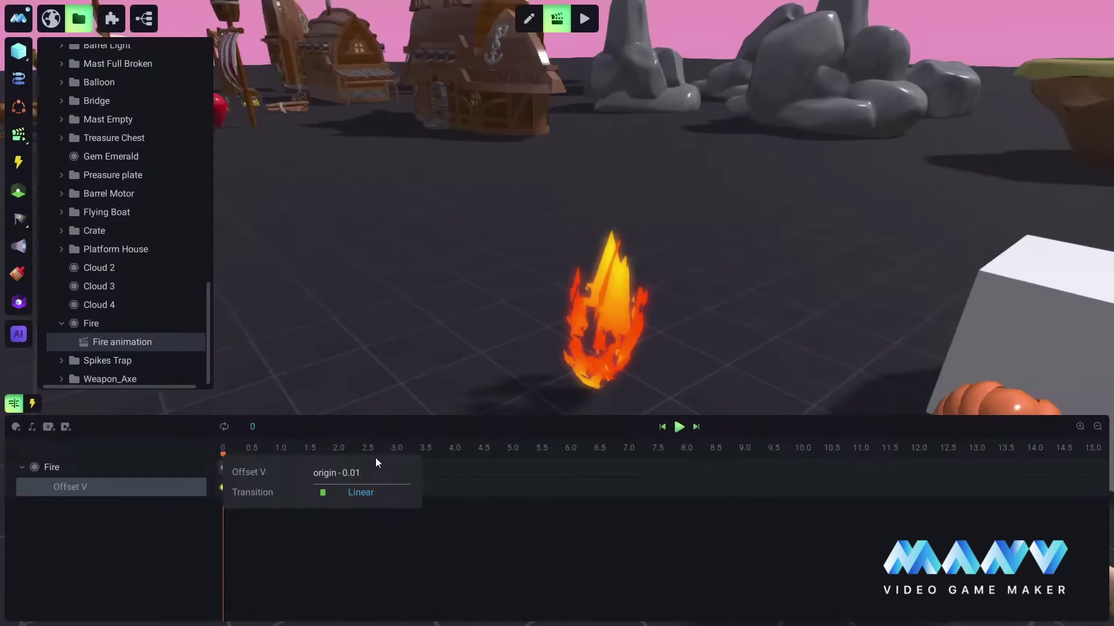
key("Return")
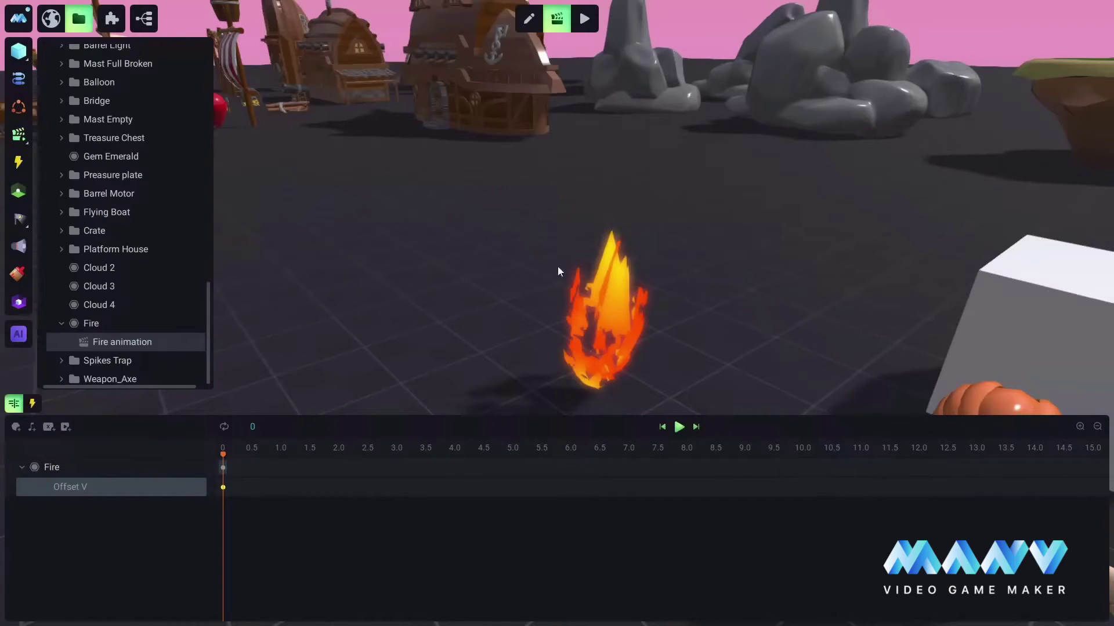
- Check the Fire material's Offset V setting in edit mode and return to the animation timeline
left_click(110, 324)
left_click(528, 19)
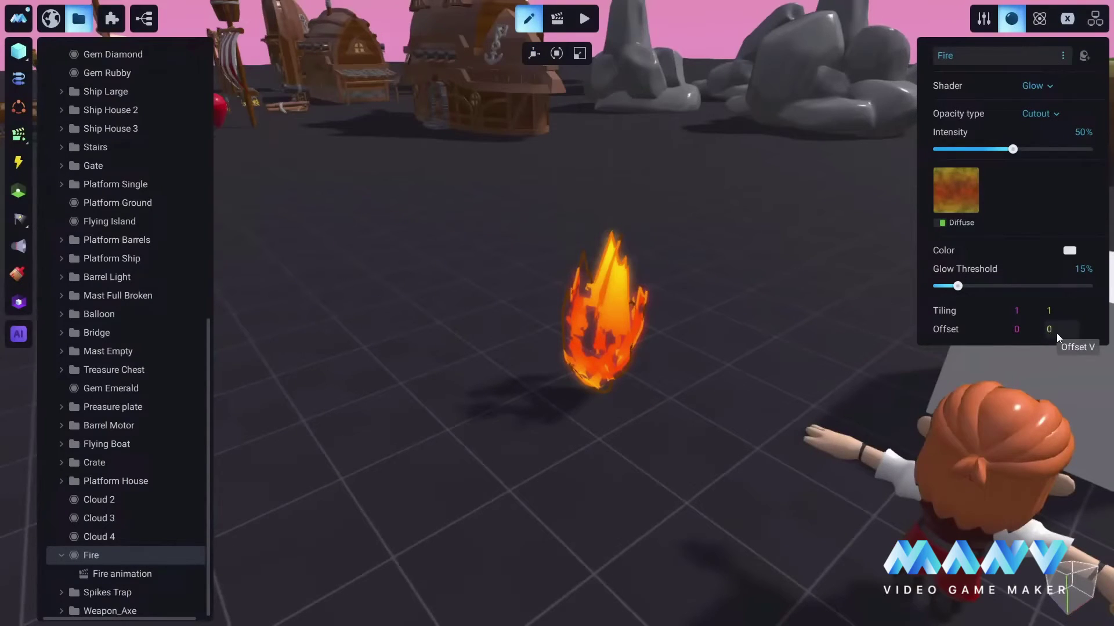
left_click(99, 558)
left_click(557, 18)
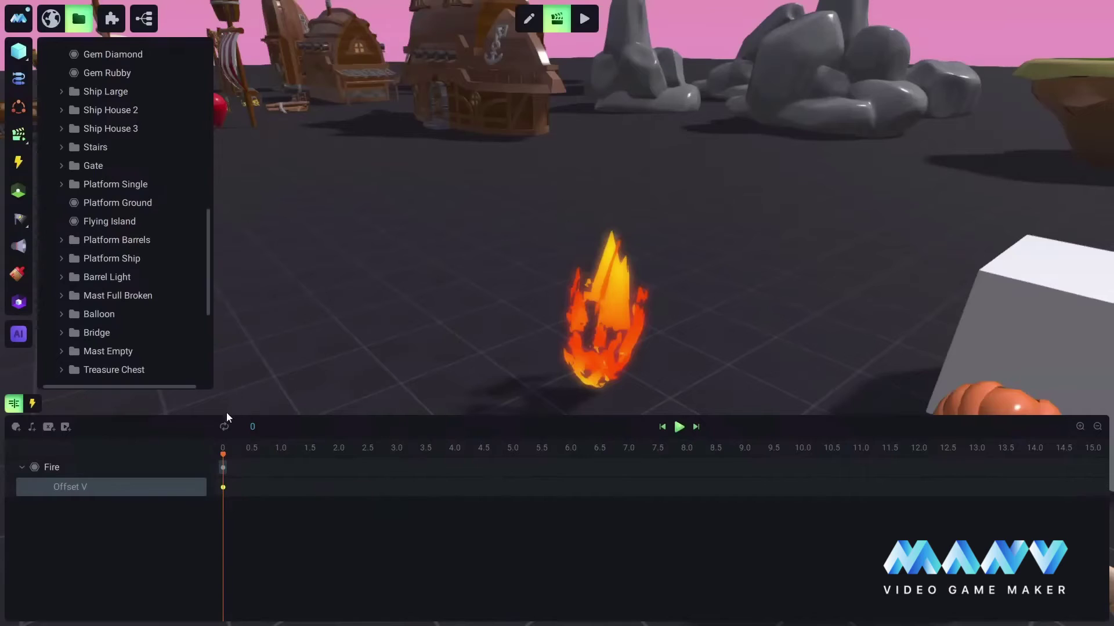
- Turn on looping to preview the fire animation, and disable its Offset V track
left_click(224, 427)
left_click(678, 427)
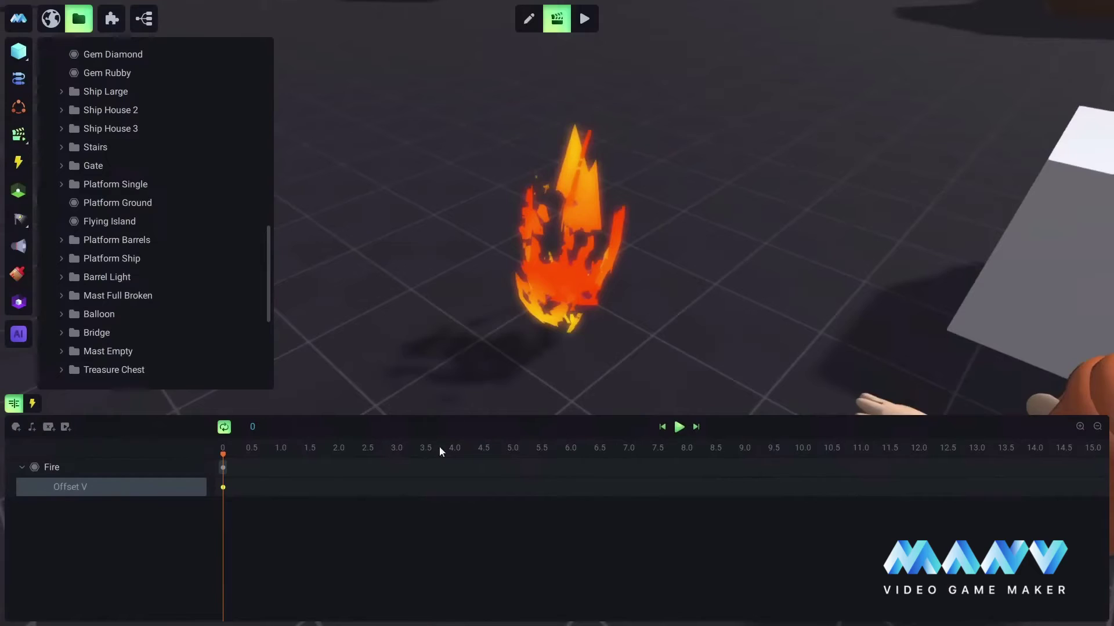
left_click(194, 488)
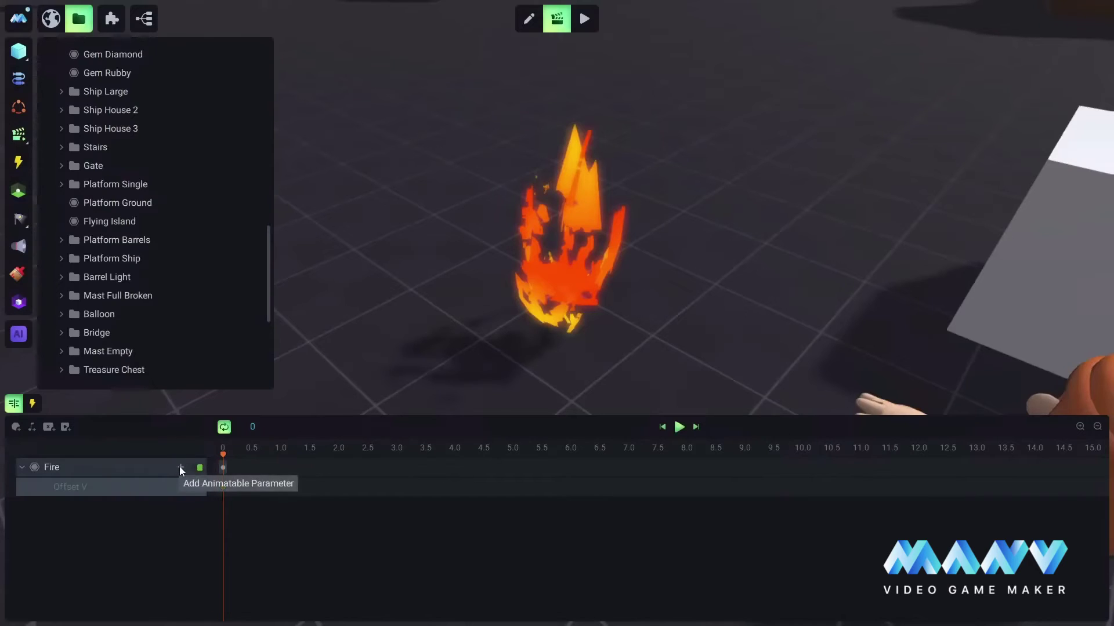
- Add the material's Opacity as an animatable parameter of the Fire track
left_click(180, 467)
mouse_move(215, 413)
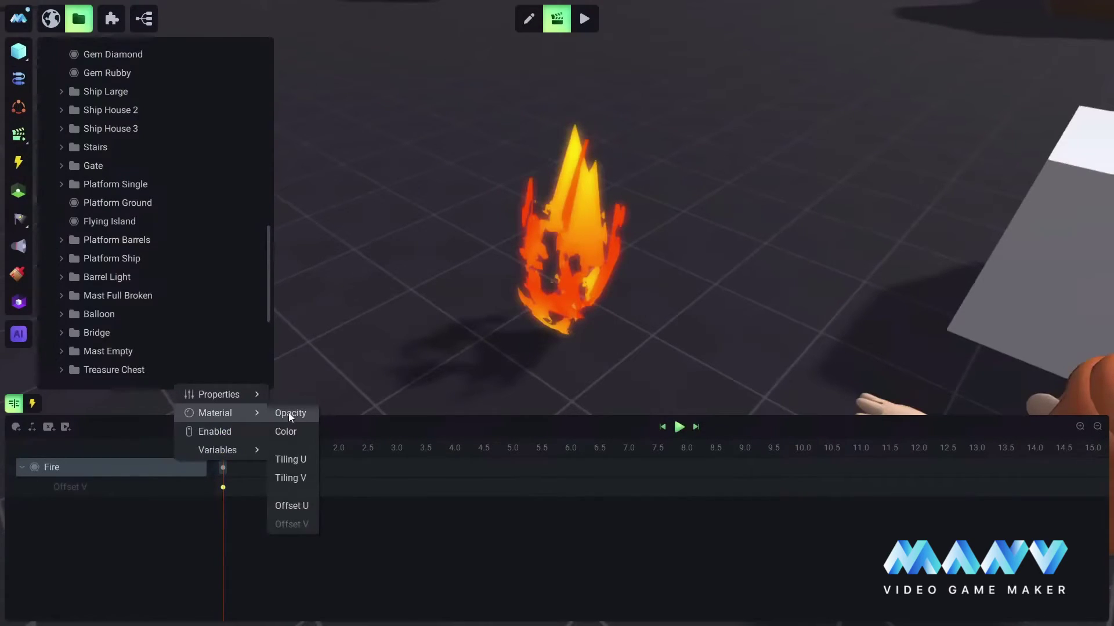
left_click(289, 413)
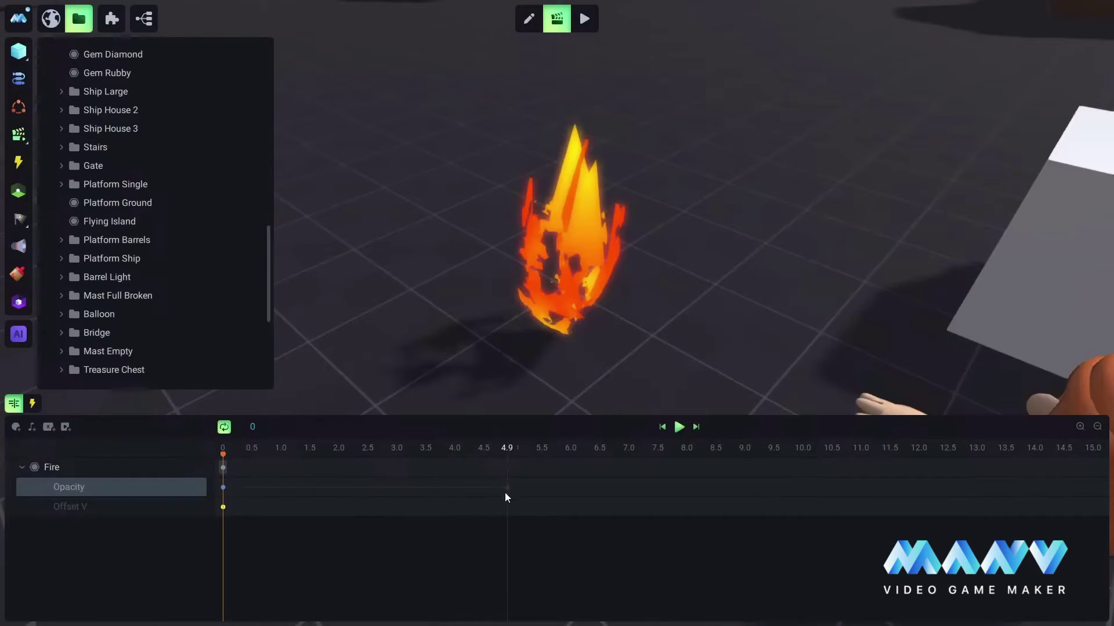
scroll(148, 239, "down", 5)
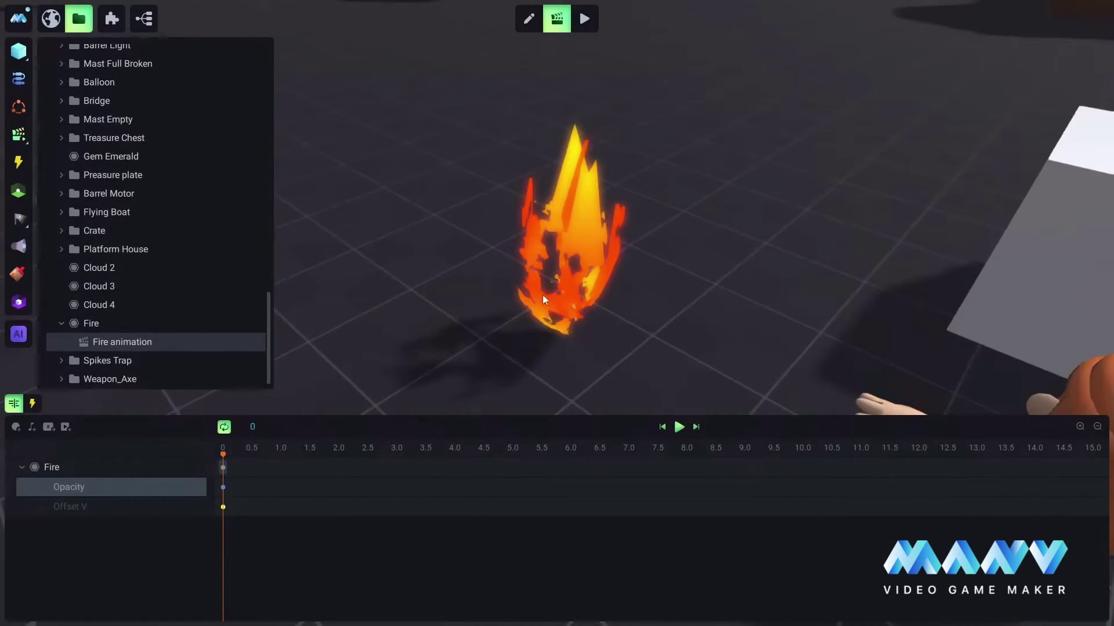
- Try origin - 1 as the Opacity keyframe value at 0 and play the animation
left_click(223, 487)
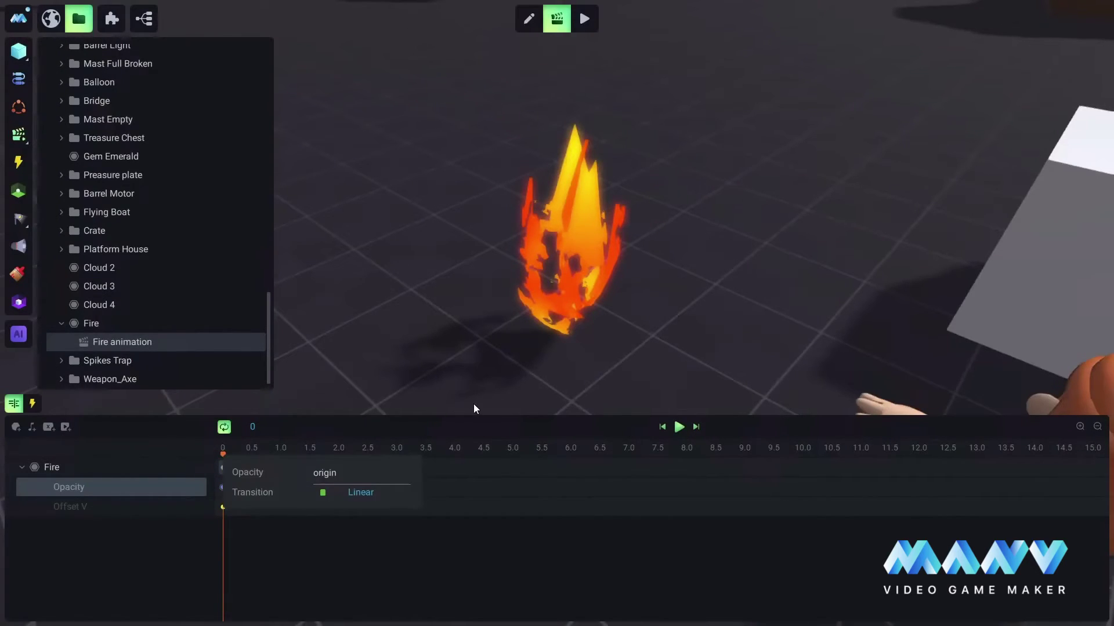
type("- 1")
key("Return")
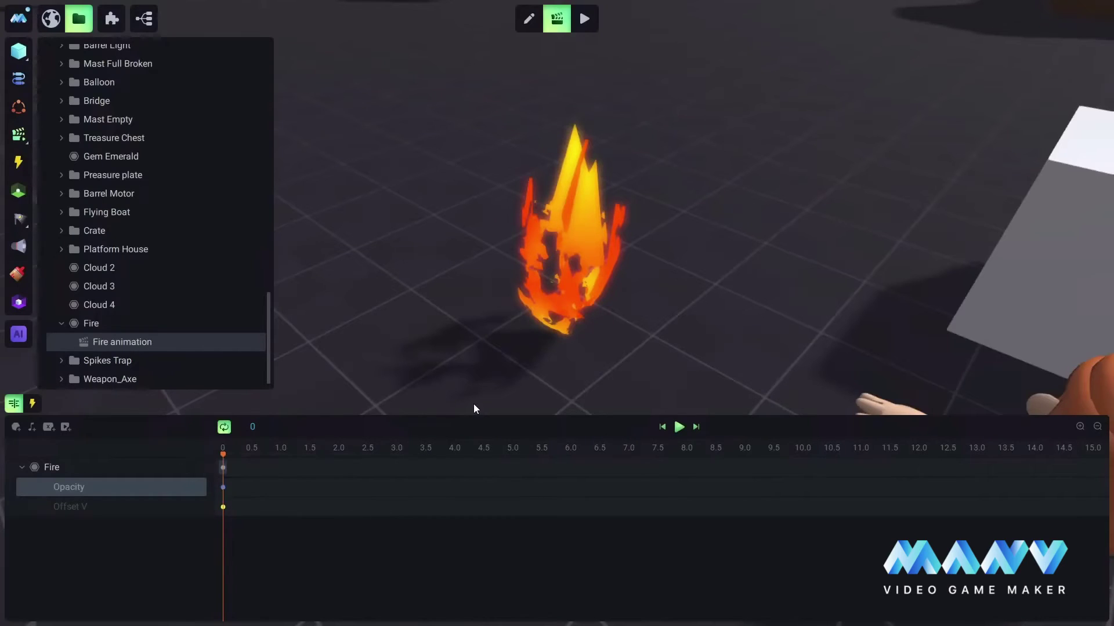
left_click(684, 427)
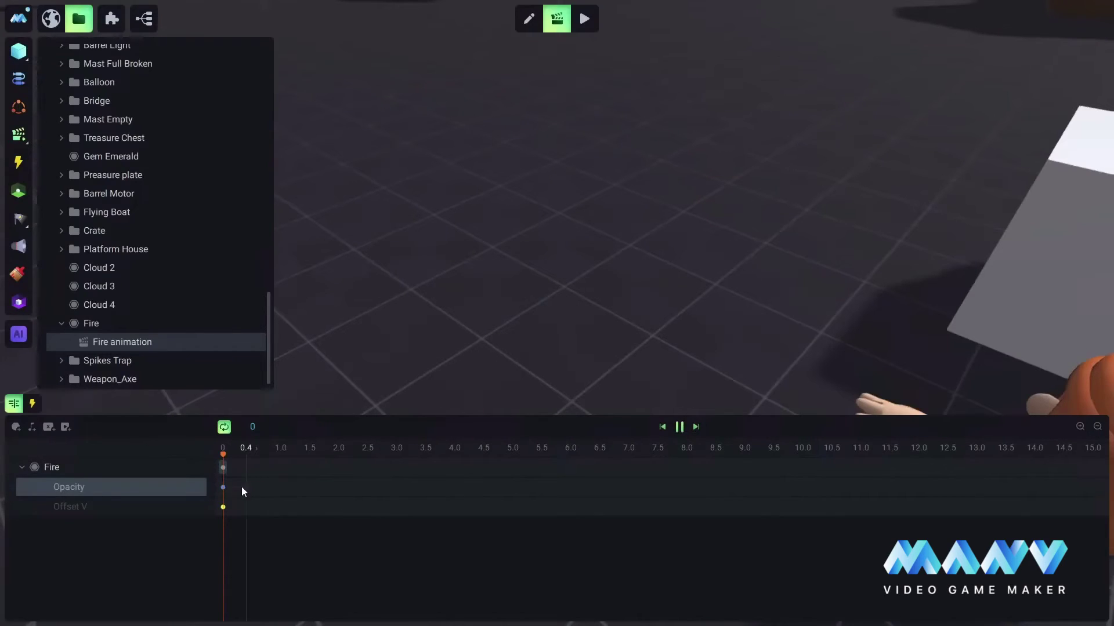
- Set the Opacity keyframe at 0 to a fixed value of 50
left_click(223, 487)
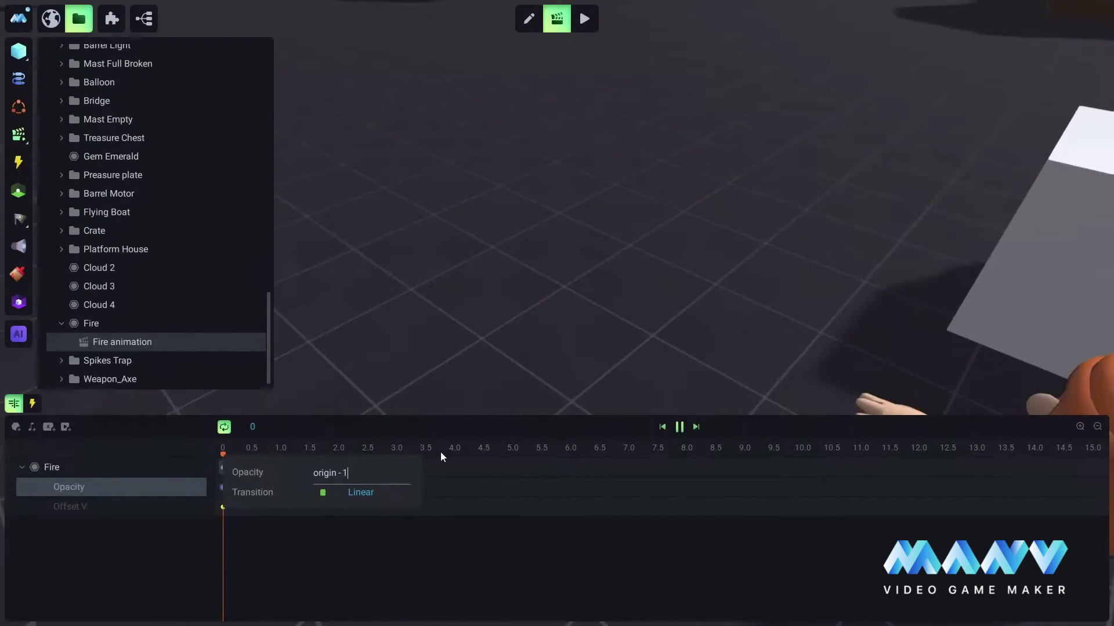
key("BackSpace")
key("BackSpace")
key("BackSpace")
key("BackSpace")
key("BackSpace")
key("BackSpace")
key("BackSpace")
key("BackSpace")
key("BackSpace")
key("BackSpace")
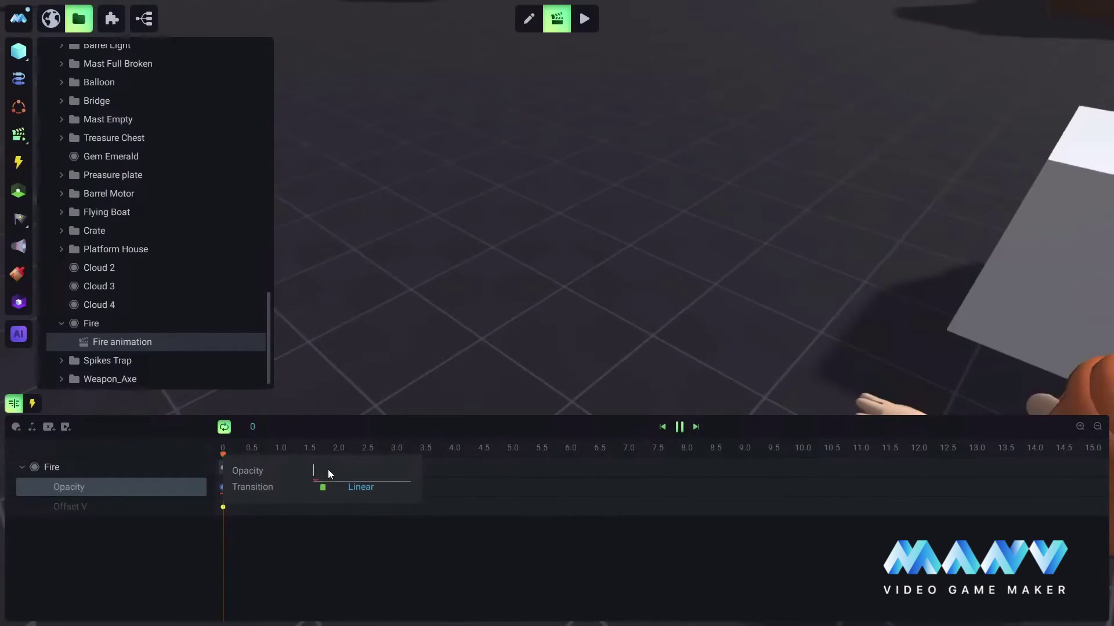
type("0.5")
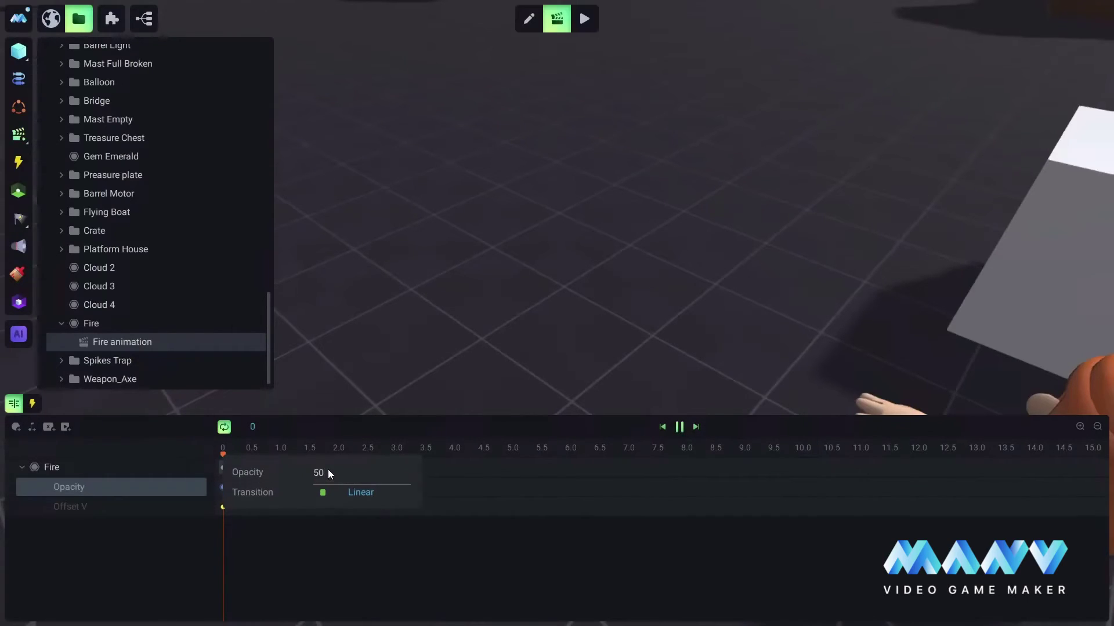
key("Return")
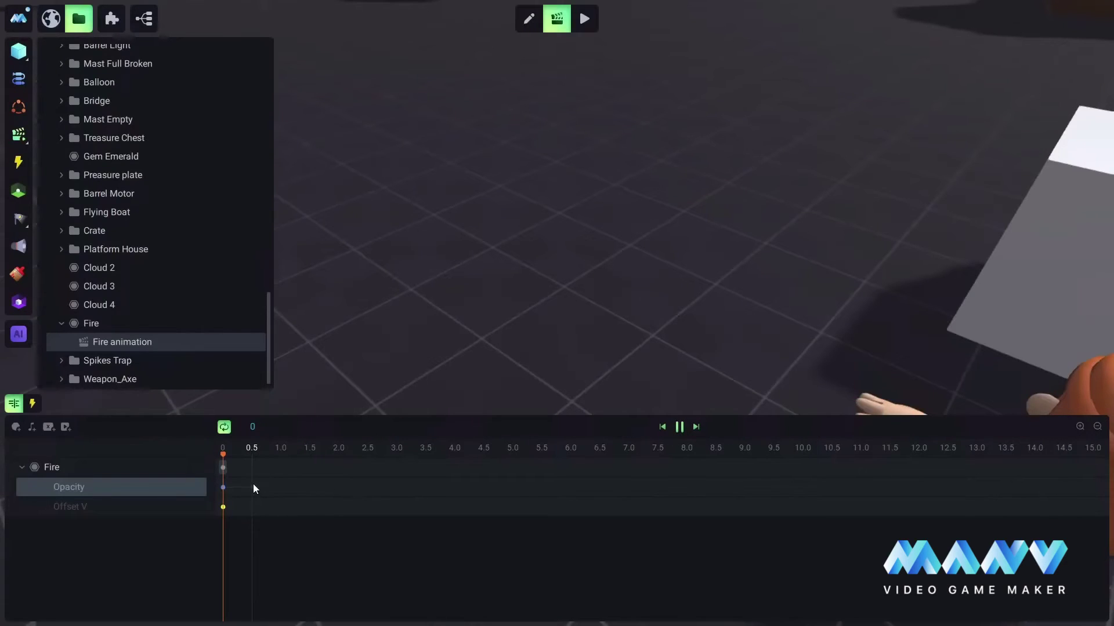
- Add Opacity keyframes at 1.0 and 2.0 seconds, giving the one at 2.0 seconds a value of 0
left_click(282, 487)
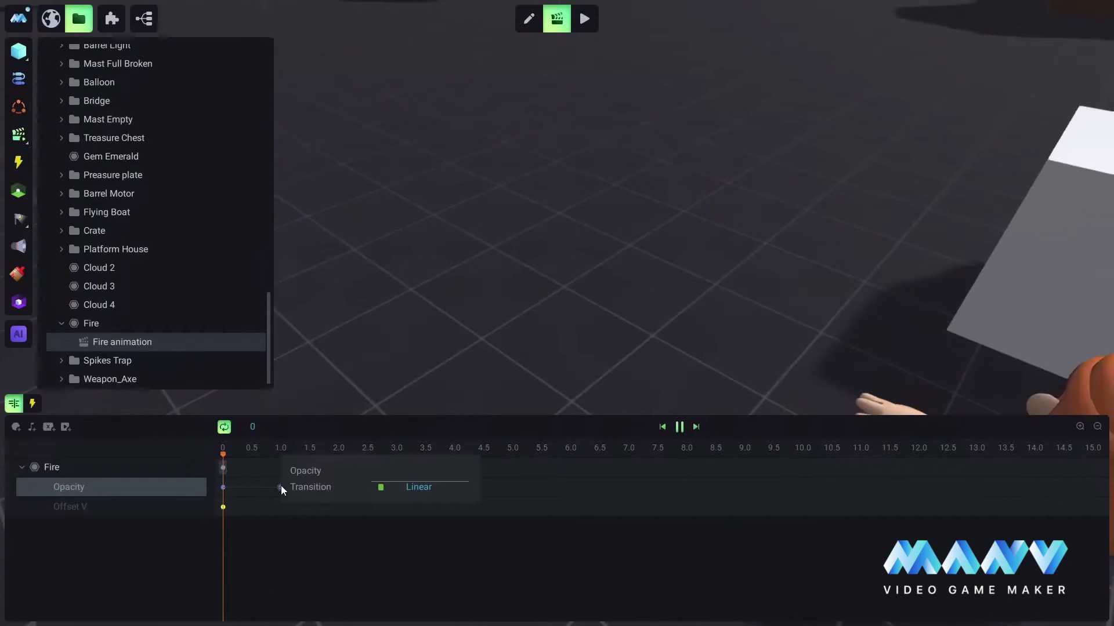
type("0.5")
key("Return")
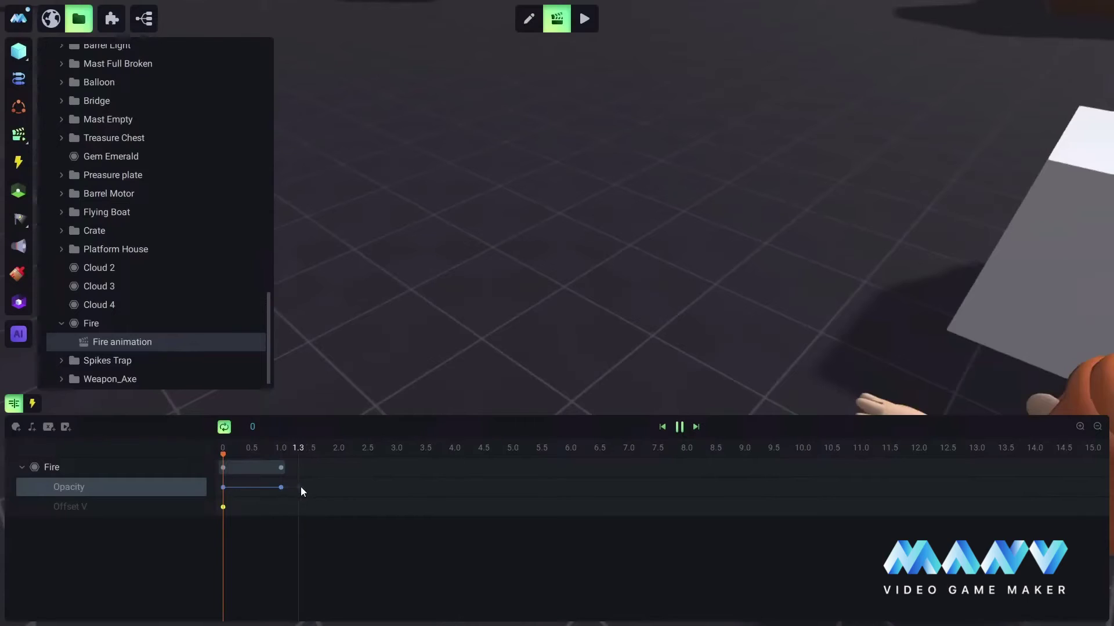
left_click(338, 488)
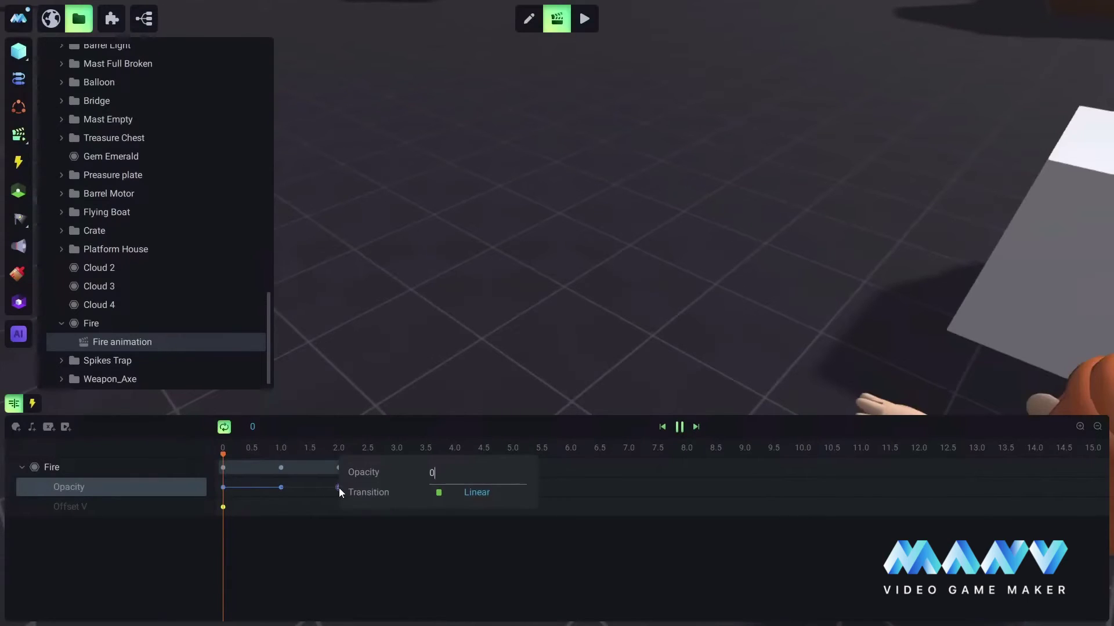
key("Return")
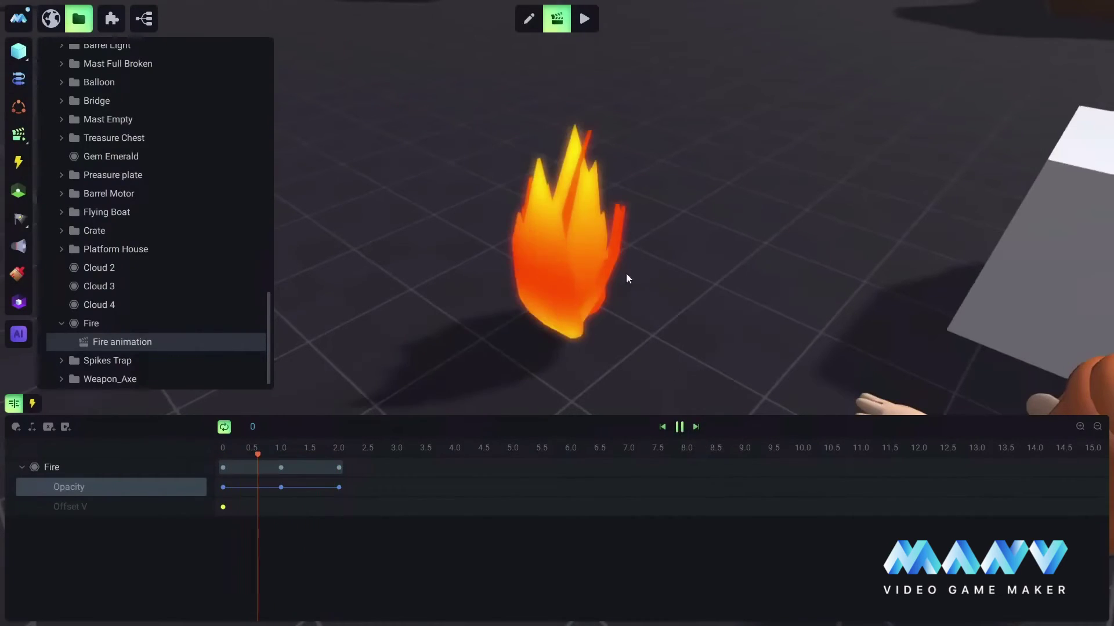
- Stop the animation playback and delete the Opacity parameter from the Fire track
left_click(679, 427)
right_click(145, 489)
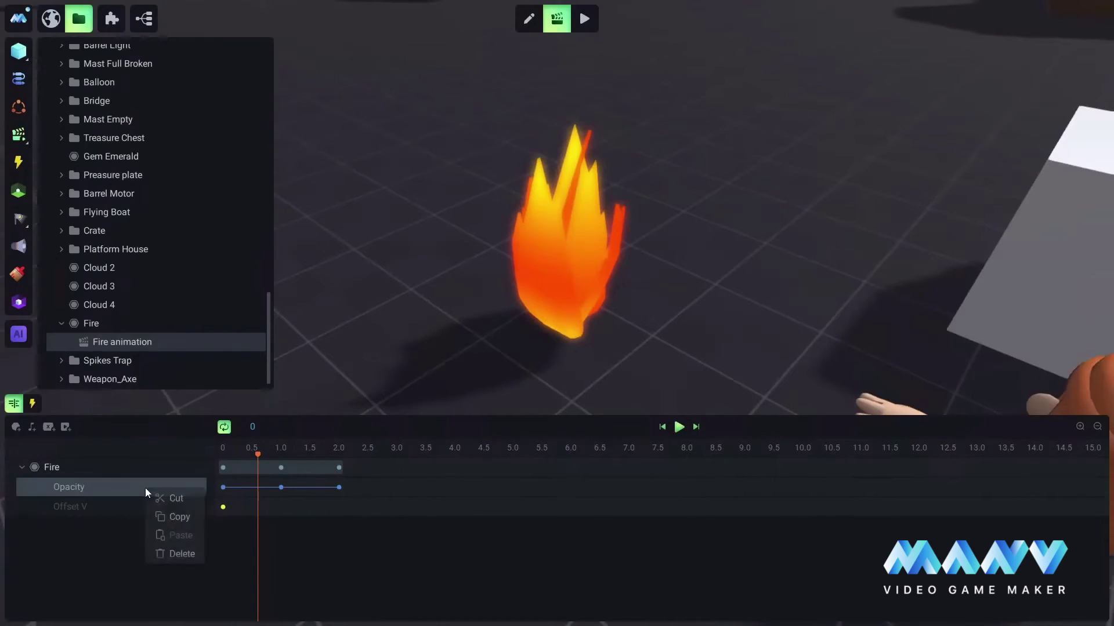
left_click(184, 555)
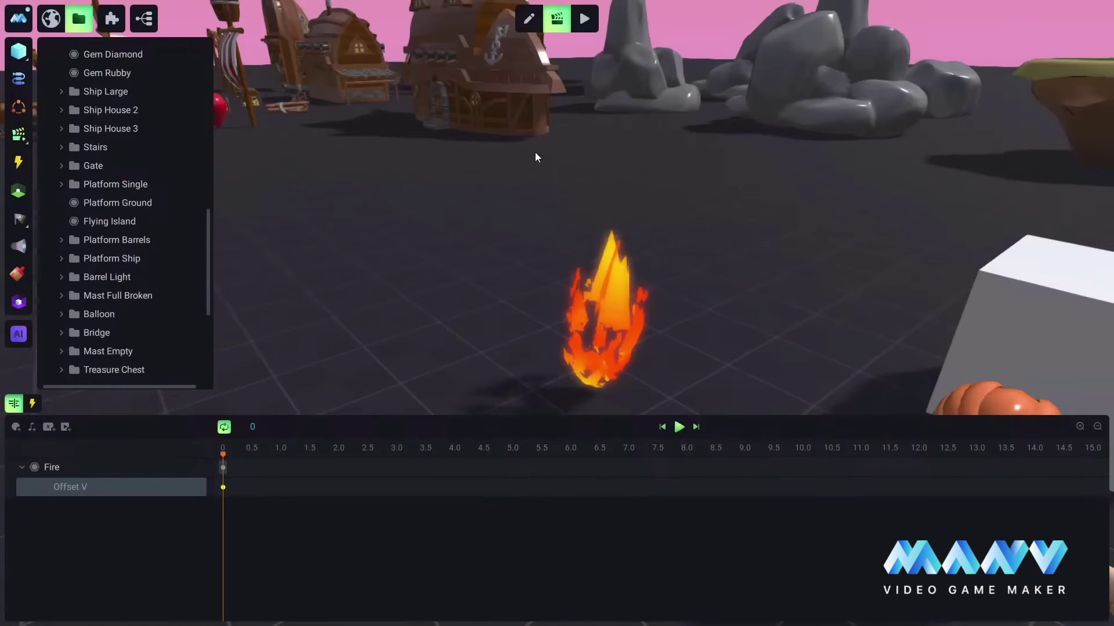
- Return to edit mode and add a number variable named Intensity with a value of 5 to the Fire object
left_click(527, 19)
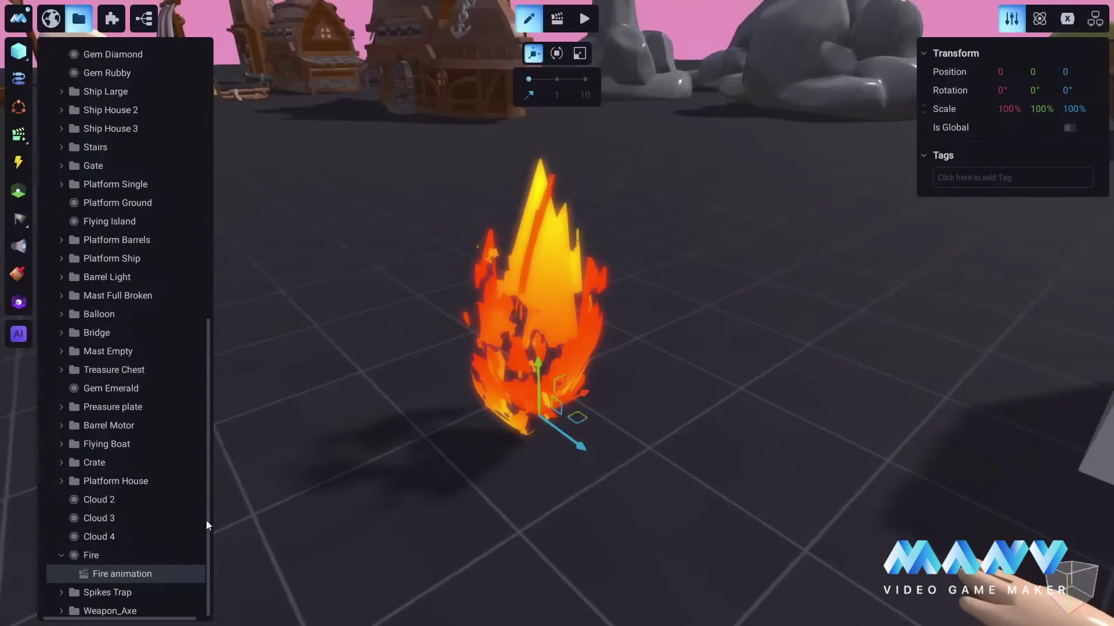
left_click(89, 555)
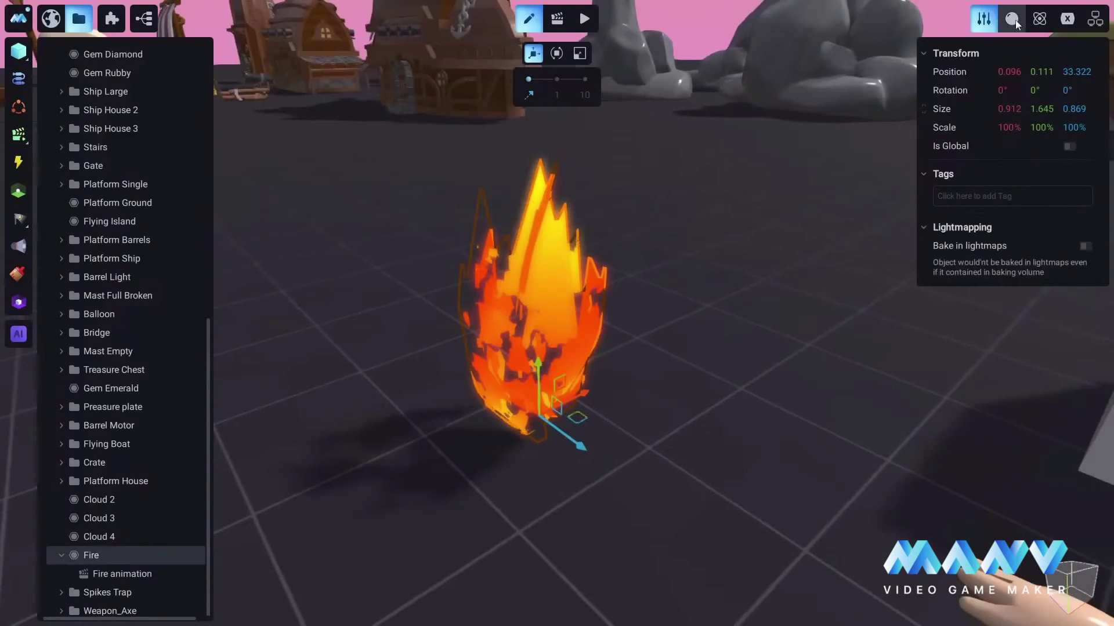
left_click(1070, 19)
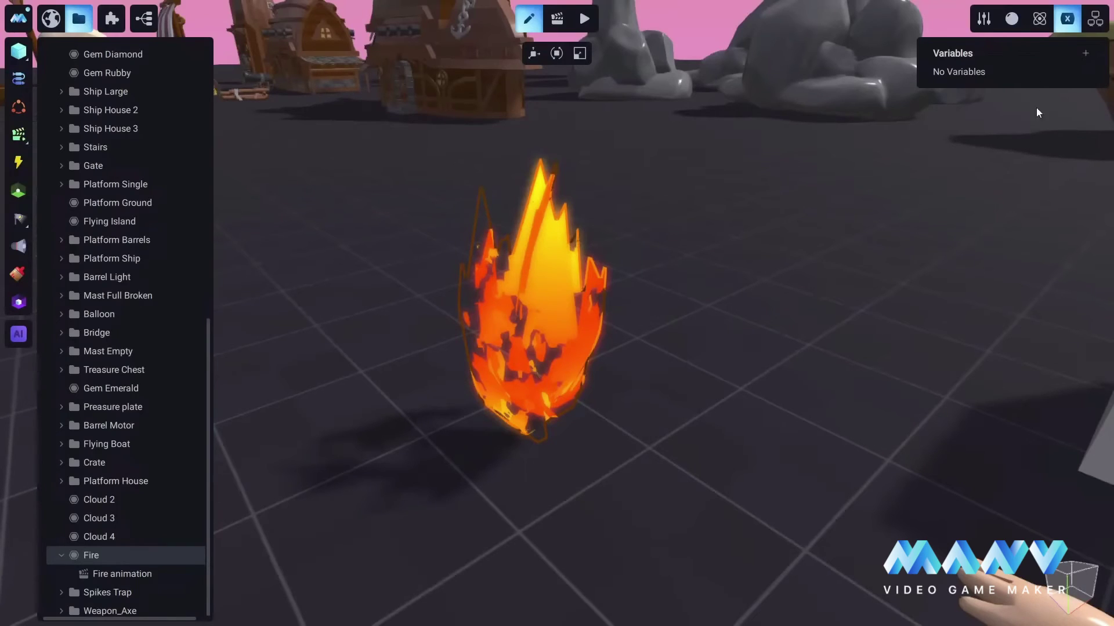
left_click(1084, 54)
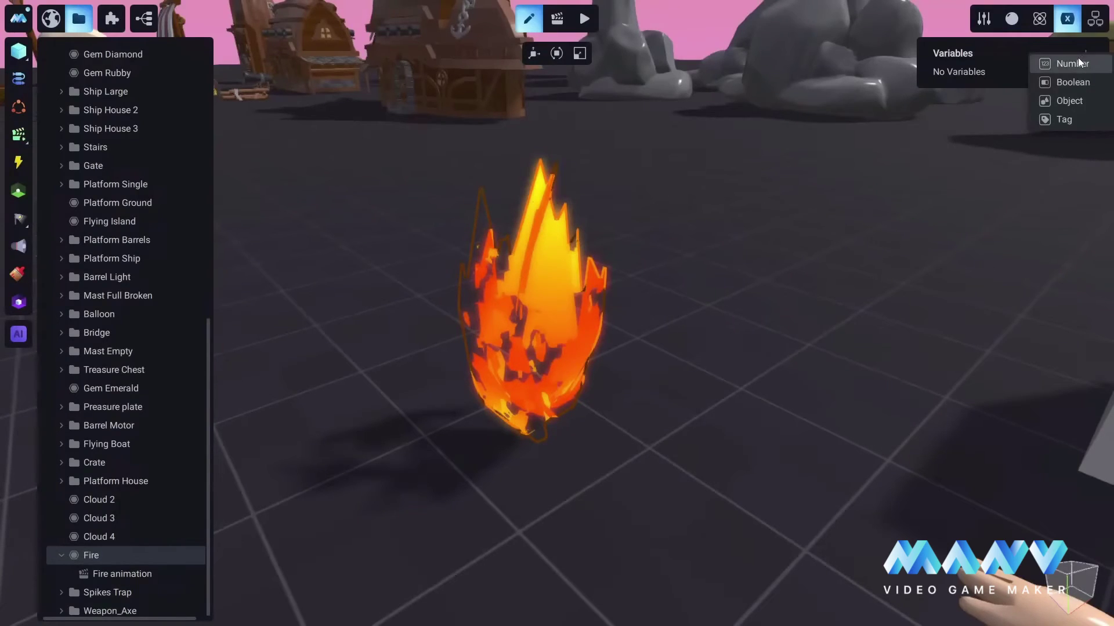
left_click(1074, 63)
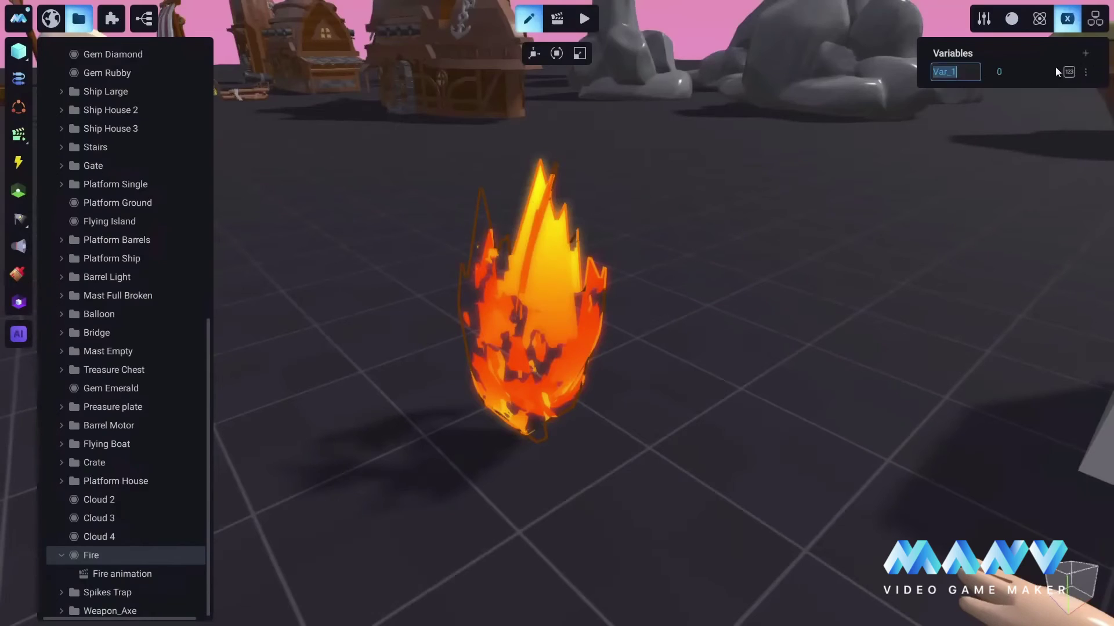
type("Intensity")
key("Return")
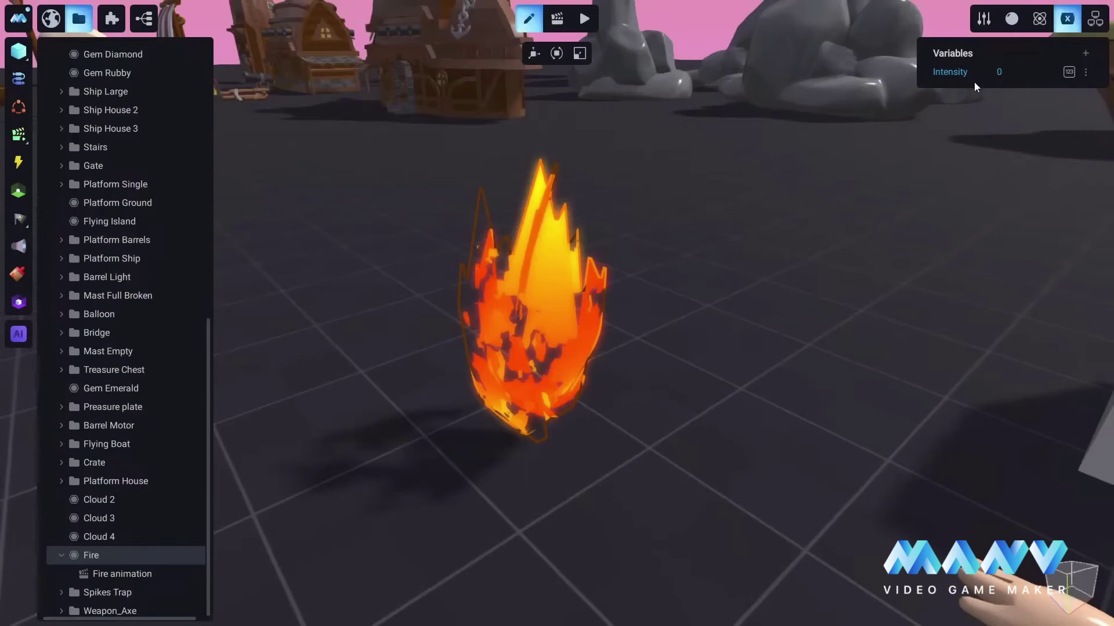
left_click(1004, 71)
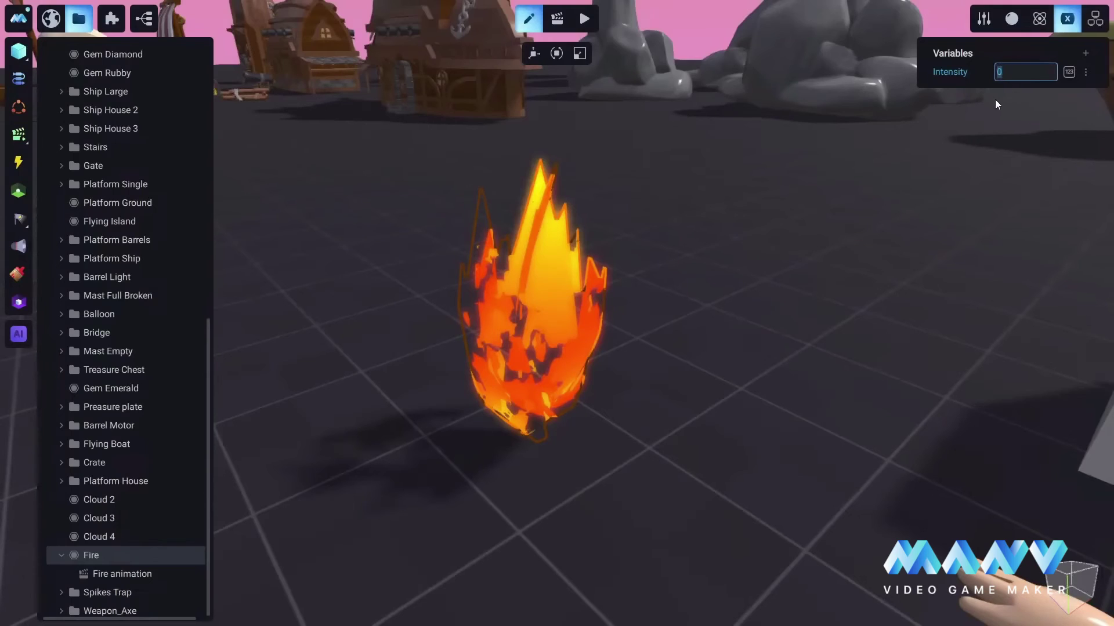
type("5")
key("Return")
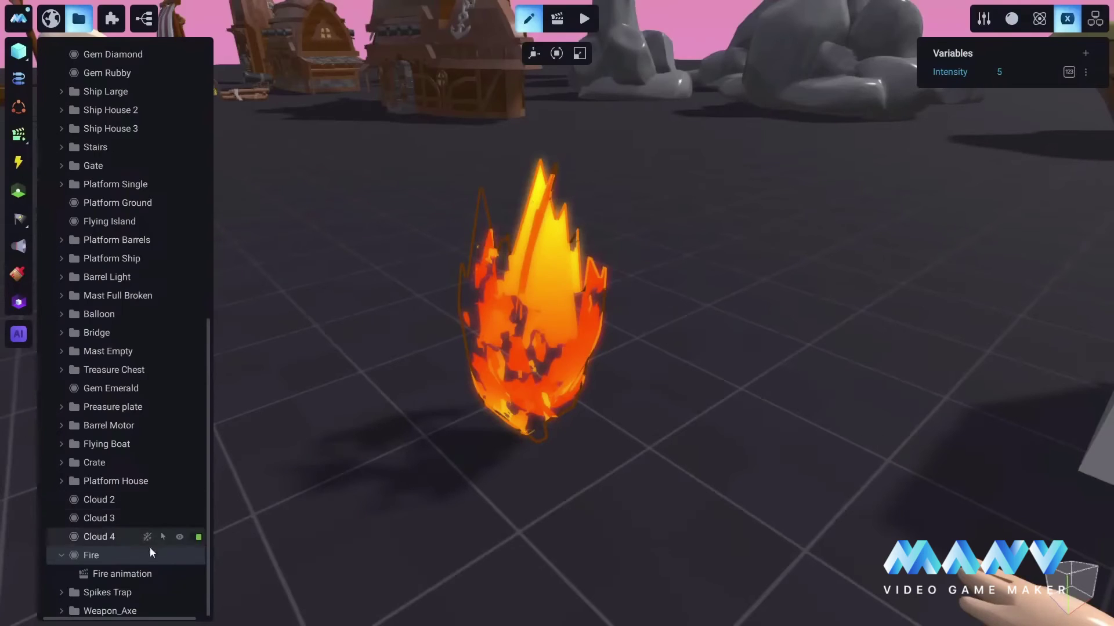
- In Fire animation, extend the Offset V keyframe expression at 0 with a multiplication by an object reference, starting the reference with $
left_click(115, 575)
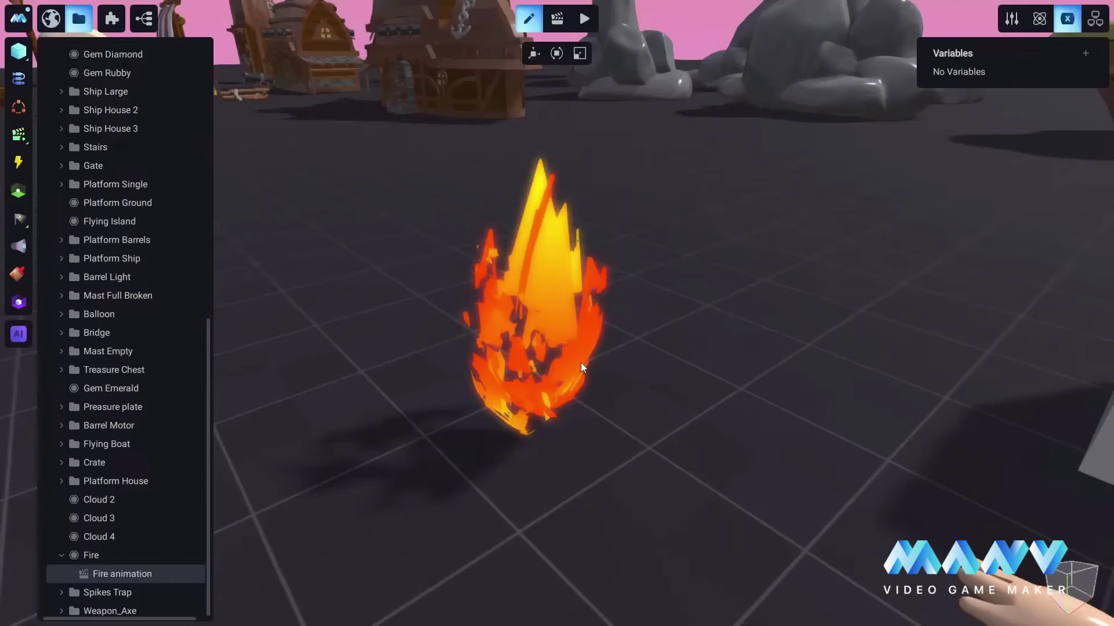
left_click(553, 19)
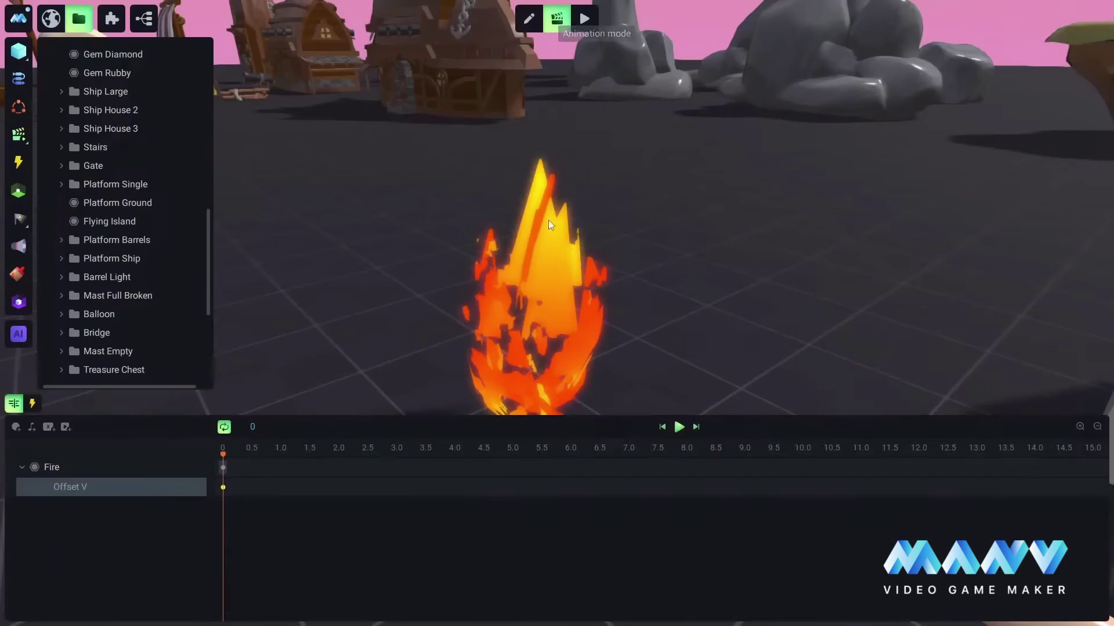
left_click(223, 488)
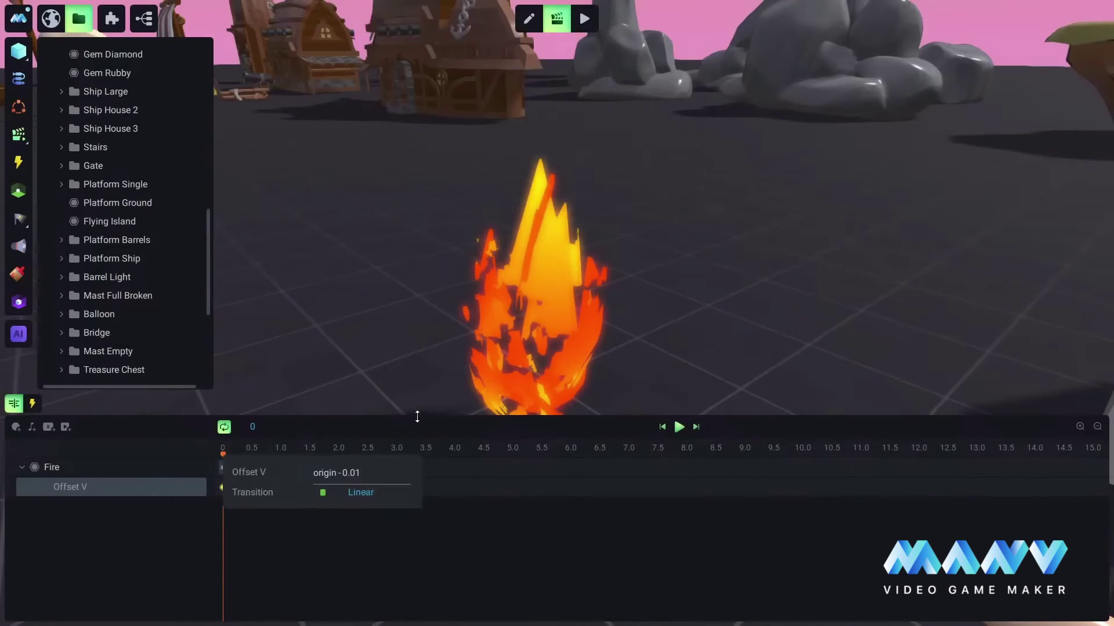
type("*")
type("$0")
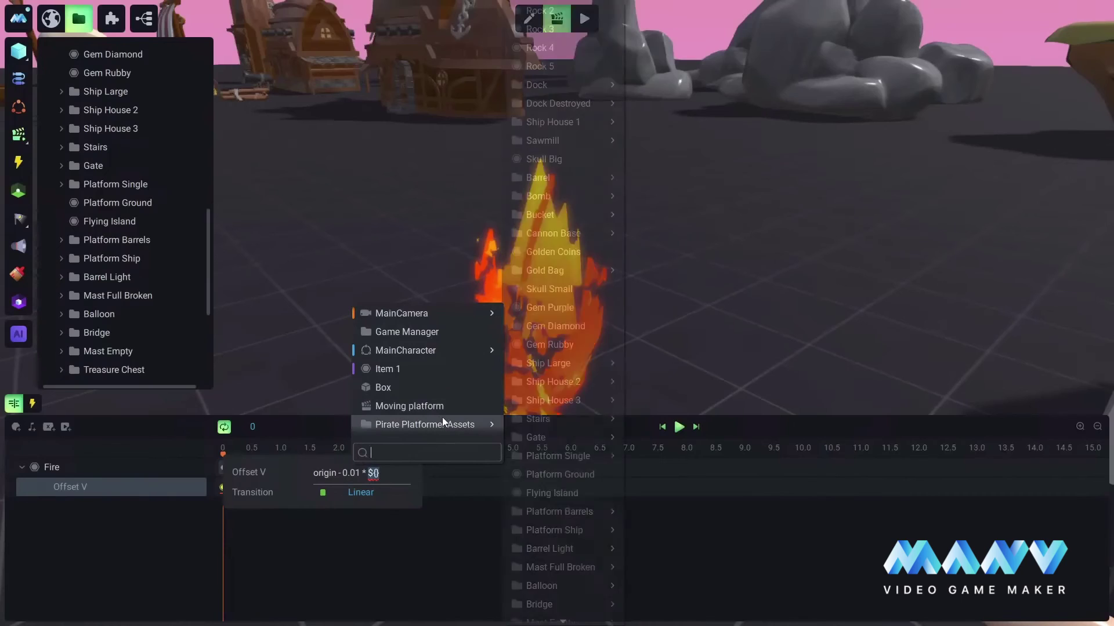
- Insert the Fire object's Intensity variable as the multiplier in the Offset V expression and play the animation
mouse_move(416, 424)
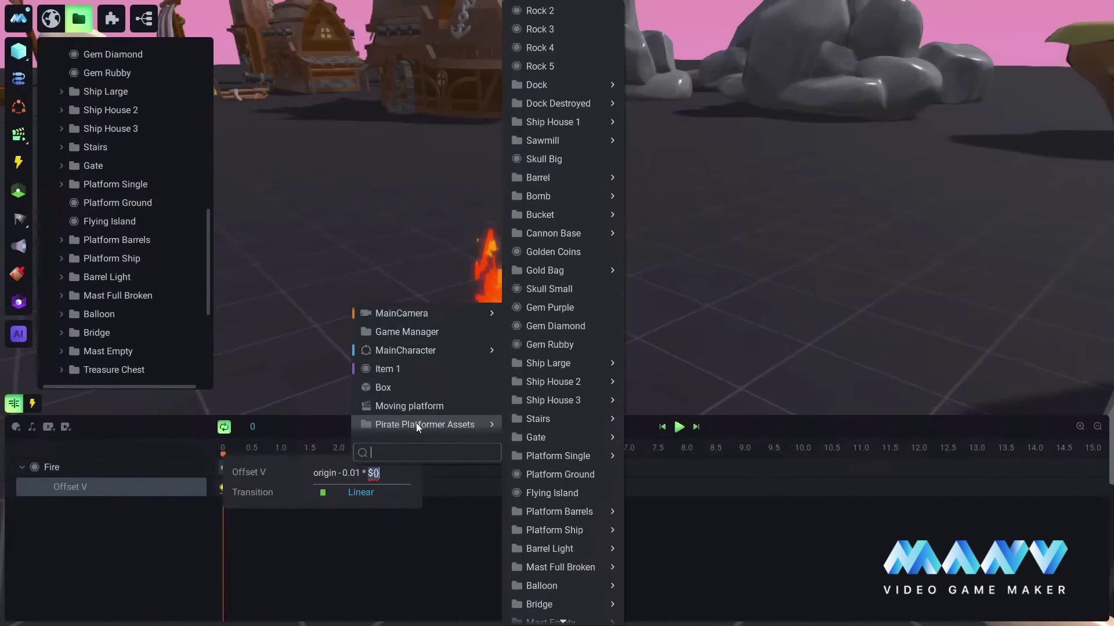
scroll(574, 479, "down", 5)
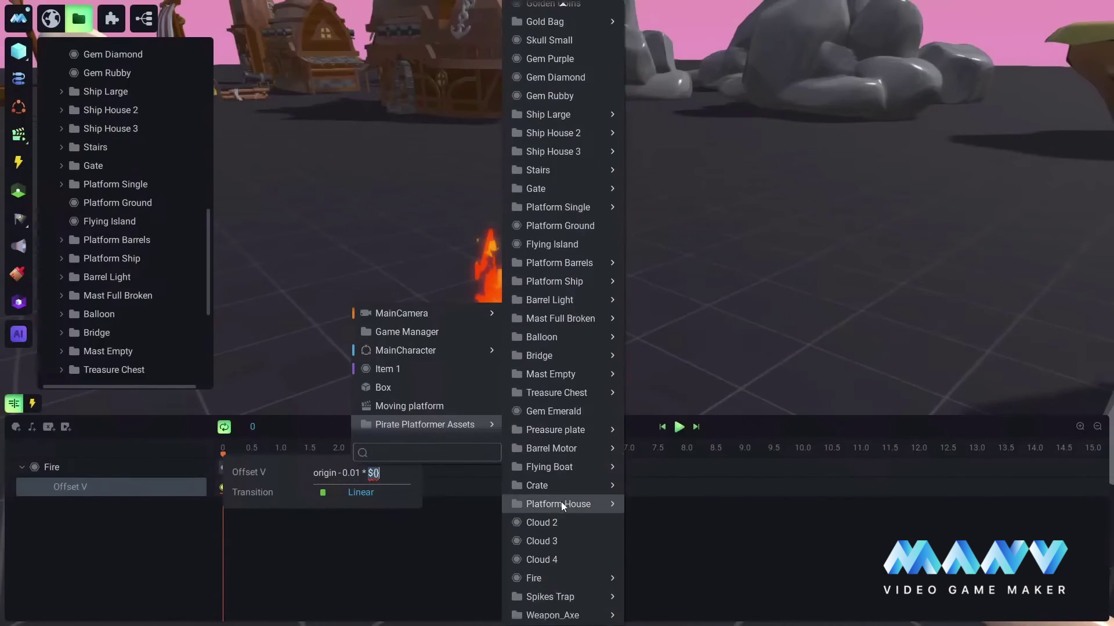
mouse_move(547, 579)
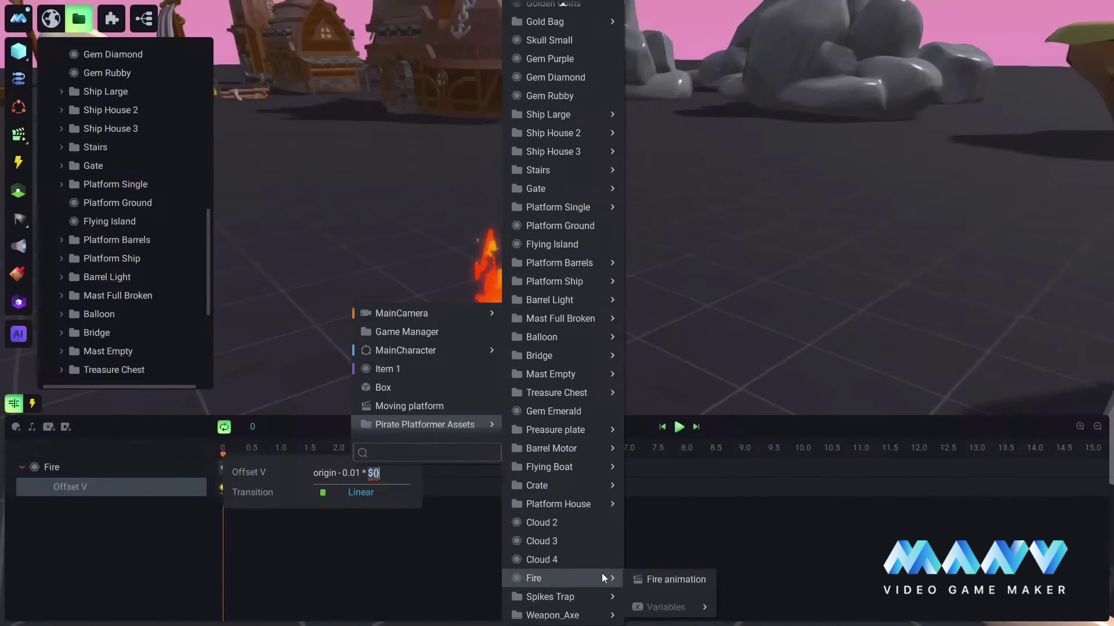
mouse_move(675, 610)
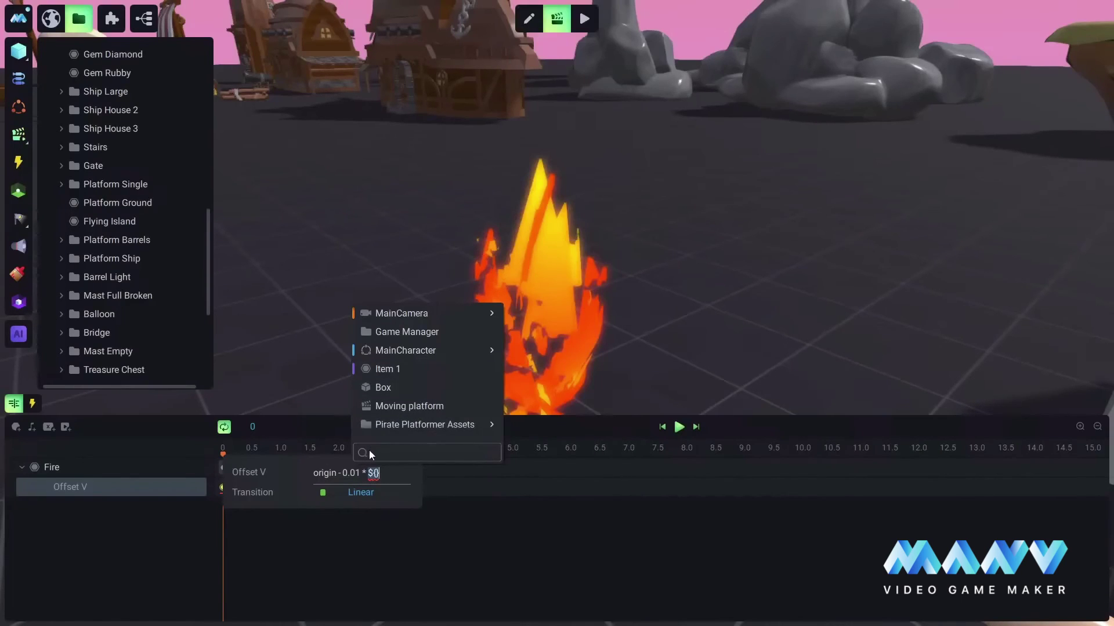
type("inten")
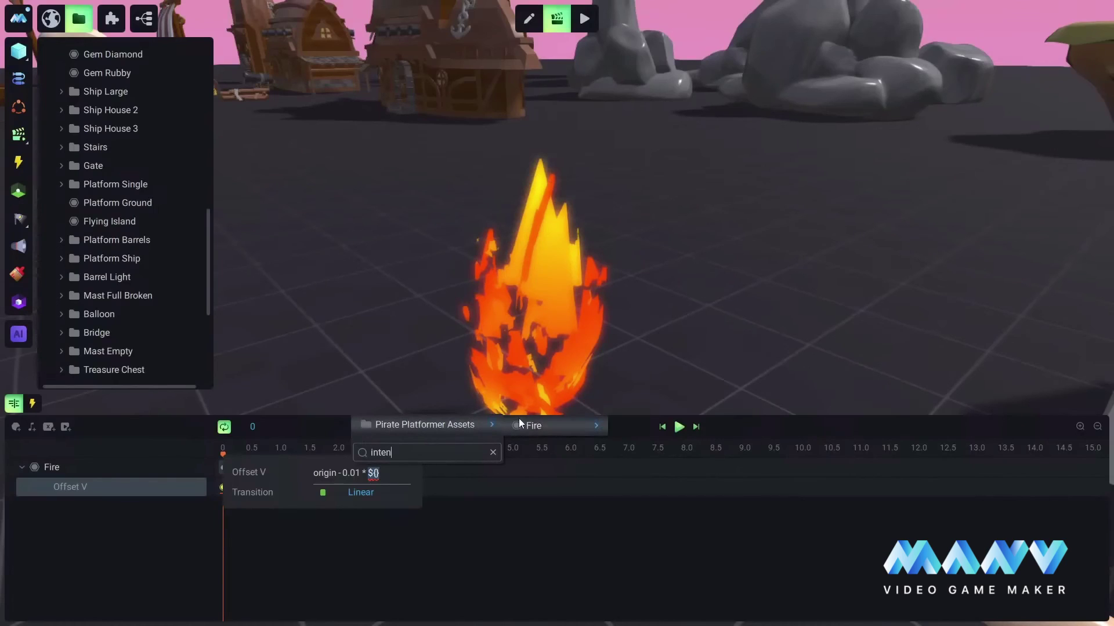
mouse_move(552, 421)
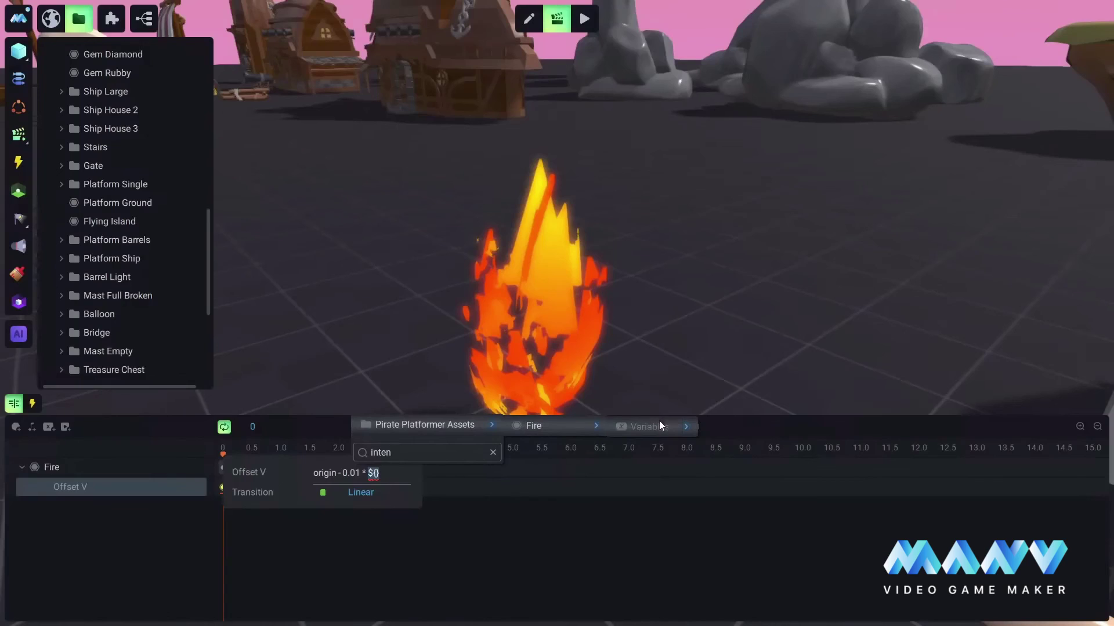
mouse_move(657, 428)
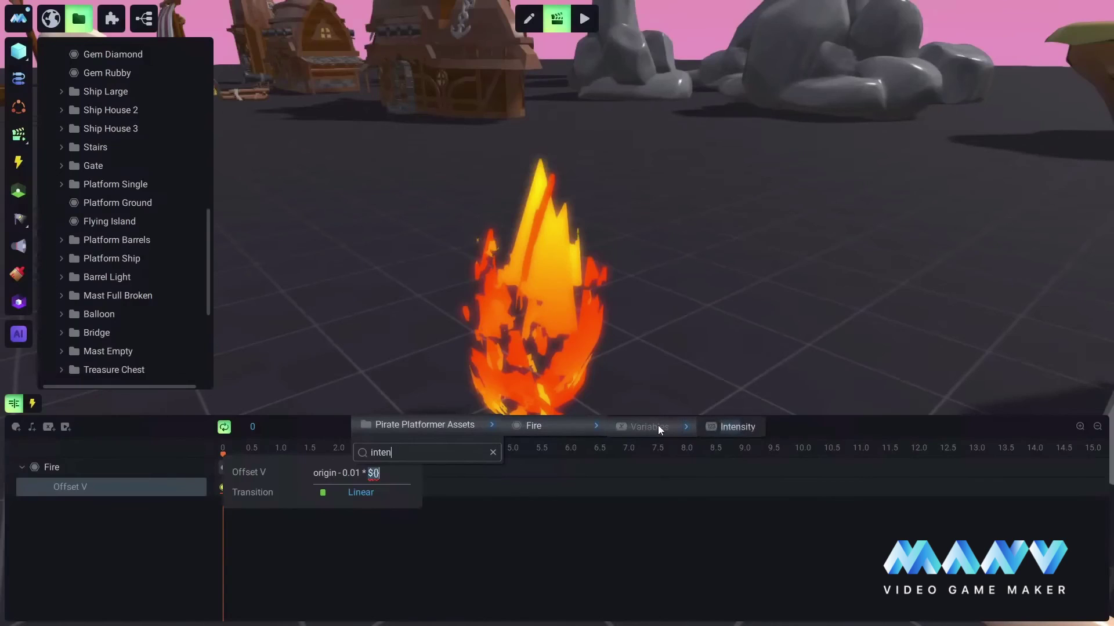
left_click(746, 427)
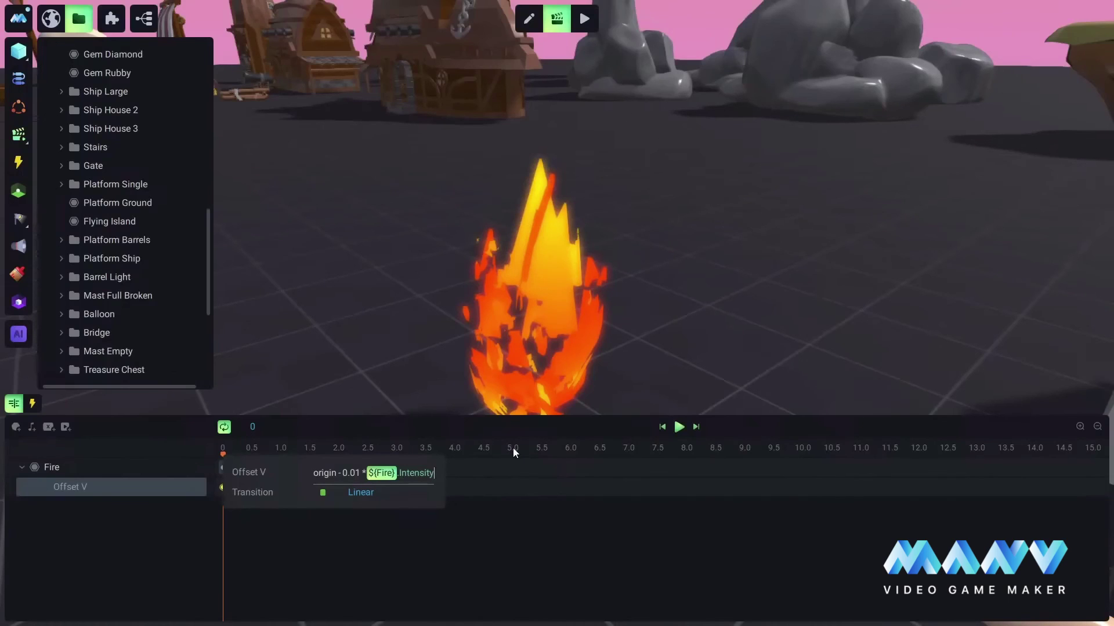
key("Return")
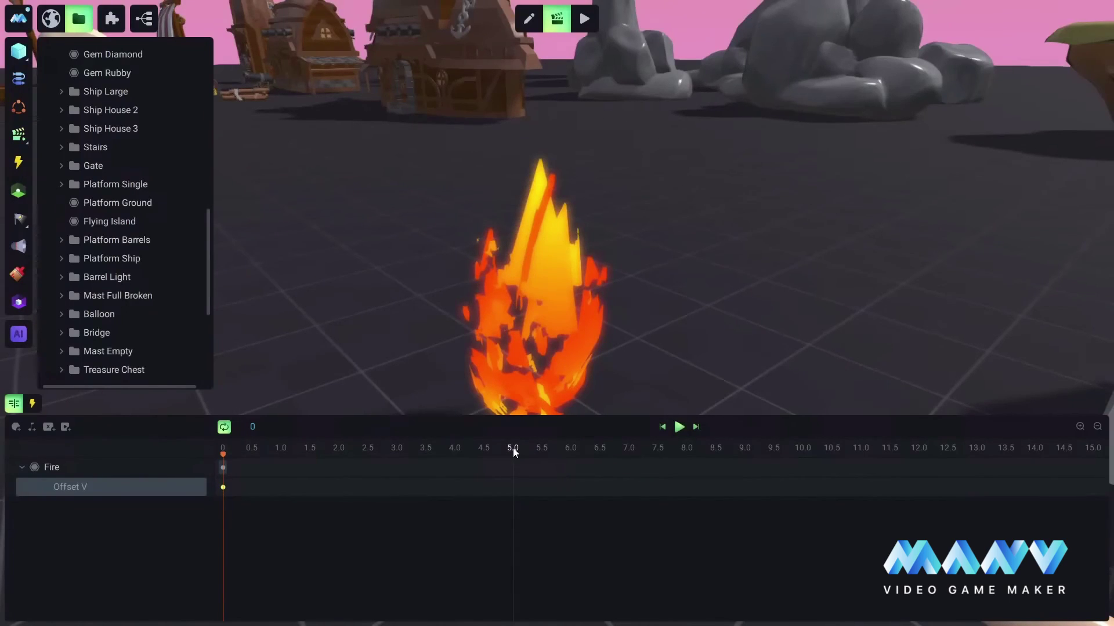
left_click_drag(787, 168, 754, 276)
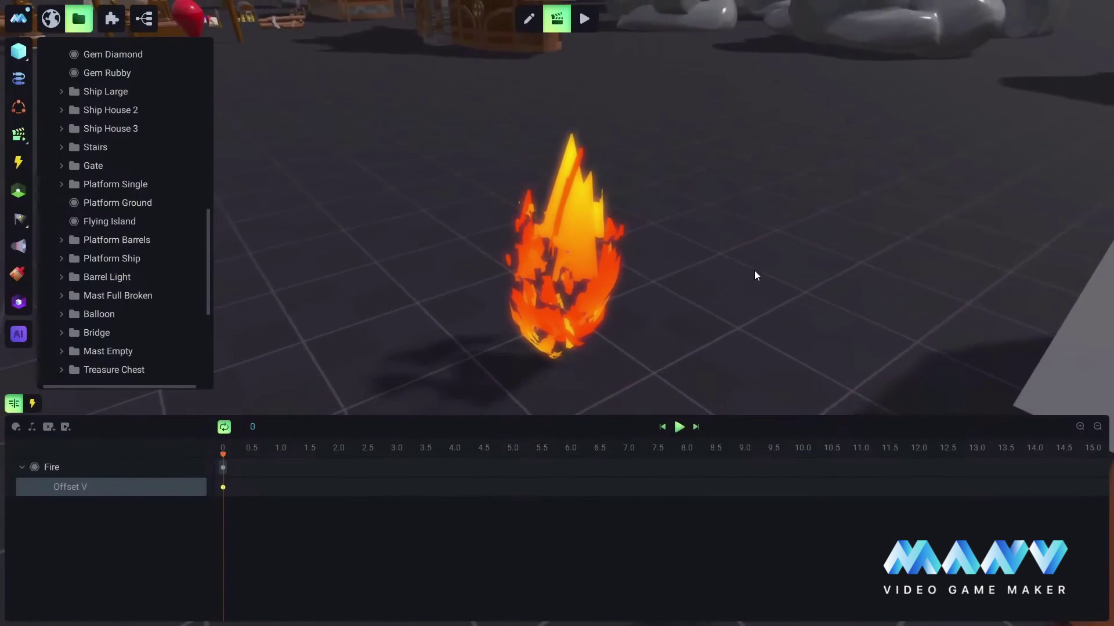
left_click(679, 426)
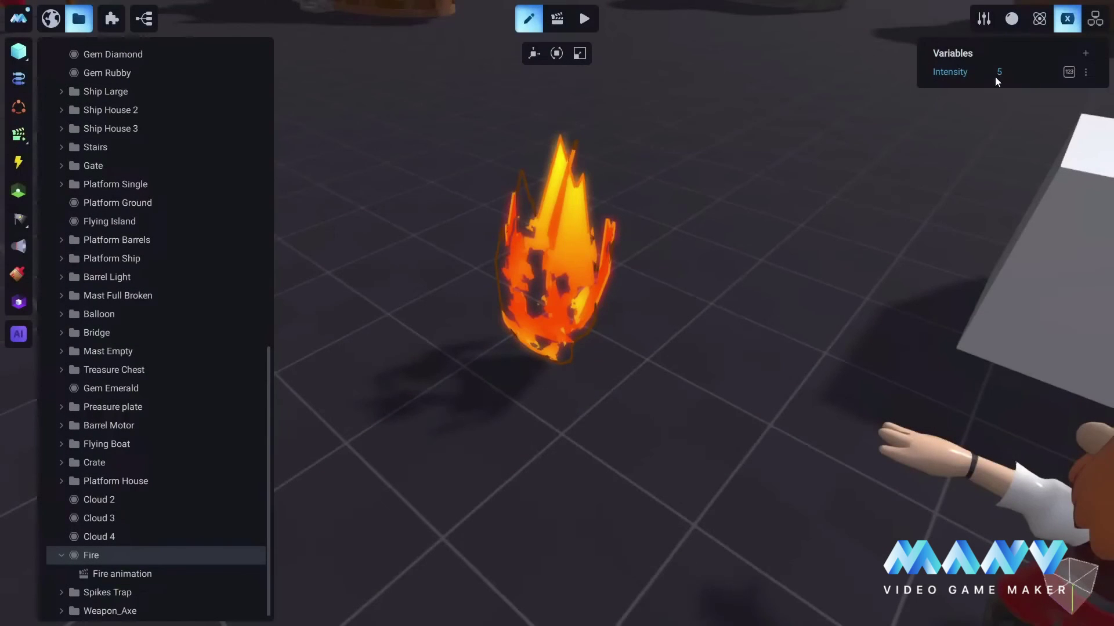
- Set the Fire object's Intensity variable to 1.2 and run the game
left_click(998, 72)
type("1")
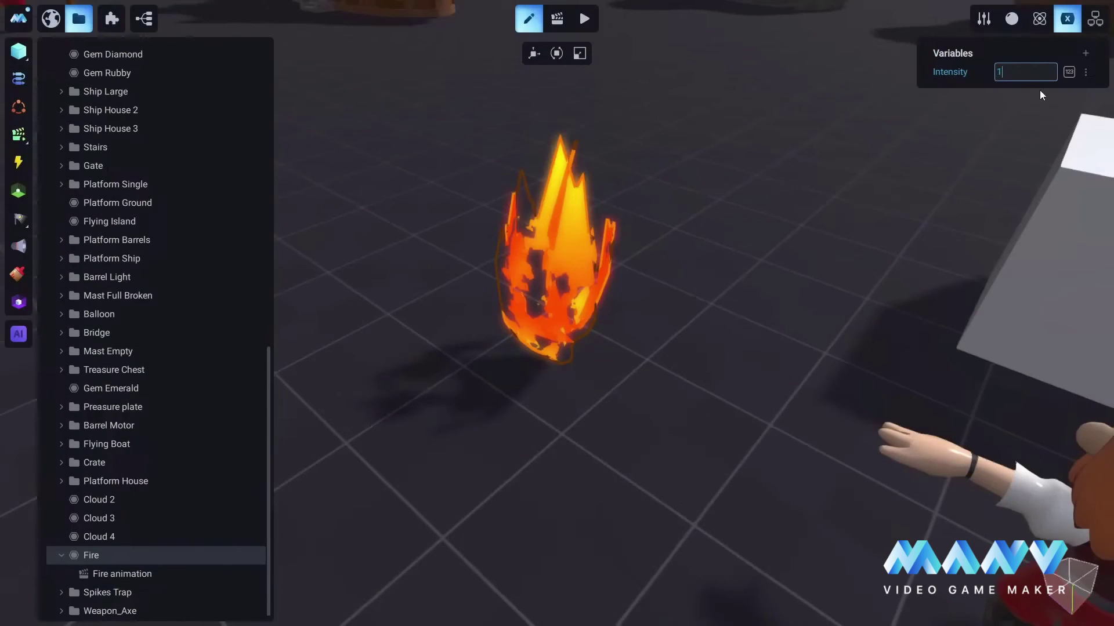
type(".2")
key("Return")
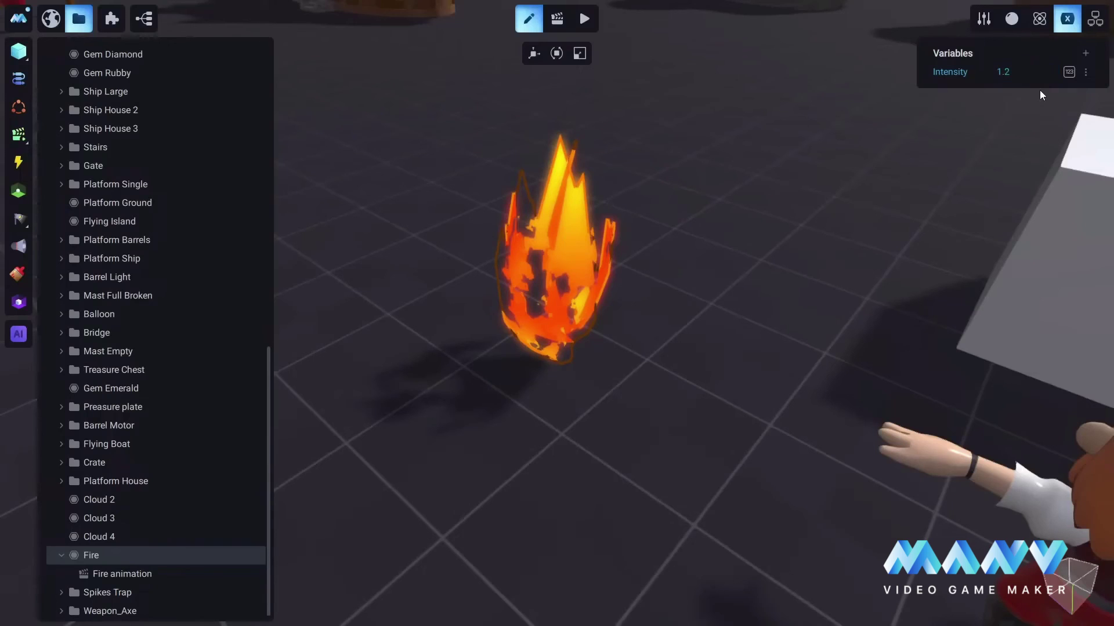
left_click(586, 18)
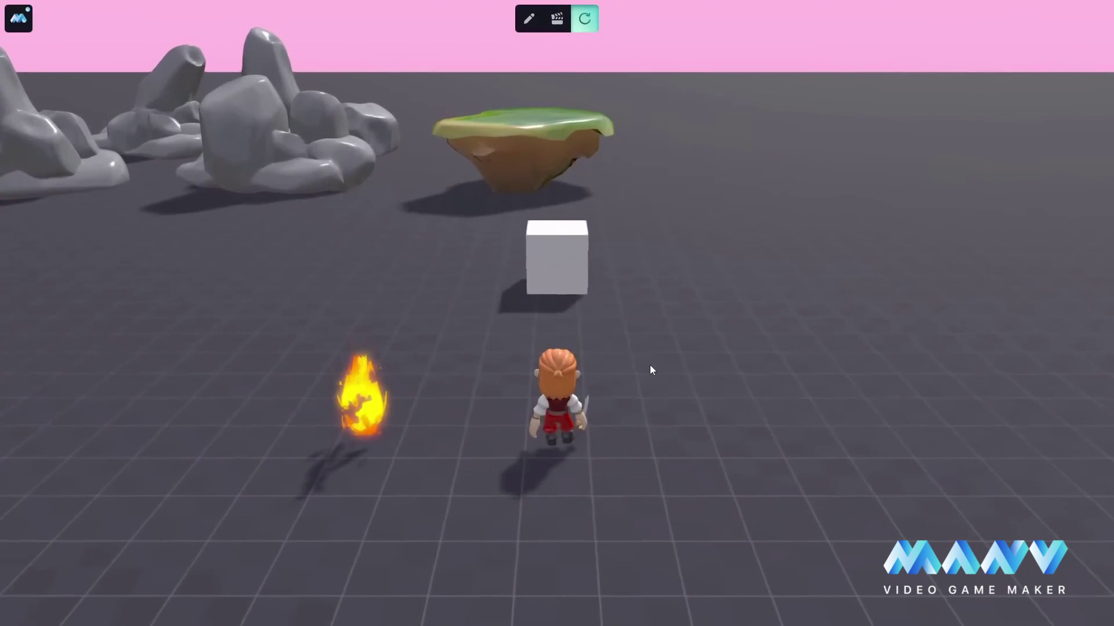